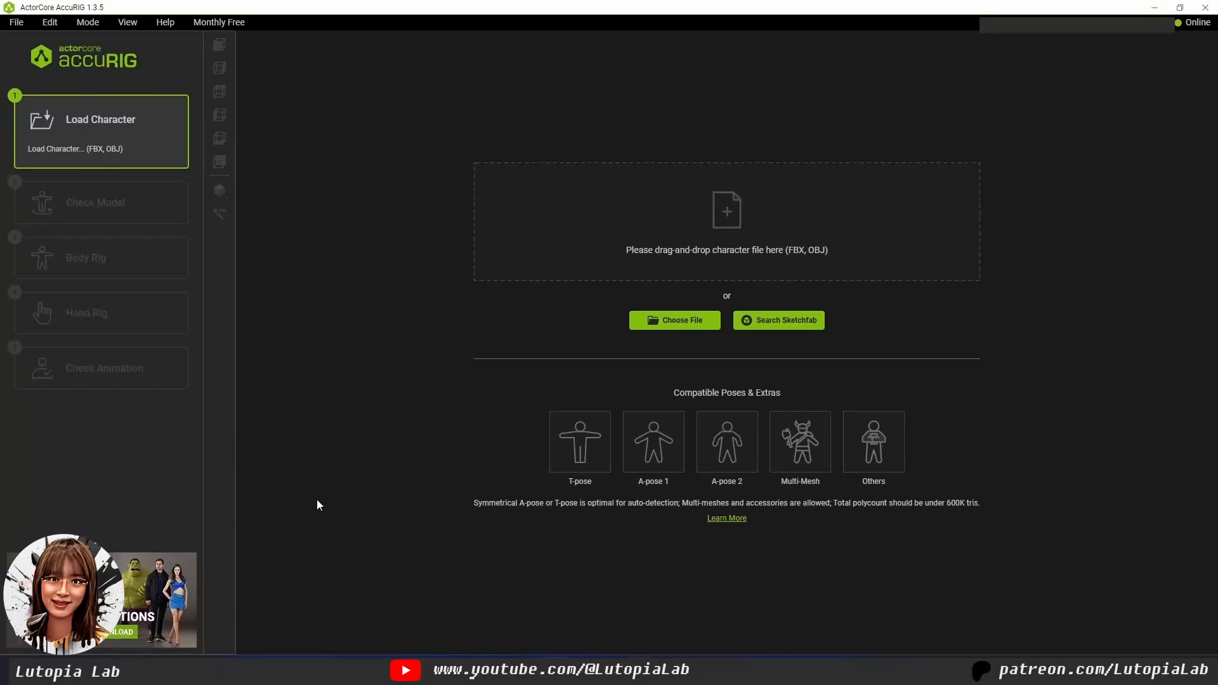
Step: Load the amis.fbx character and start its body rig with the center line kept at 50
drag(311, 222, 606, 233)
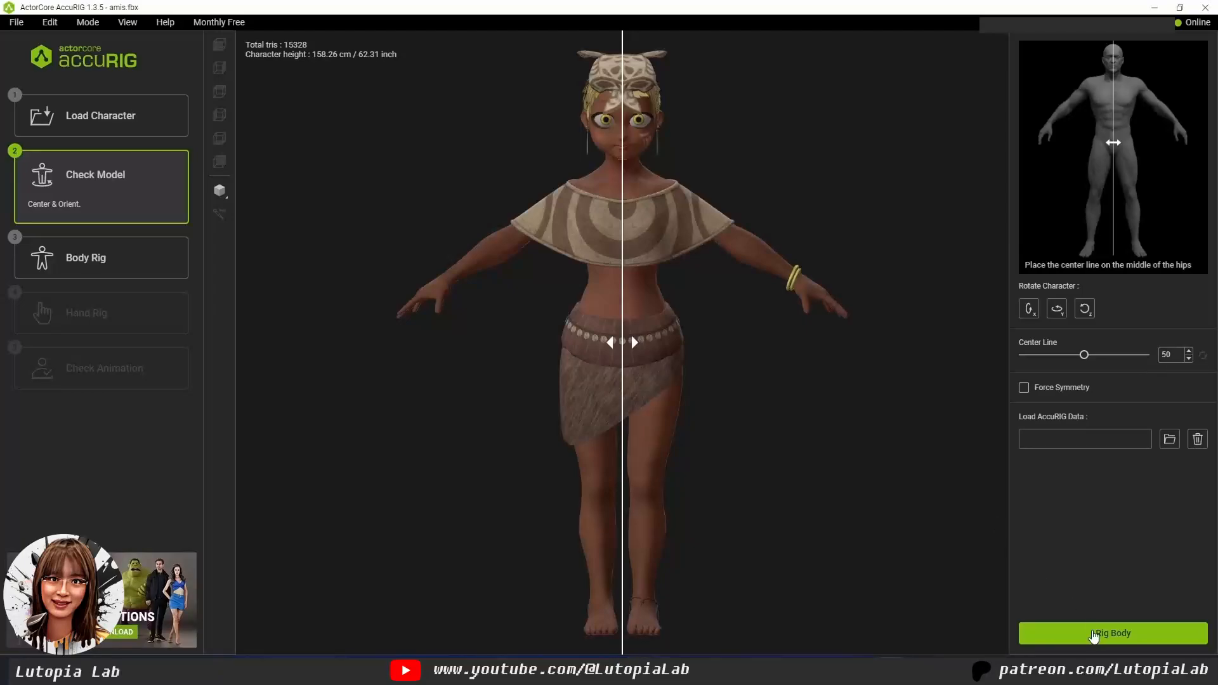
click(1098, 633)
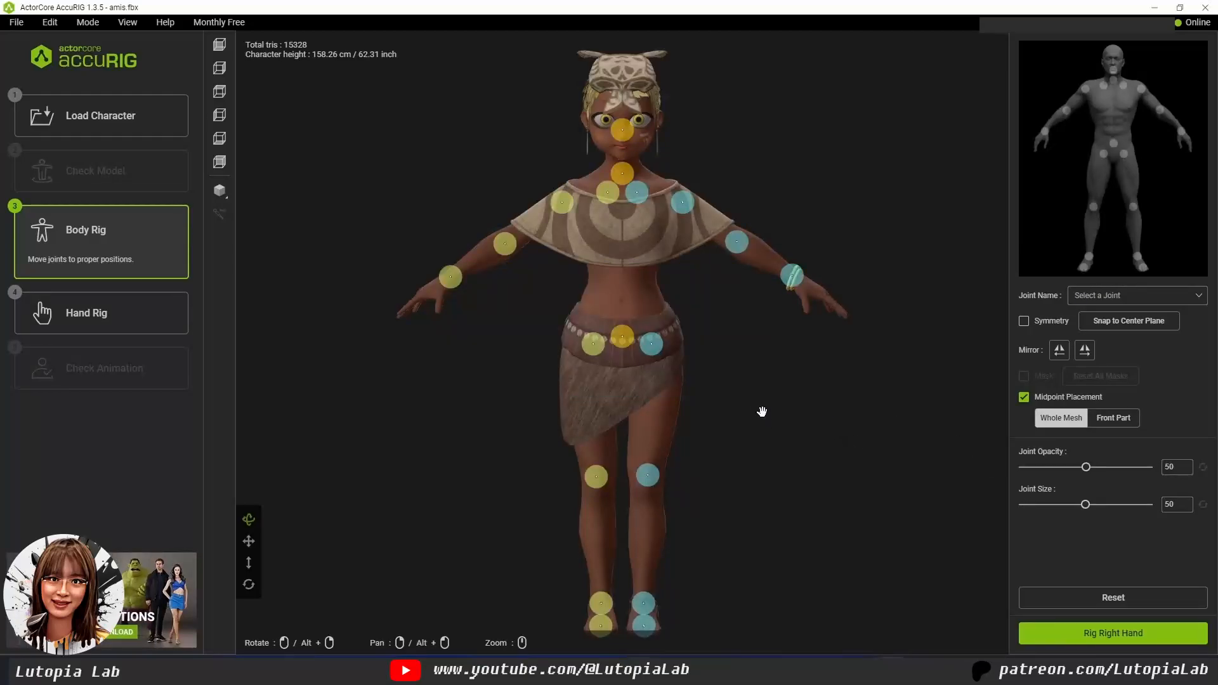
Step: Move the left clavicle joint slightly up and outward towards the shoulder
mouse_move(759, 349)
mouse_down()
mouse_move(565, 356)
mouse_move(806, 362)
mouse_move(558, 349)
mouse_move(756, 354)
mouse_up()
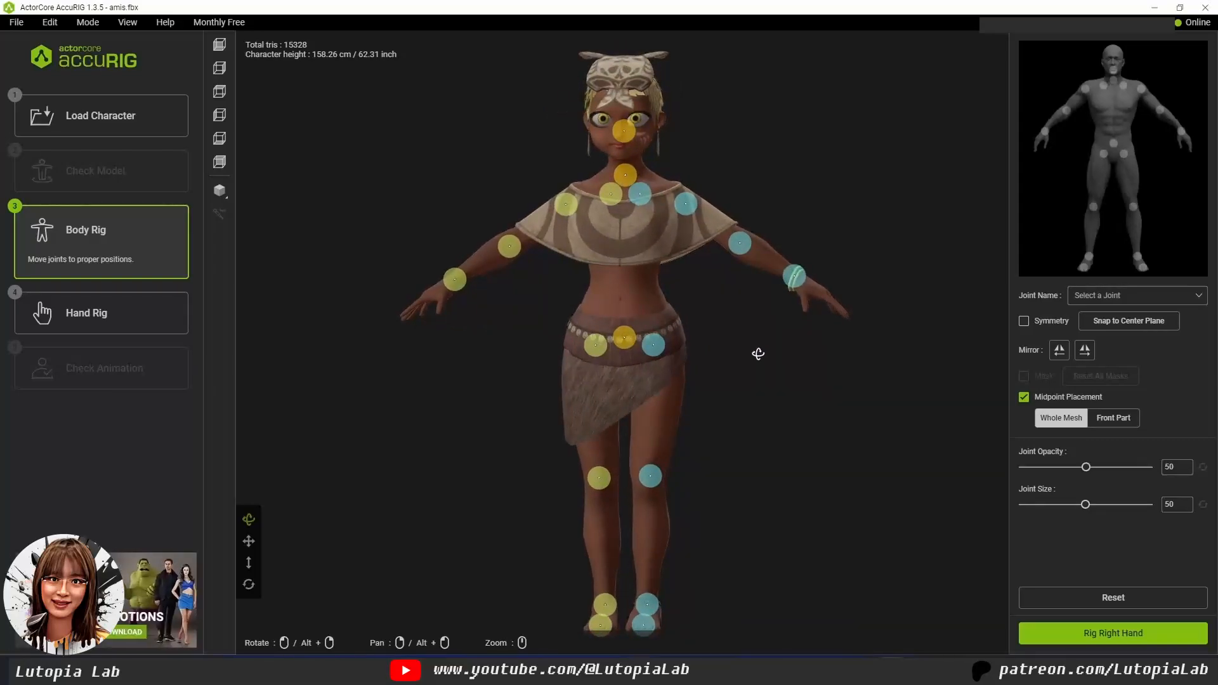
mouse_move(758, 160)
mouse_down()
mouse_move(611, 163)
mouse_move(751, 163)
mouse_up()
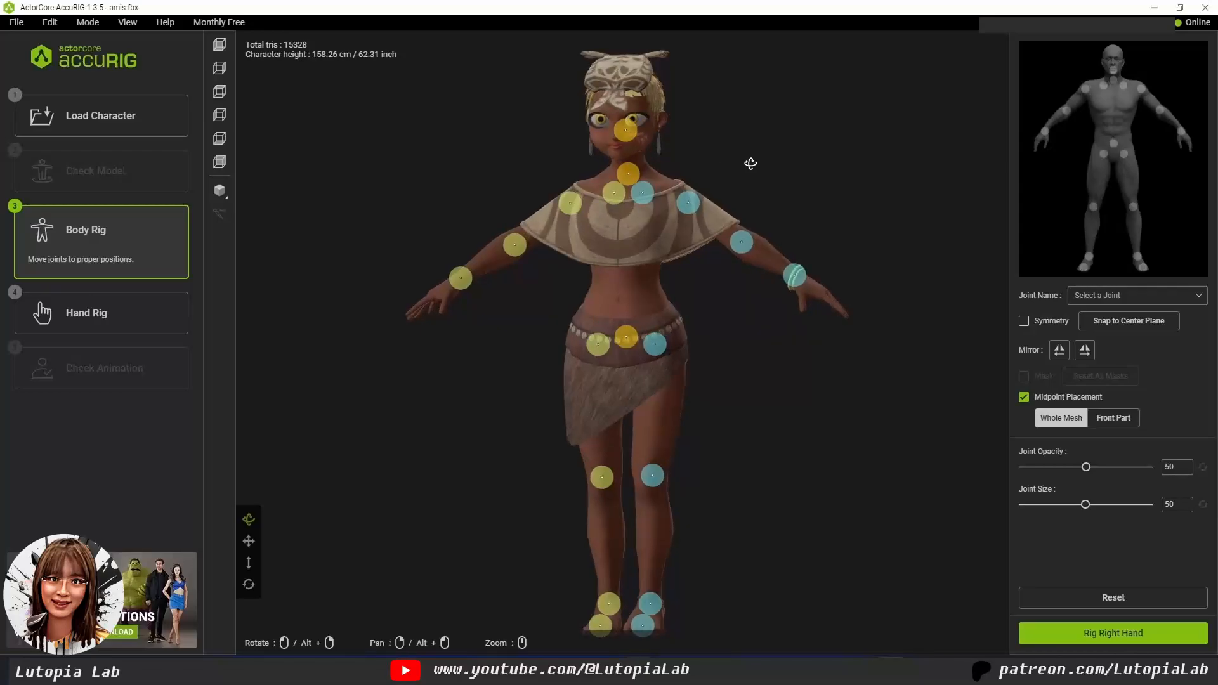
click(642, 192)
drag(642, 193, 646, 190)
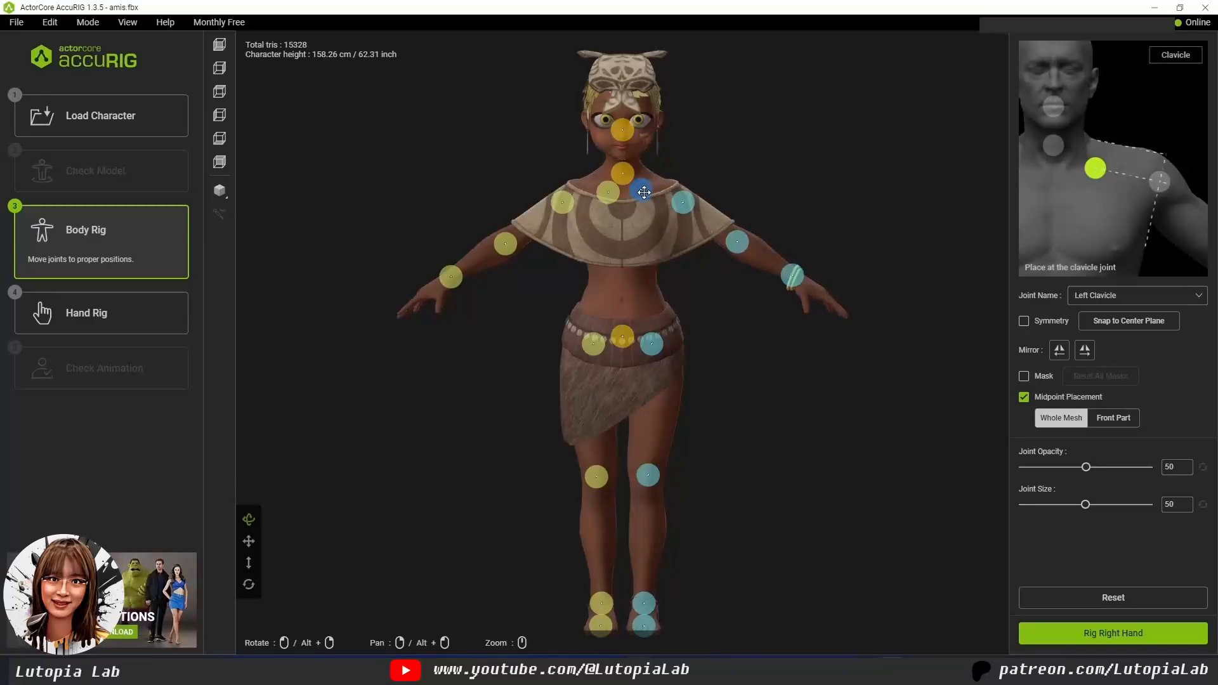
Step: Raise the left ankle joint slightly, then mirror the left-side body joints onto the character's right side
drag(805, 199, 736, 212)
click(662, 601)
drag(721, 547, 673, 587)
drag(726, 478, 840, 478)
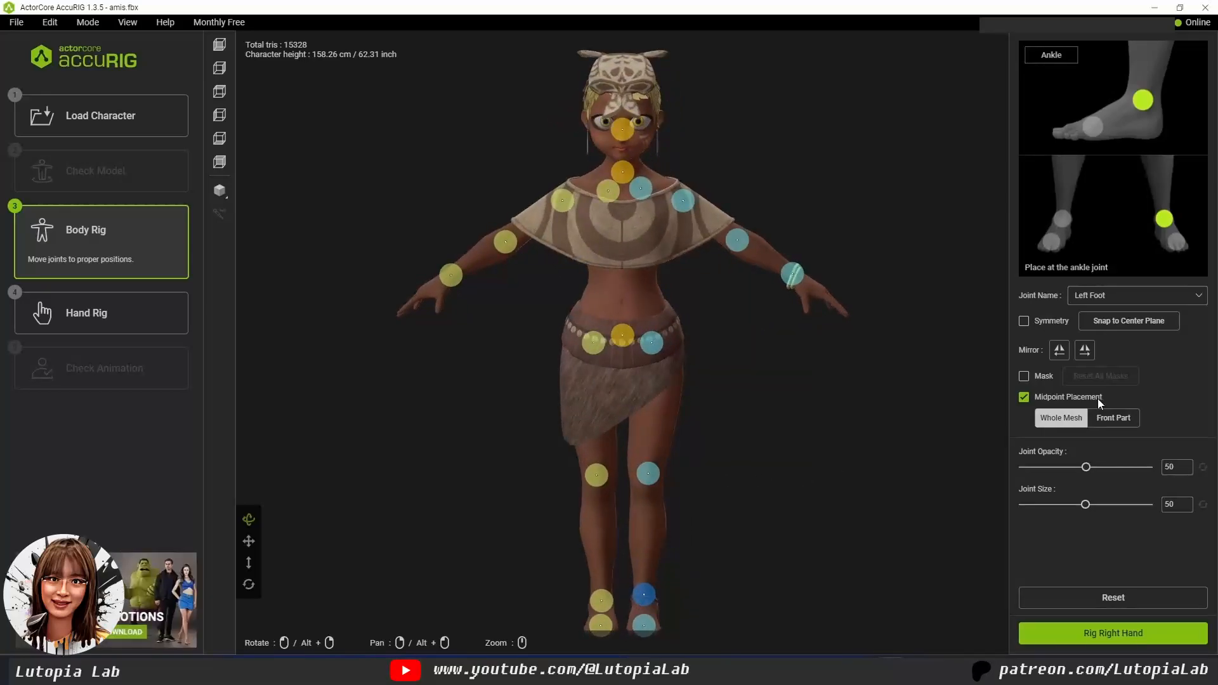
click(1060, 351)
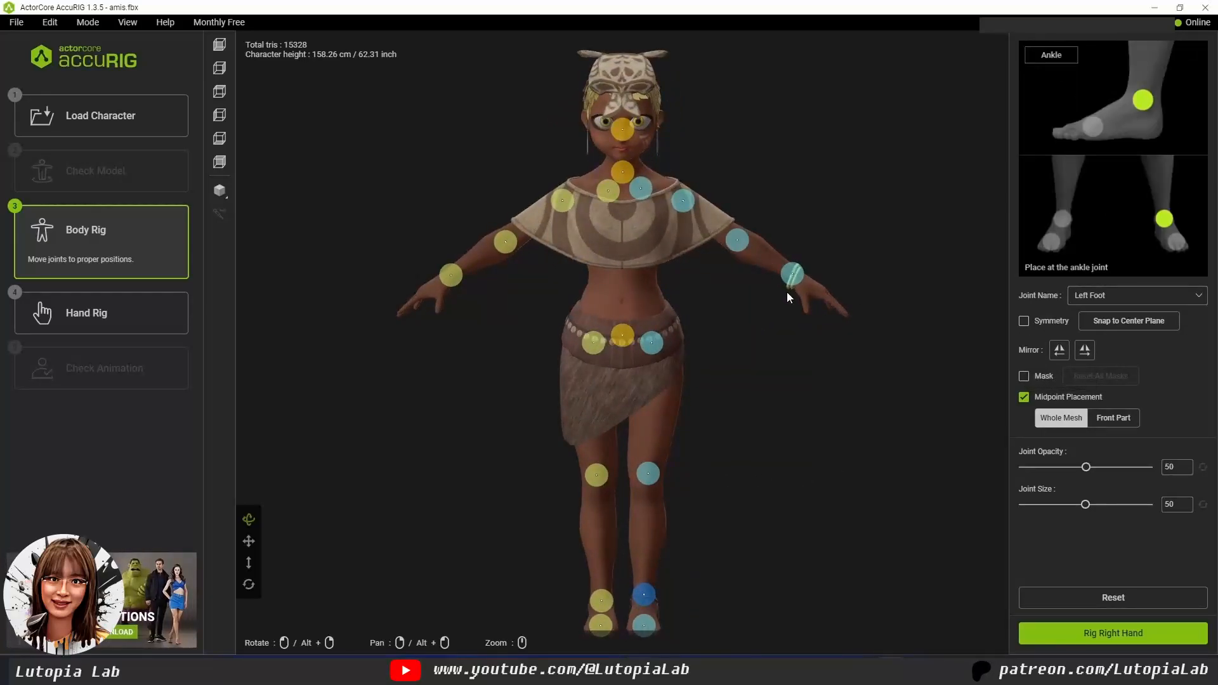
click(1060, 350)
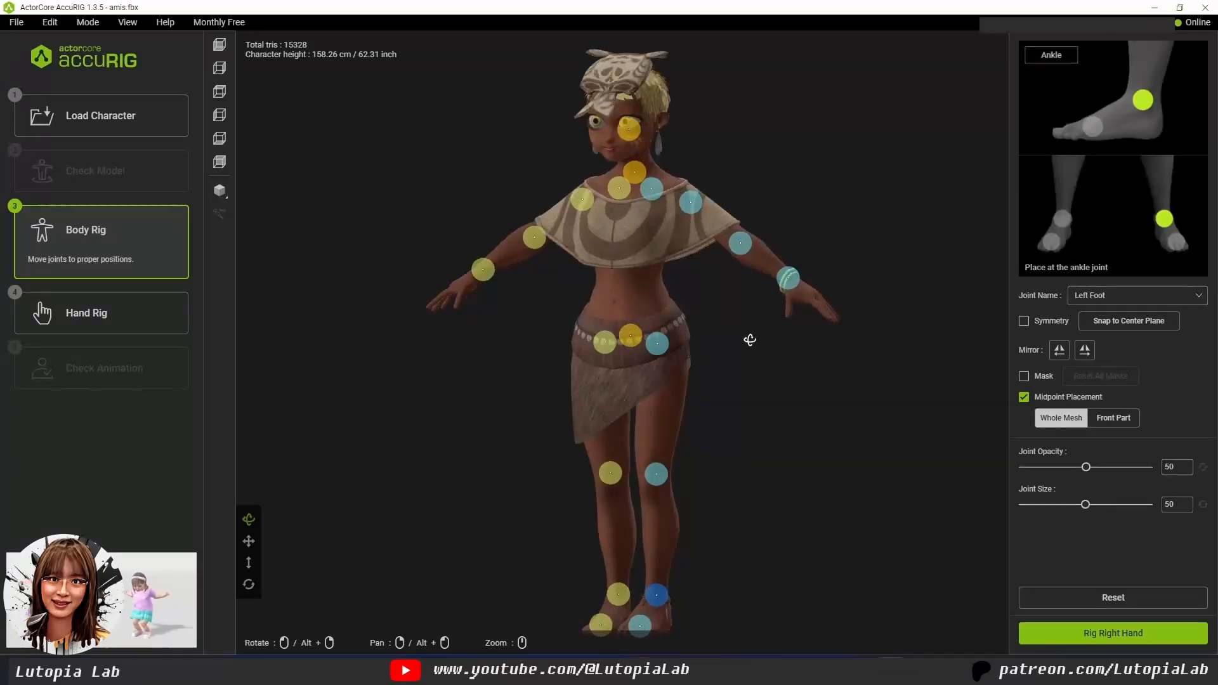
drag(751, 340, 821, 340)
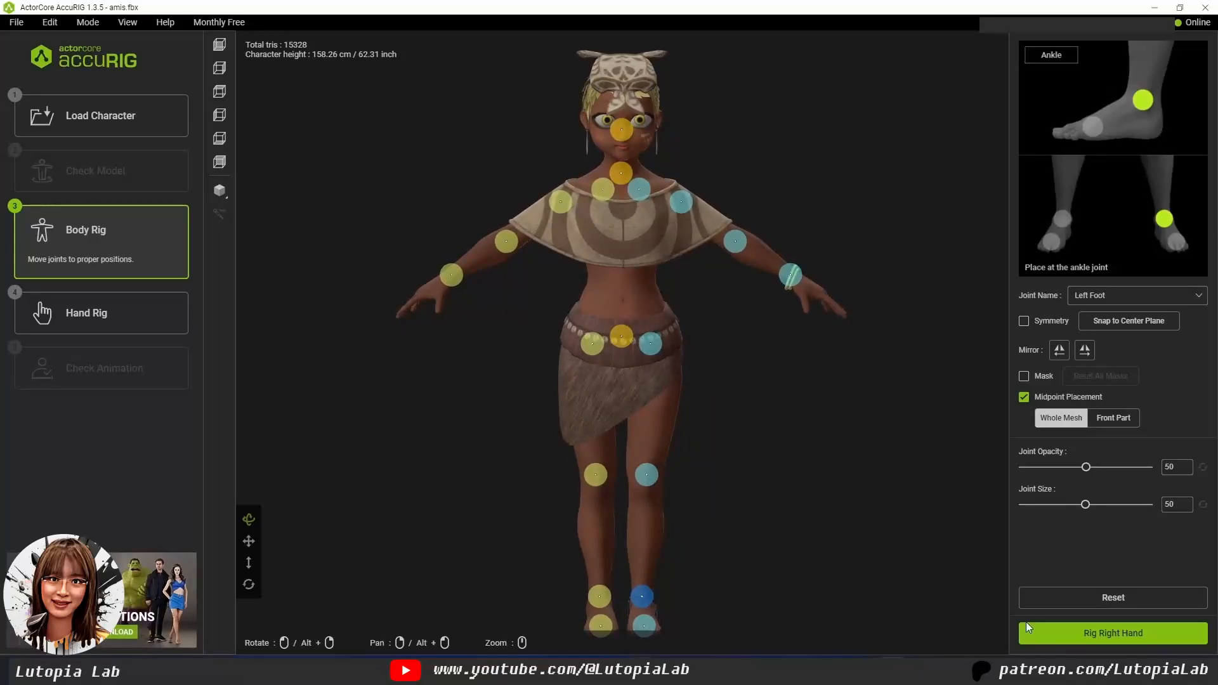
Step: Start rigging the right hand with the number of fingers set to 5
click(1094, 634)
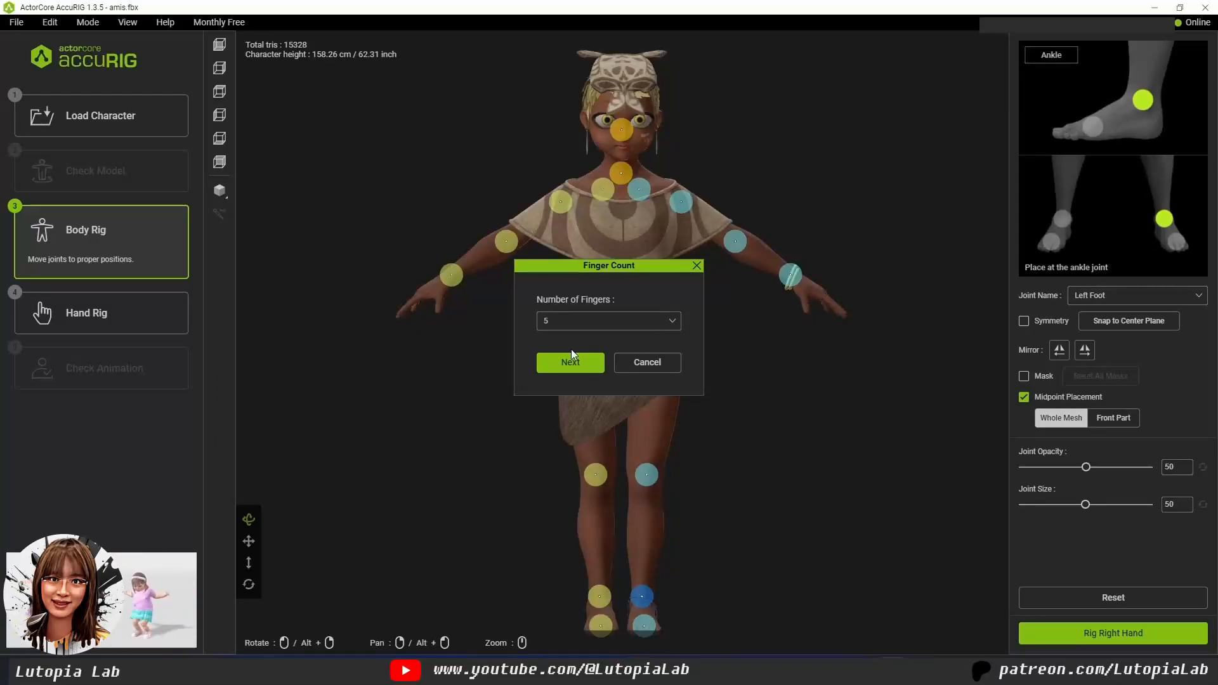
click(596, 321)
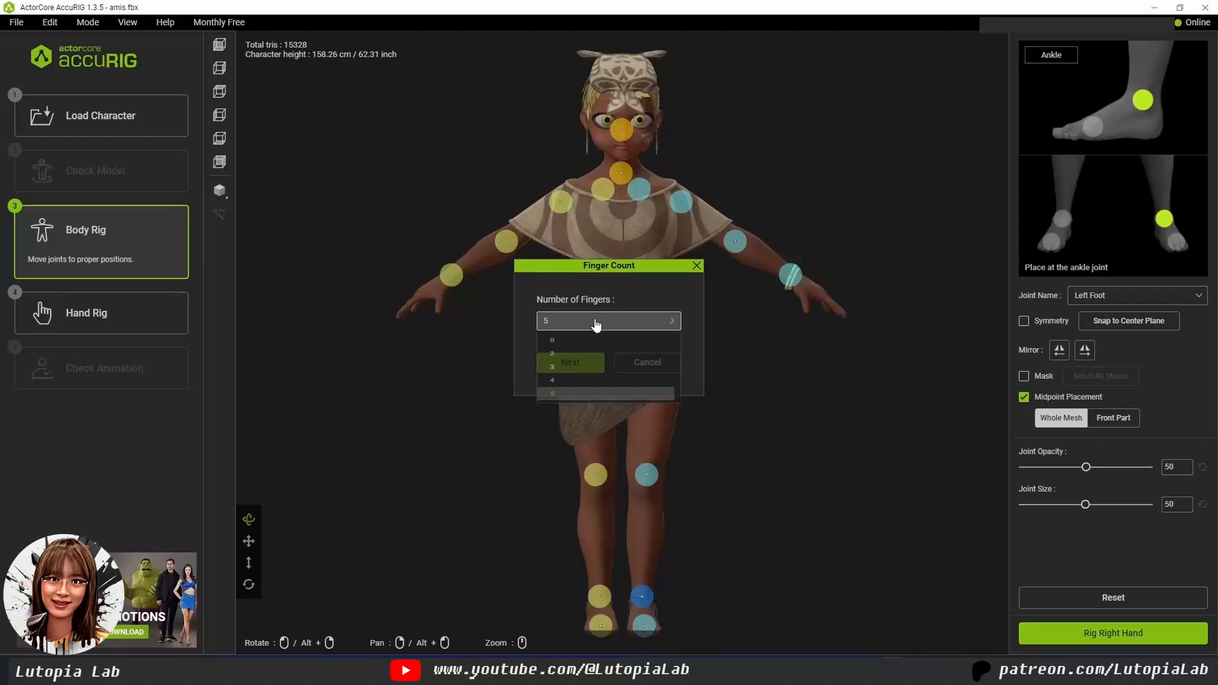
click(544, 323)
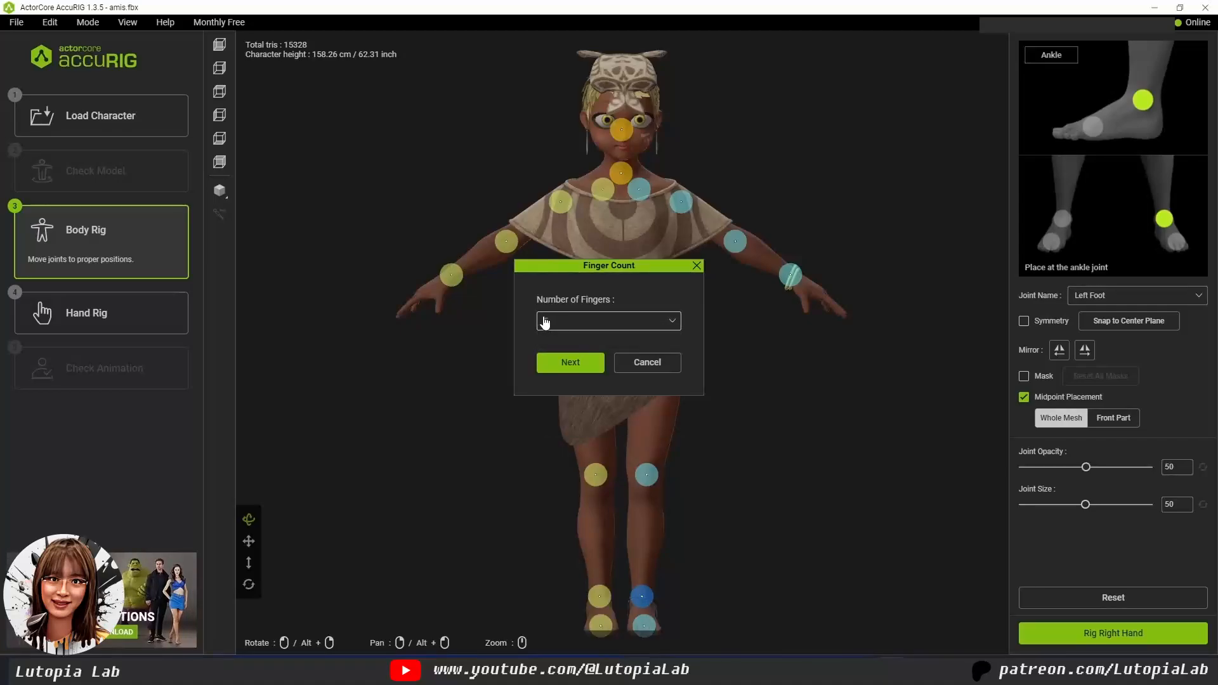
click(564, 364)
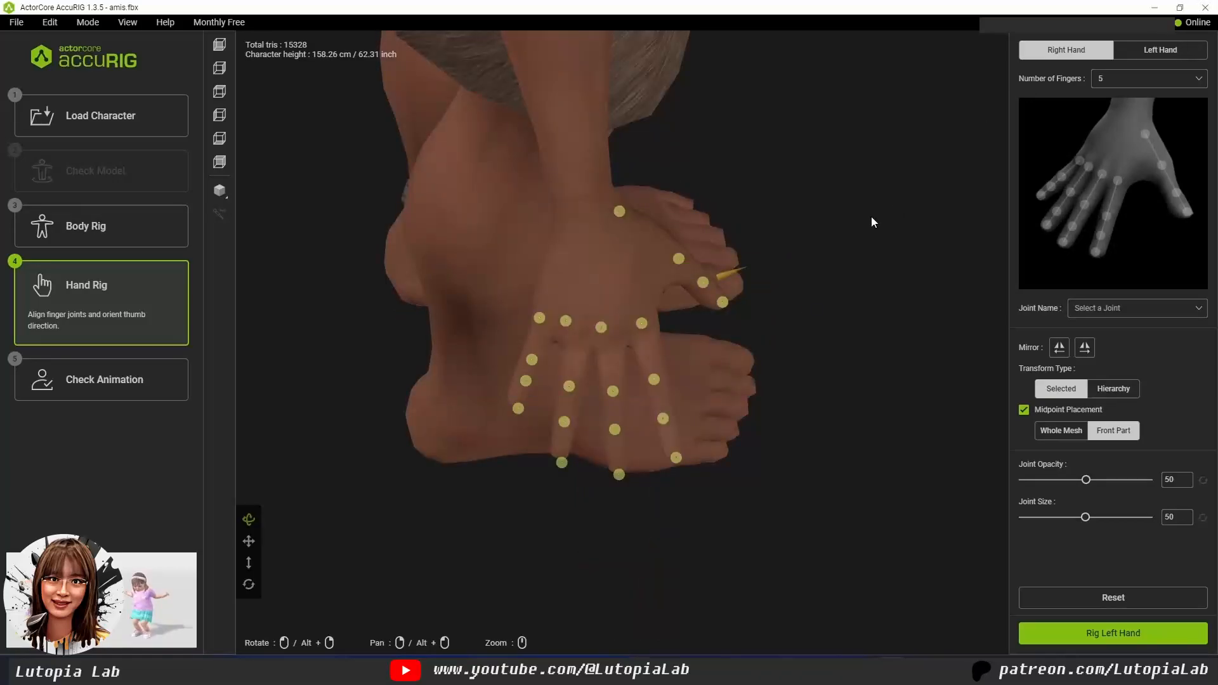
Step: Fine-tune the ring and index fingertip joints on the right hand
drag(783, 372, 780, 322)
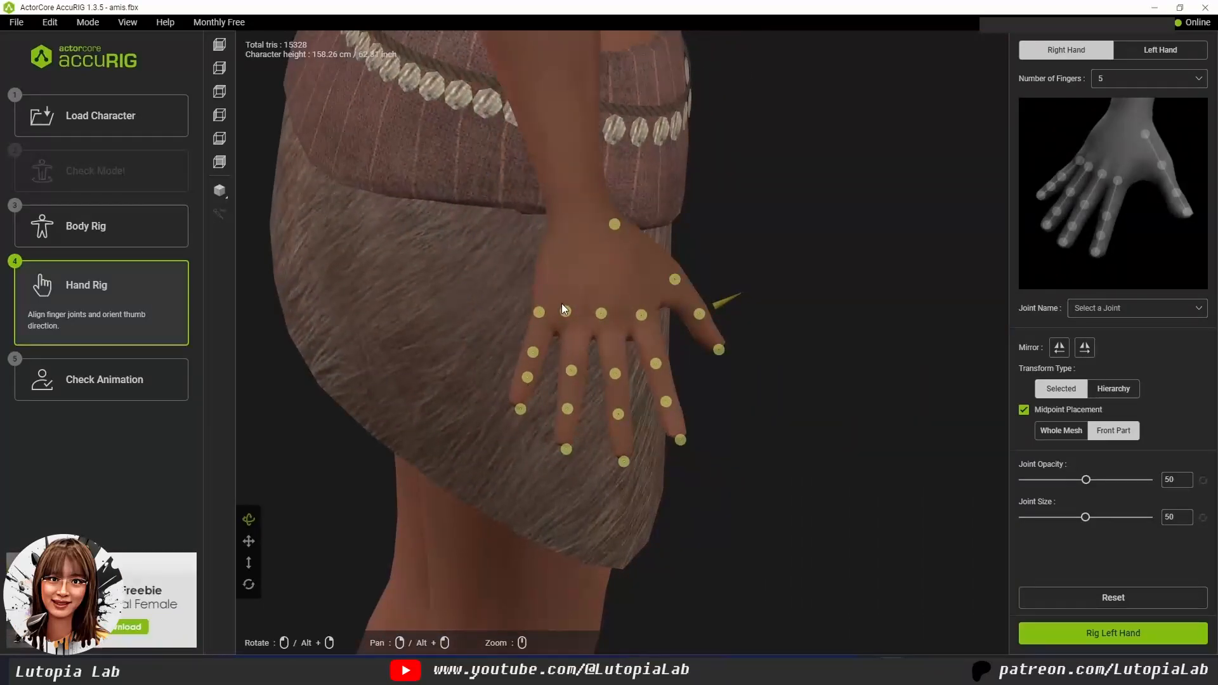
middle_drag(637, 280, 745, 357)
drag(745, 356, 633, 423)
click(519, 423)
click(632, 434)
Step: Move the right pinky's tip joint and its two middle joints slightly closer to the knuckle
click(487, 383)
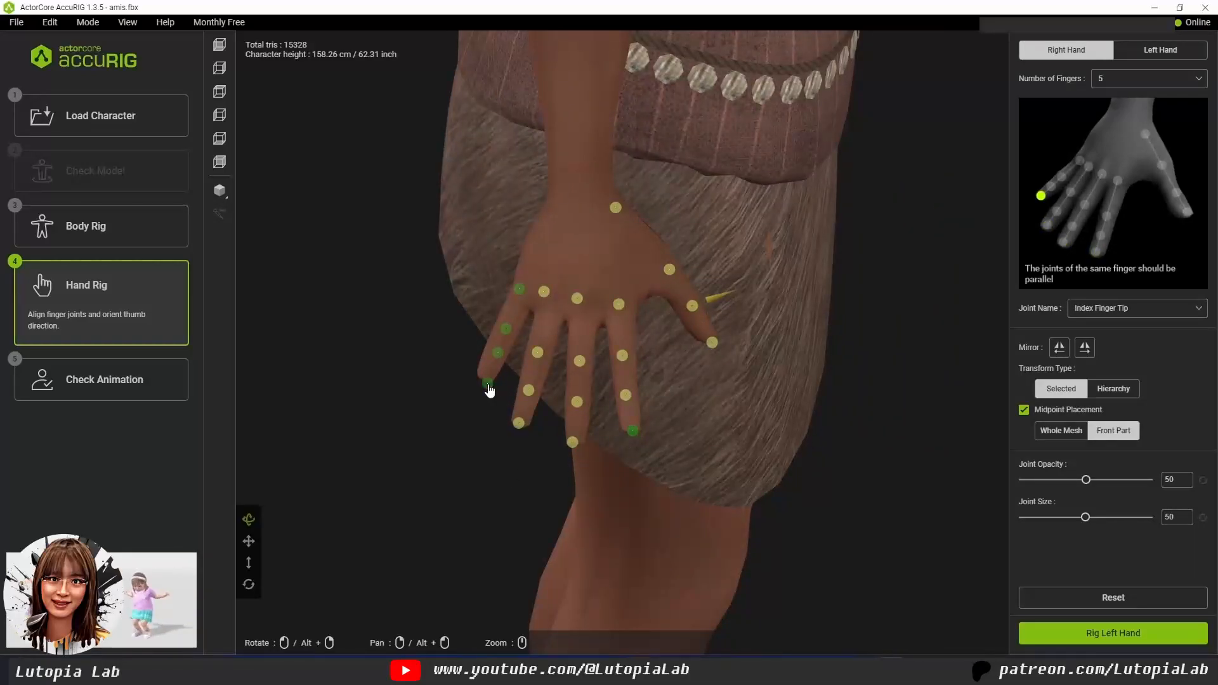
drag(488, 383, 487, 377)
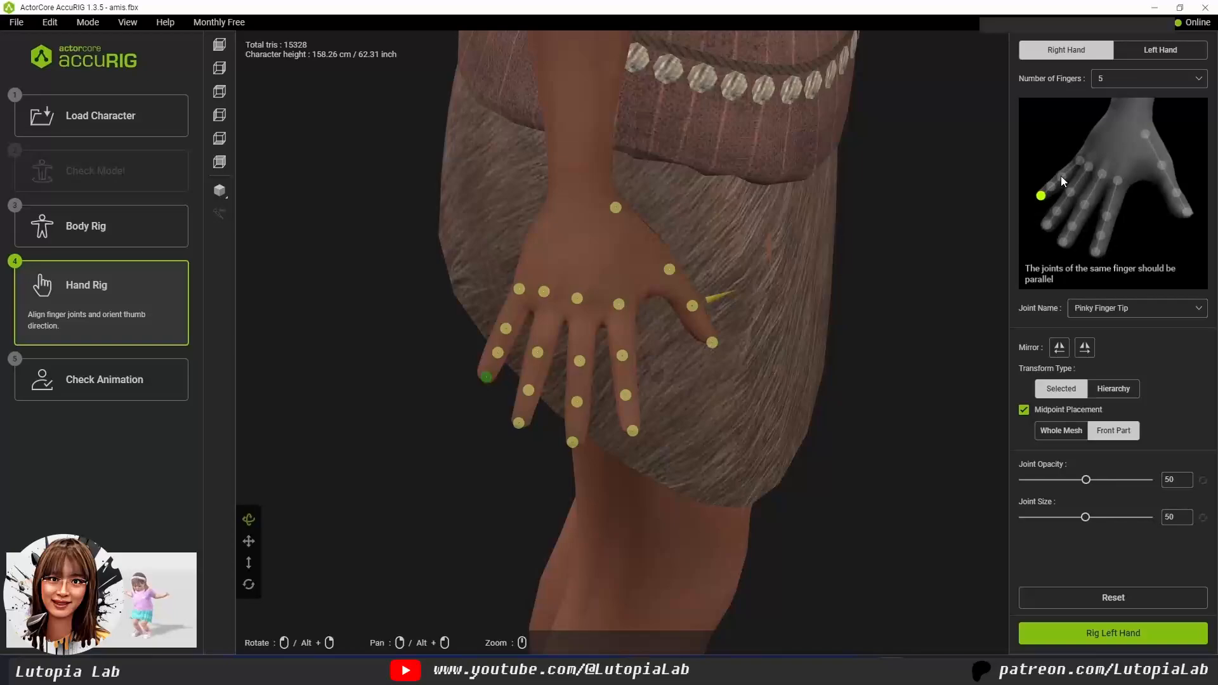
click(497, 352)
click(506, 328)
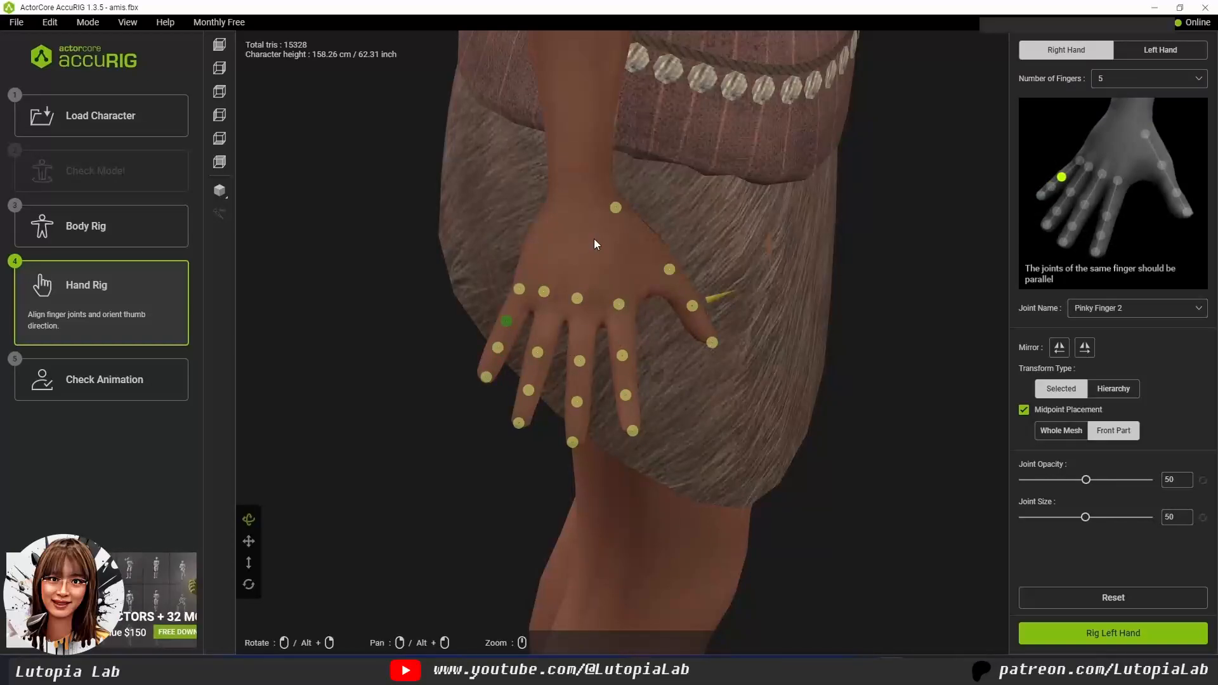
Step: Adjust the right thumb's tip and middle joints to follow the thumb, checking the alignment from several angles
right_drag(594, 239, 736, 285)
click(704, 231)
drag(736, 285, 696, 275)
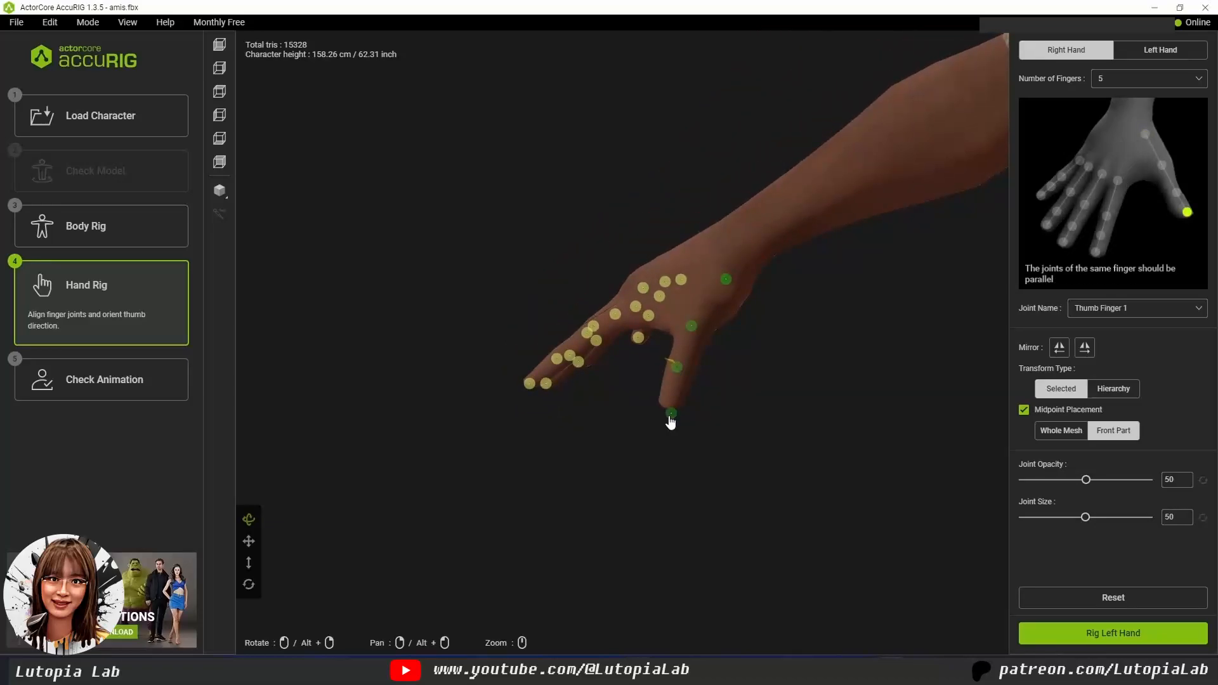
drag(670, 413, 670, 405)
click(677, 364)
click(691, 326)
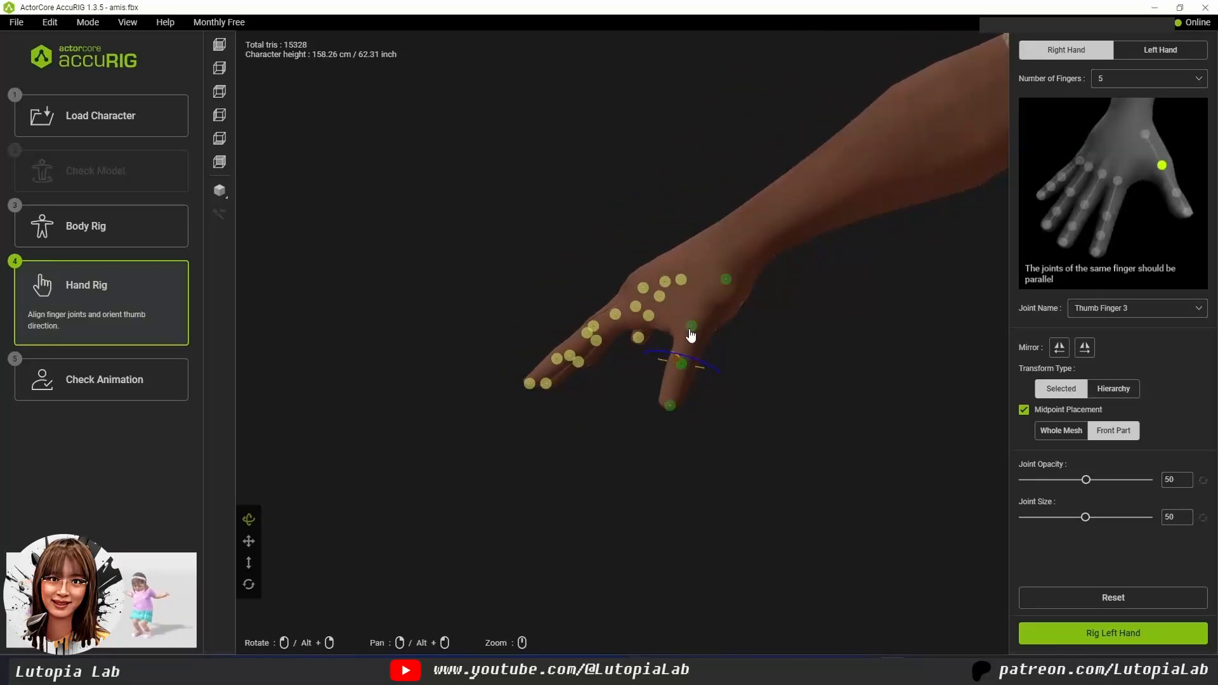
right_drag(688, 326, 780, 400)
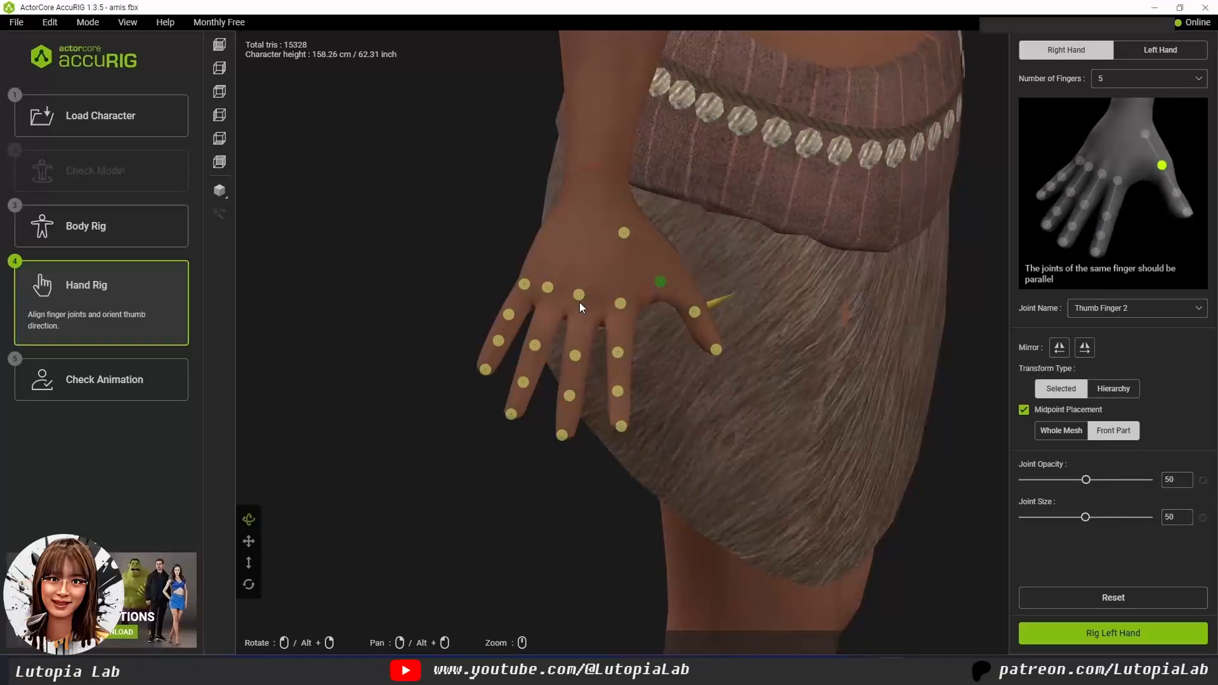
right_drag(851, 258, 999, 197)
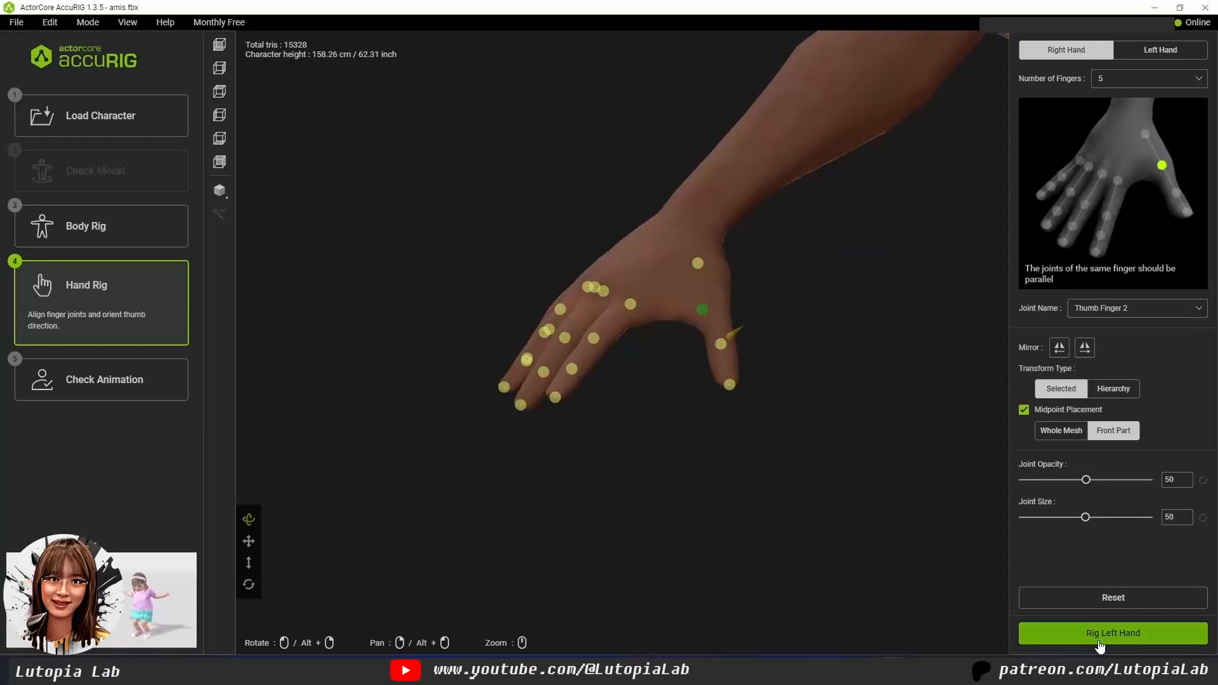
Step: Rig the left hand, check its finger joints, and finalize the character for animation preview
click(1154, 637)
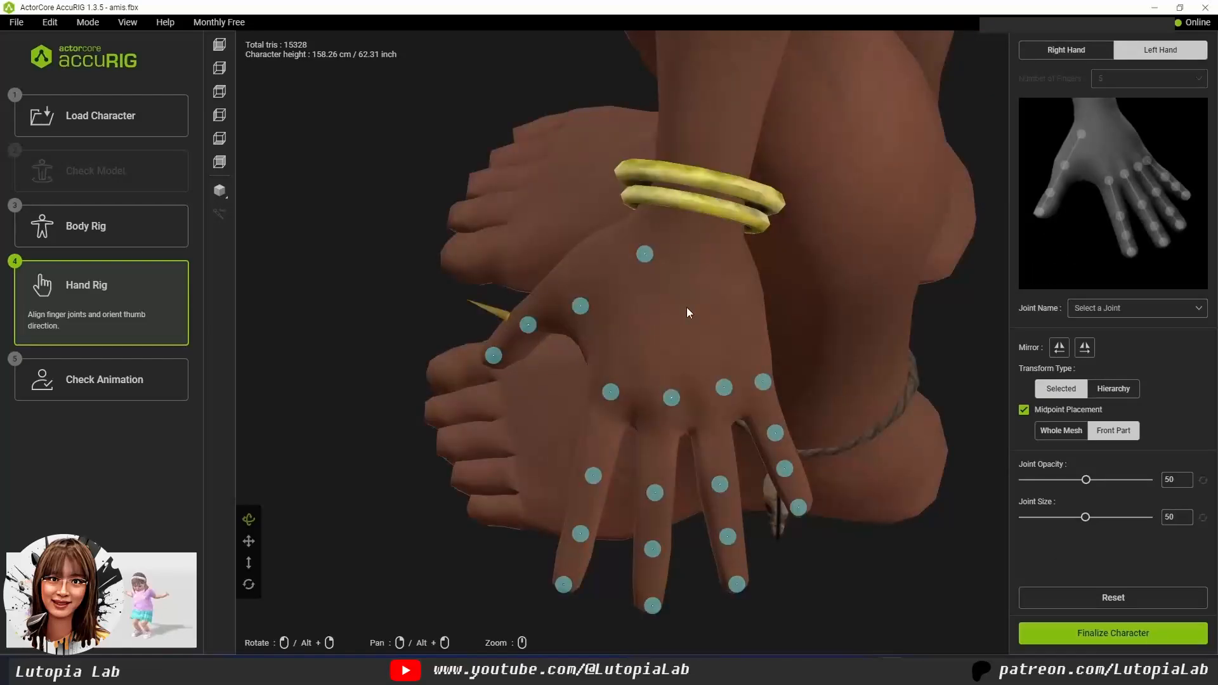
drag(524, 305, 600, 219)
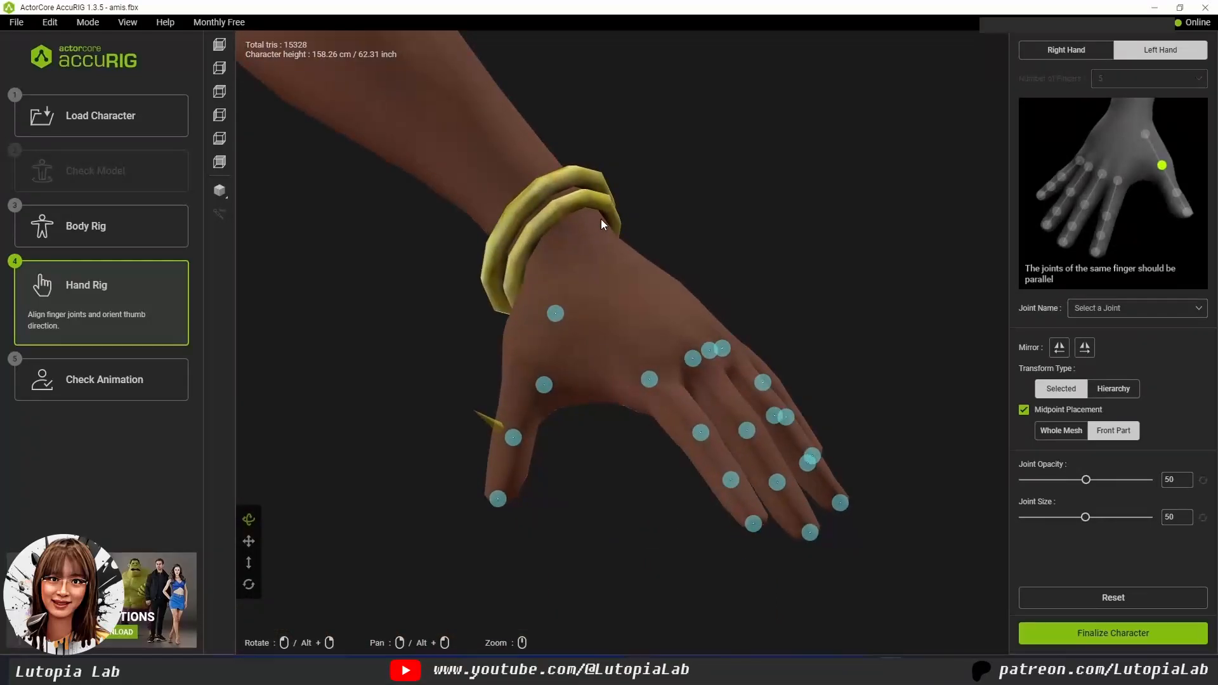
click(1041, 633)
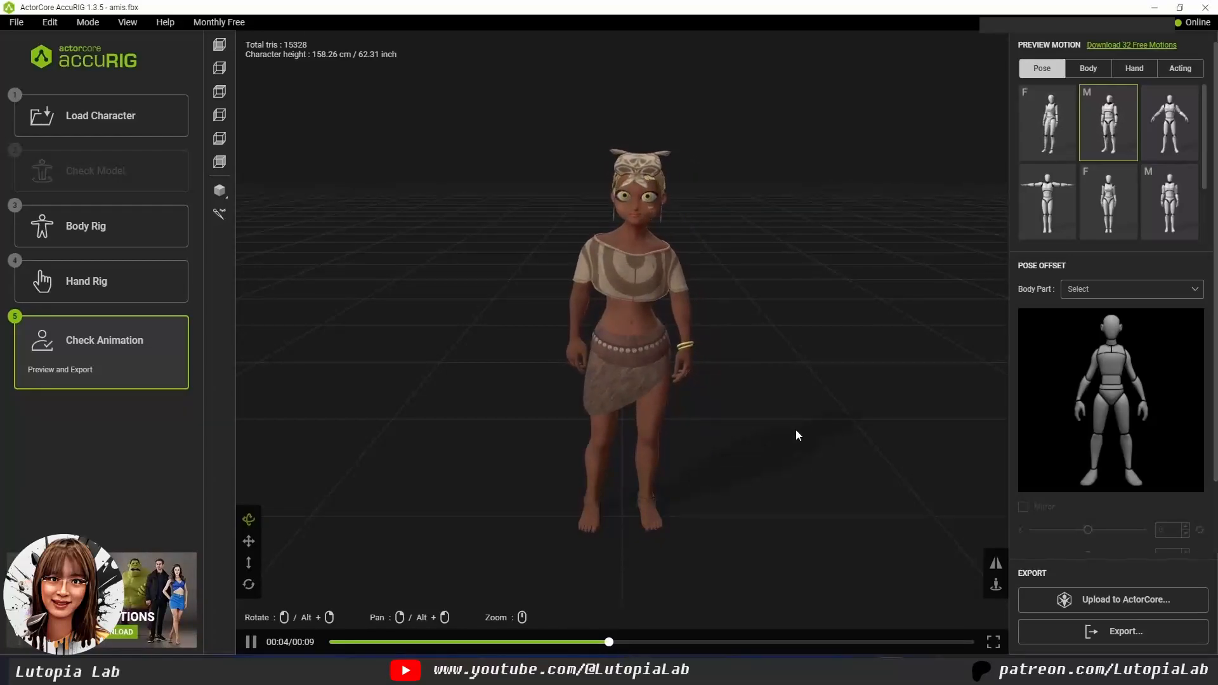
Step: Preview the first male standing pose motion on the rigged character from different angles
mouse_move(796, 437)
mouse_down()
mouse_move(744, 427)
mouse_move(785, 425)
mouse_up()
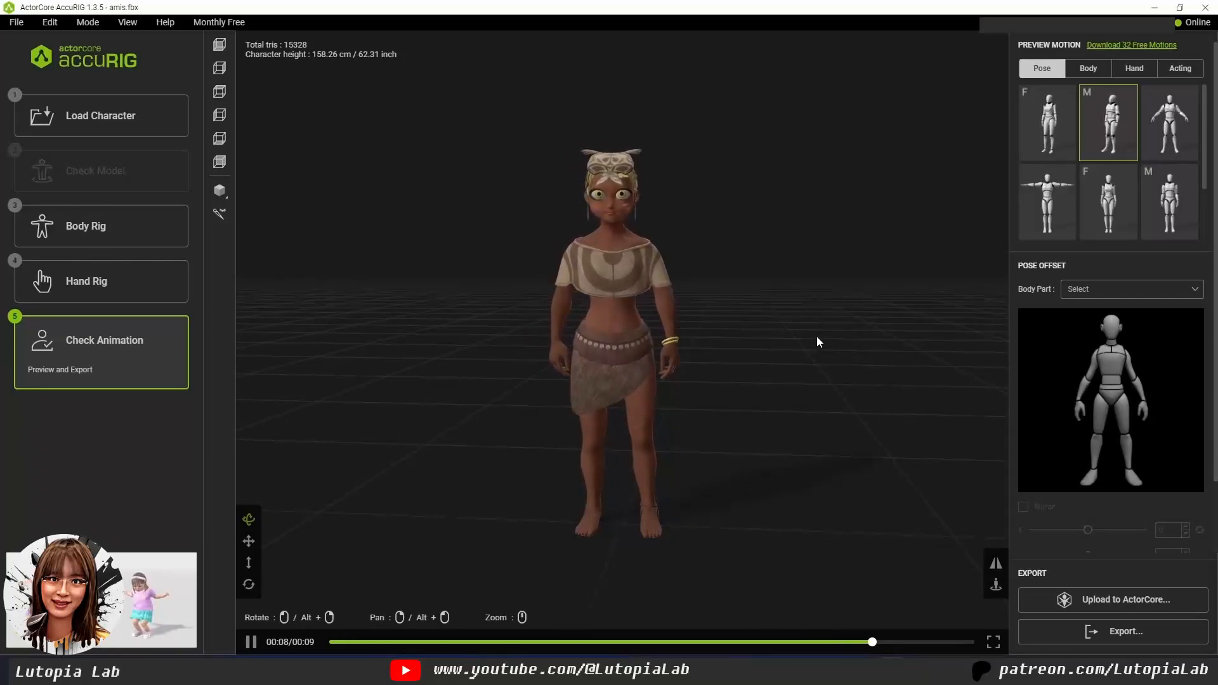
click(1094, 127)
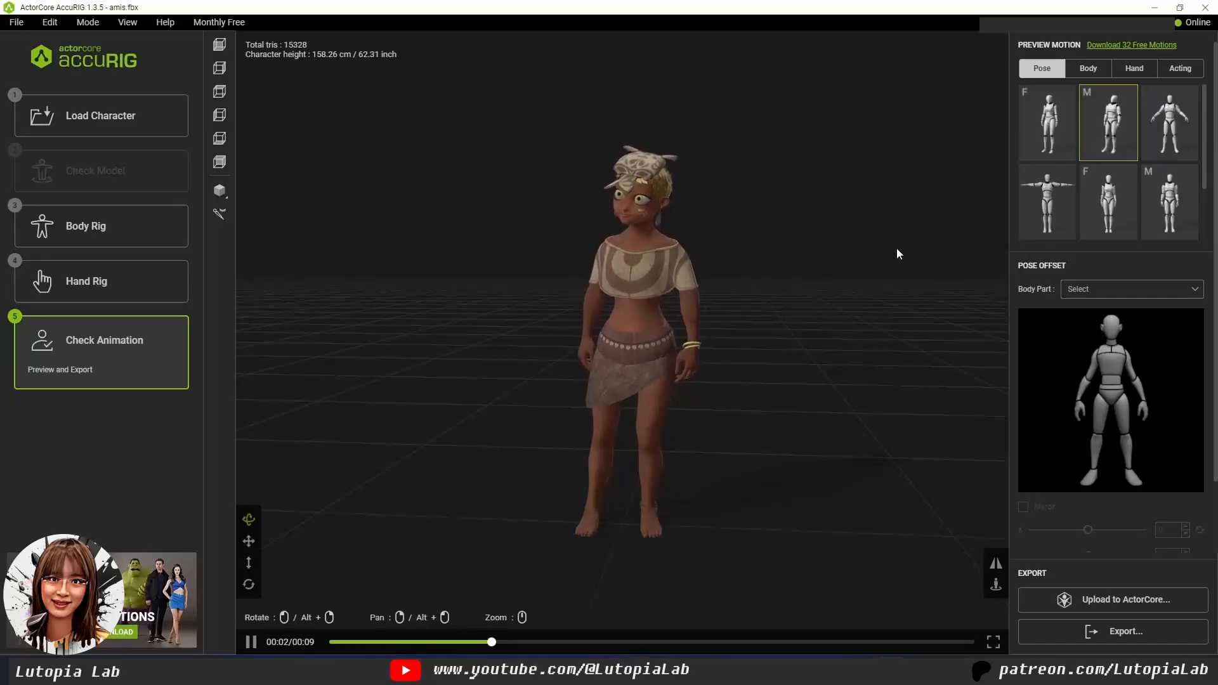
drag(813, 390, 857, 389)
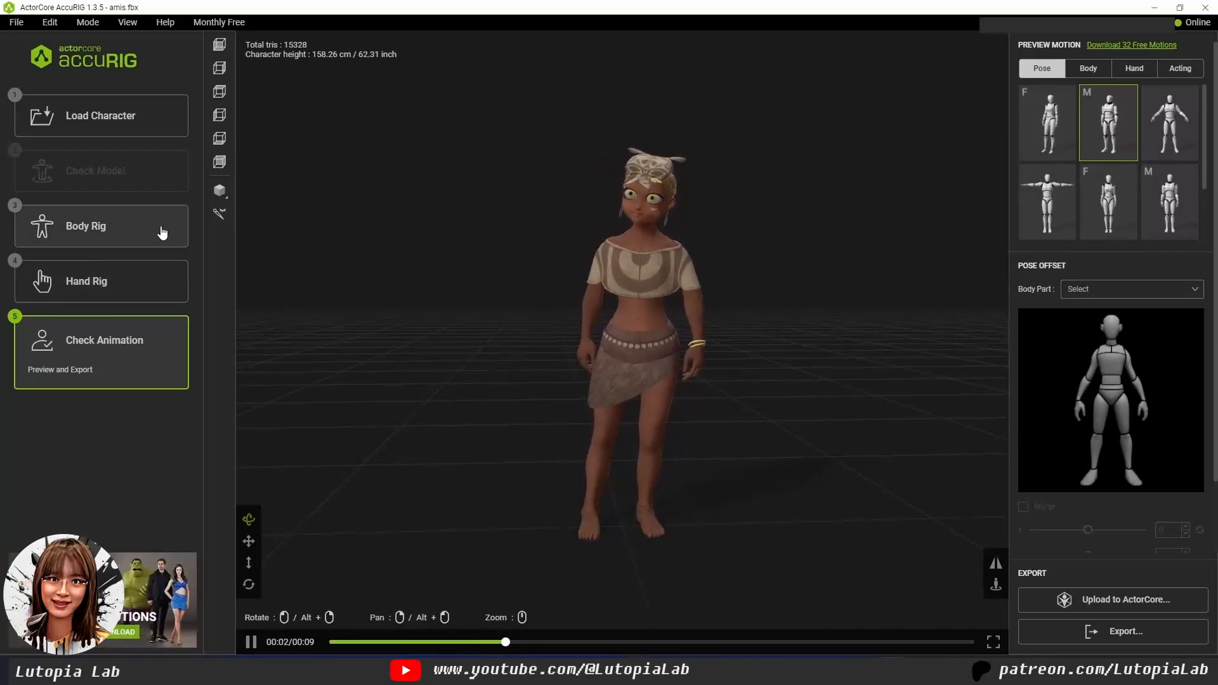
Step: Browse the Body and Hand preview motions, then play male and female Acting motions on the character
click(1094, 69)
click(1135, 70)
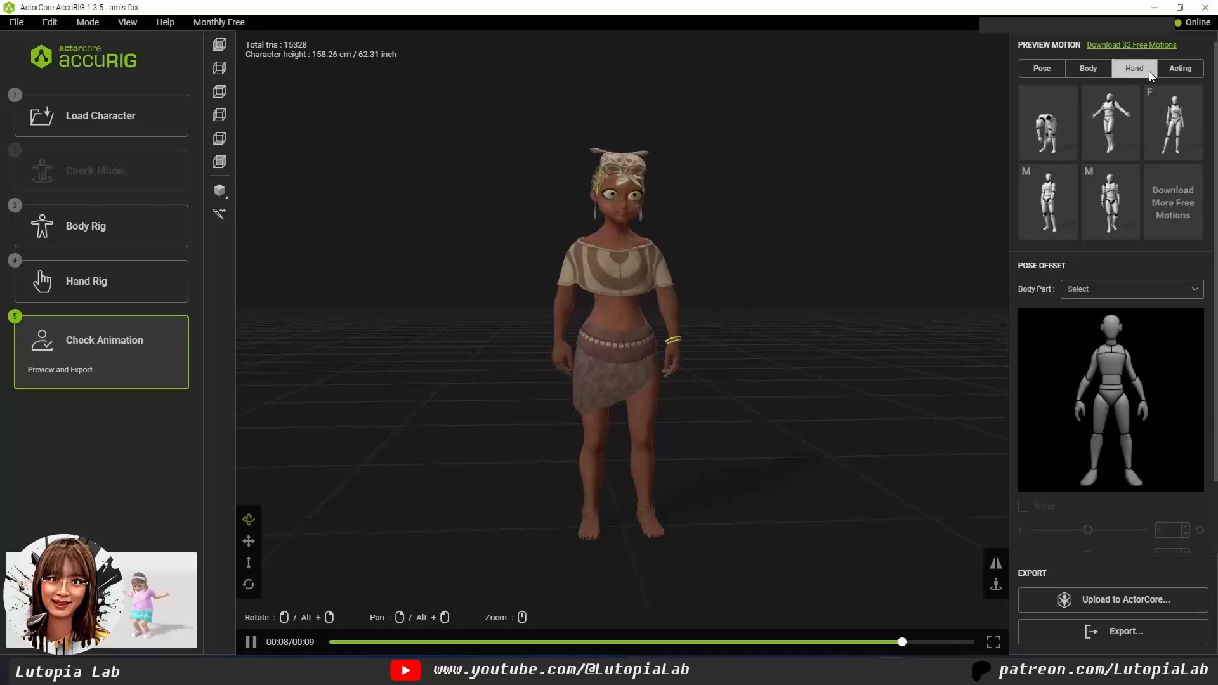
click(1178, 70)
click(1110, 121)
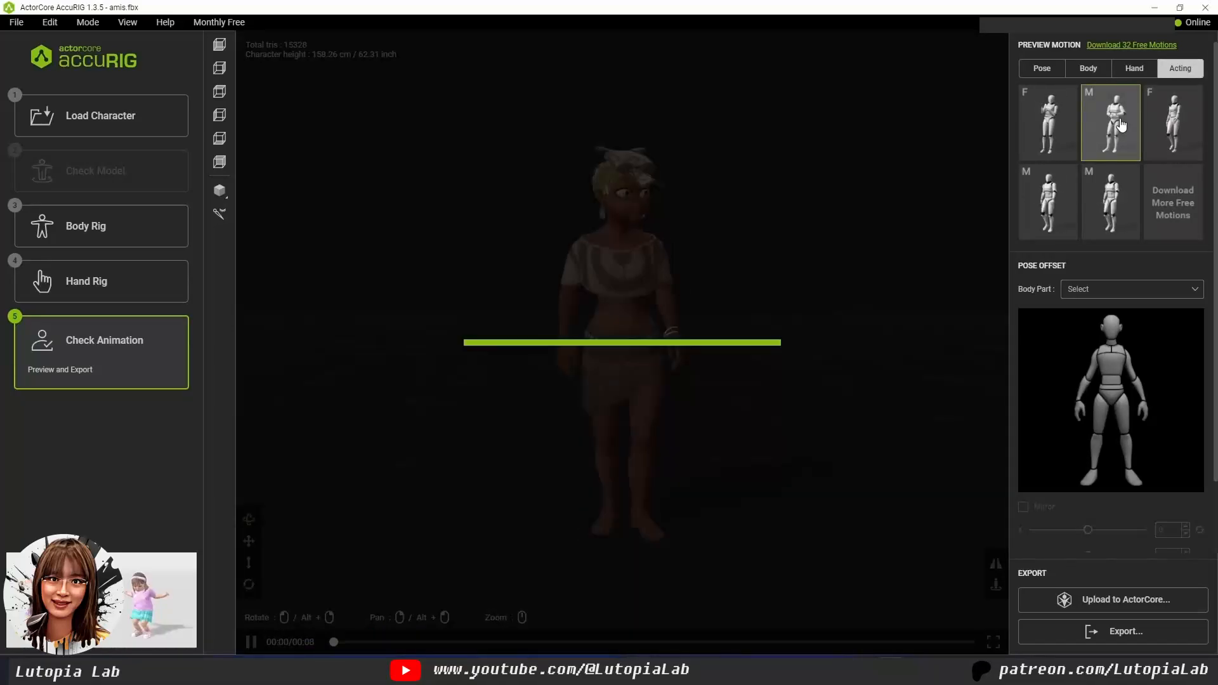
click(1044, 180)
click(1049, 122)
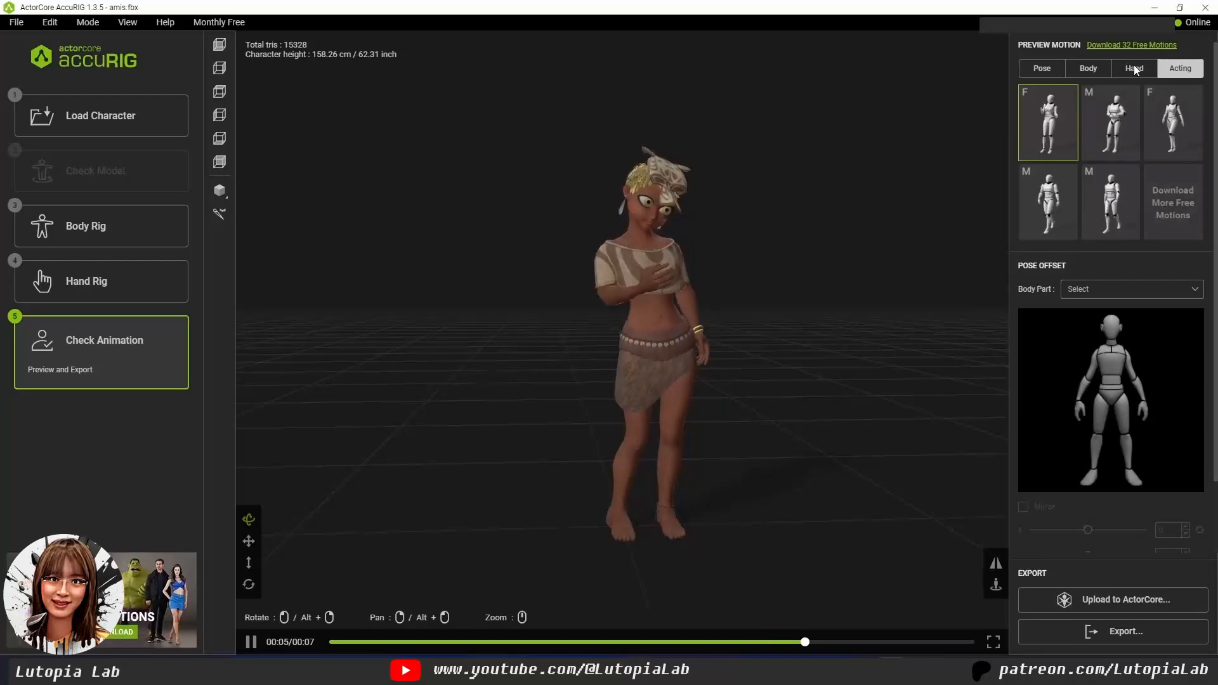
Step: Switch to the ActorCore free motions page in the browser and try to add "Hide behind wall and reload" to the cart
click(1133, 45)
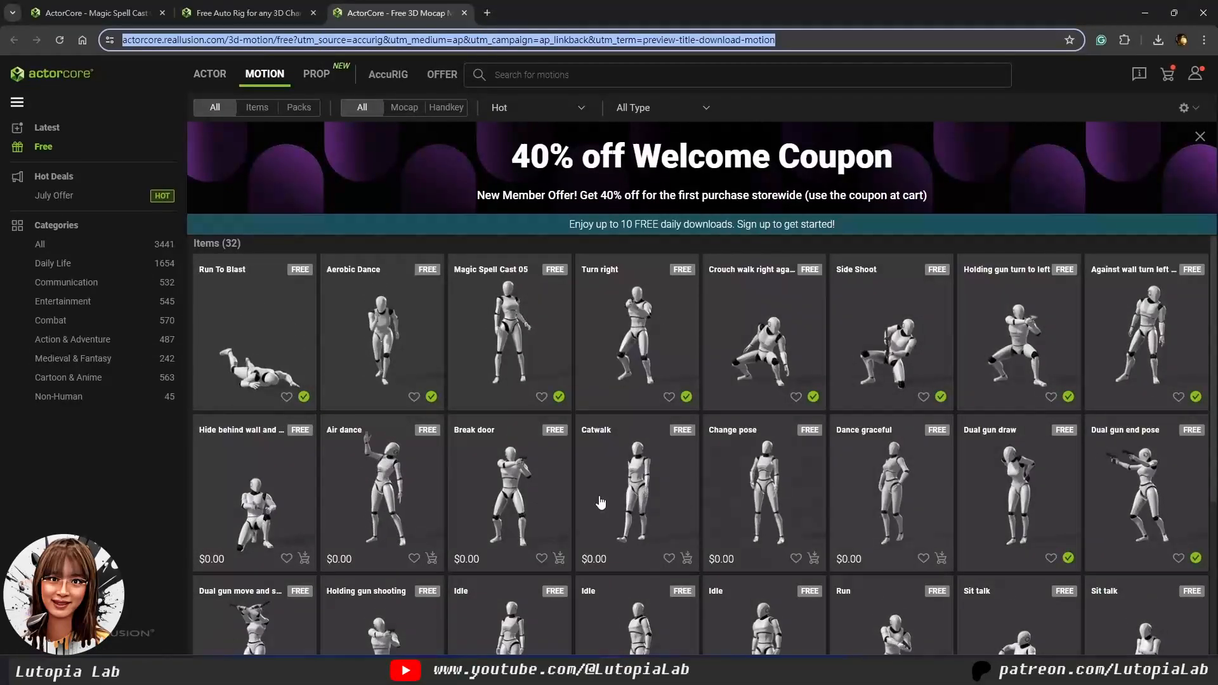
scroll(229, 429, down, 2)
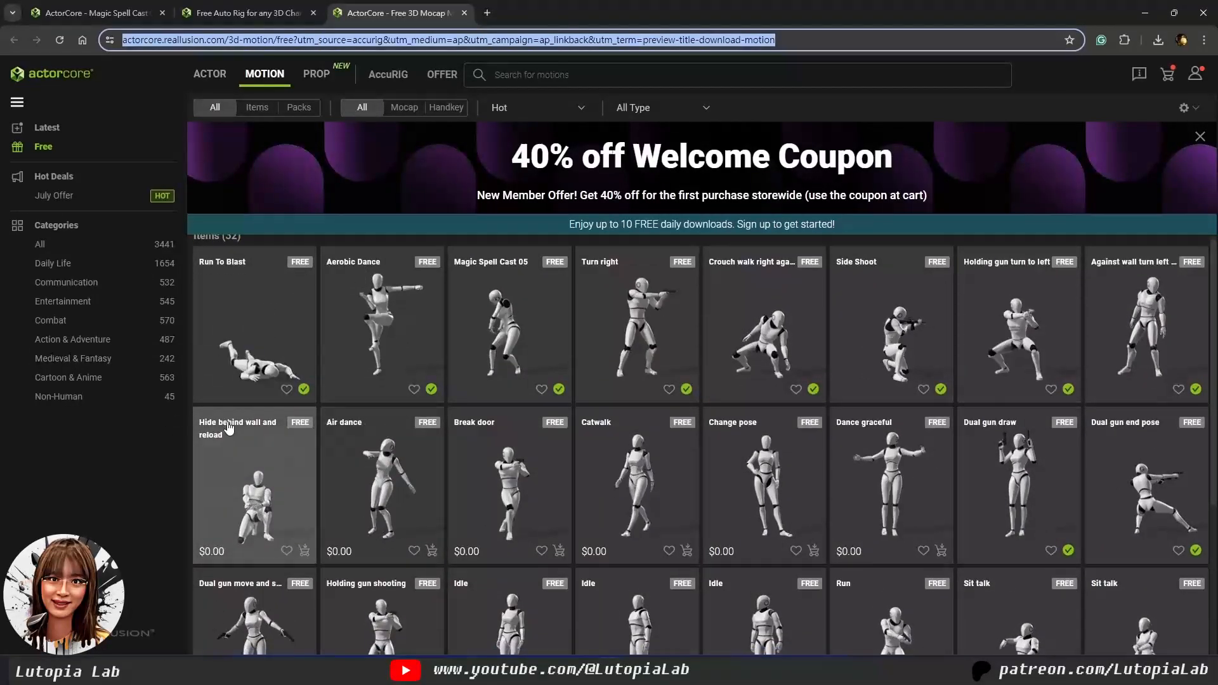
scroll(229, 429, up, 2)
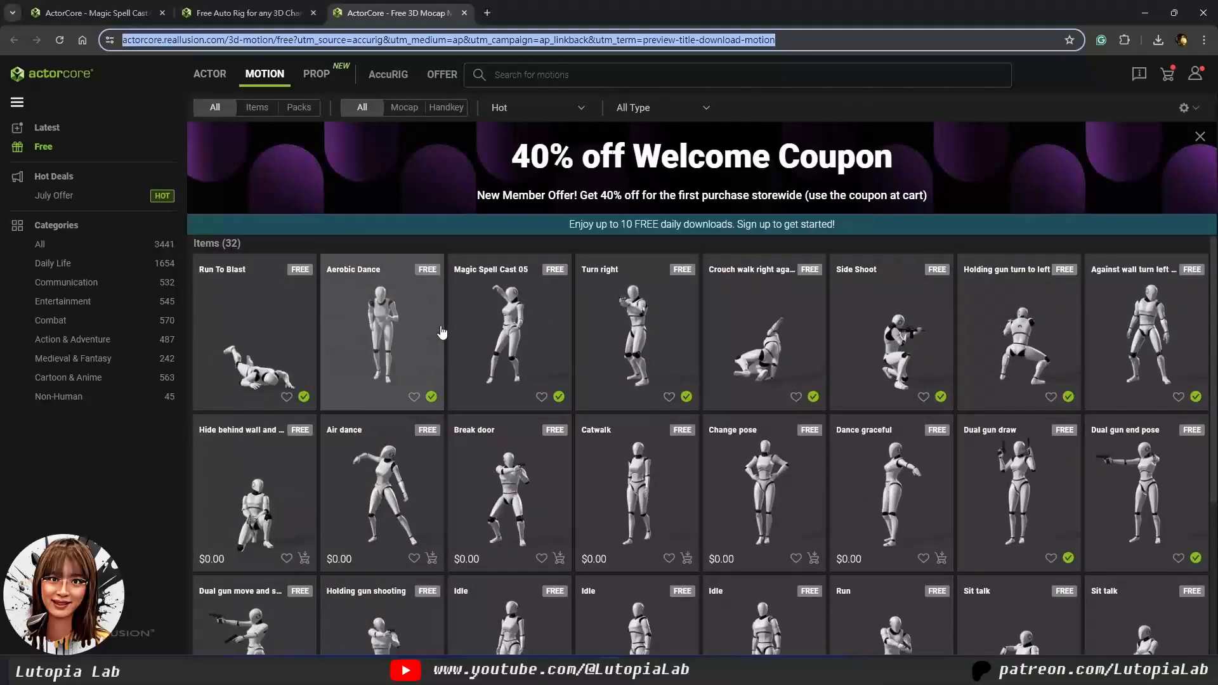
click(305, 560)
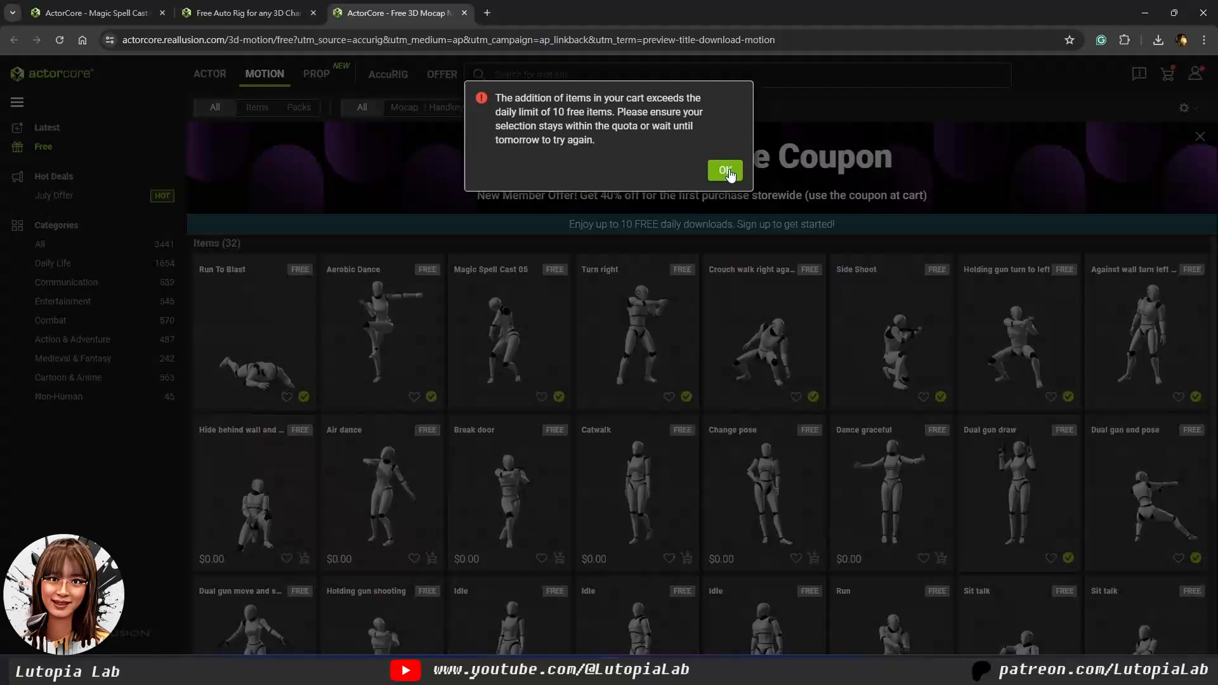
click(725, 169)
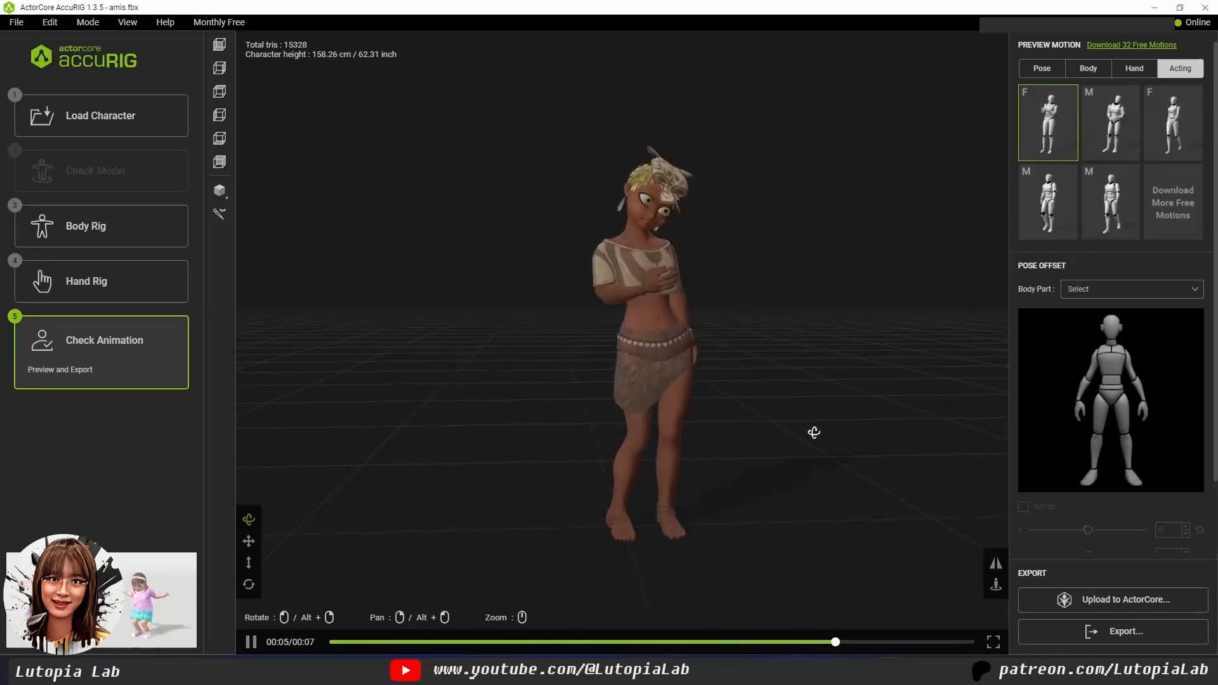
Step: Save the rig as AccuRIG Data in the Amis folder, overwriting the existing amis_rigdata file
mouse_move(813, 430)
mouse_down()
mouse_move(642, 433)
mouse_move(827, 429)
mouse_up()
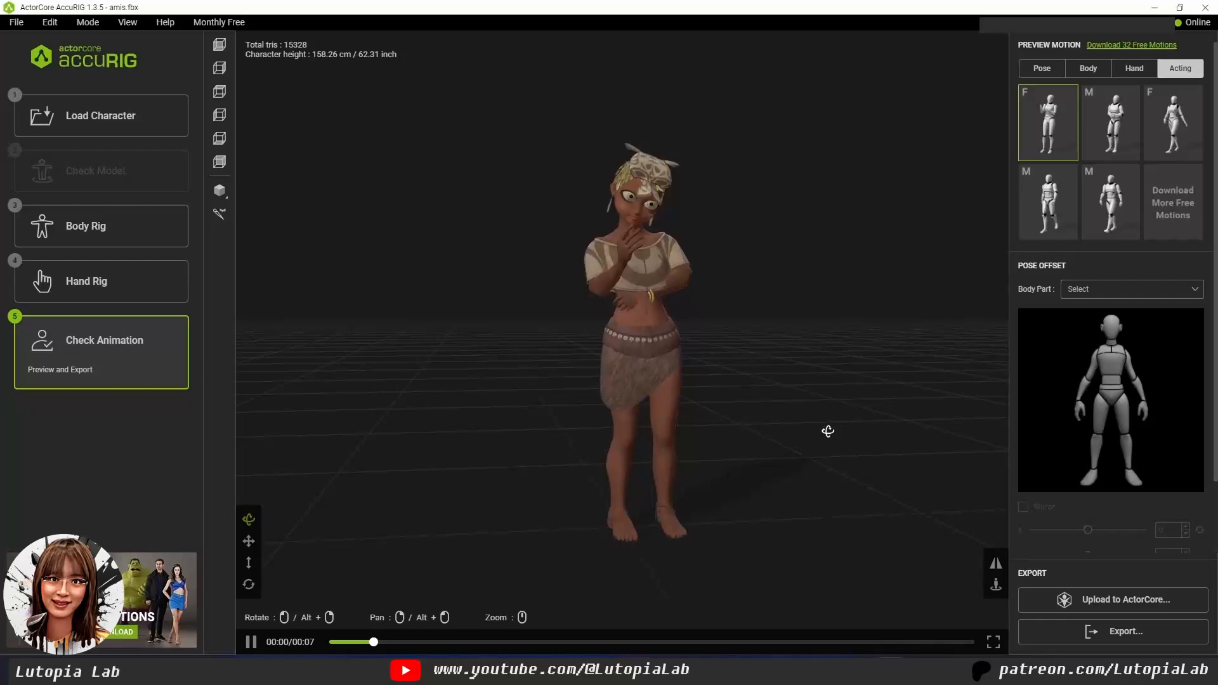
click(16, 22)
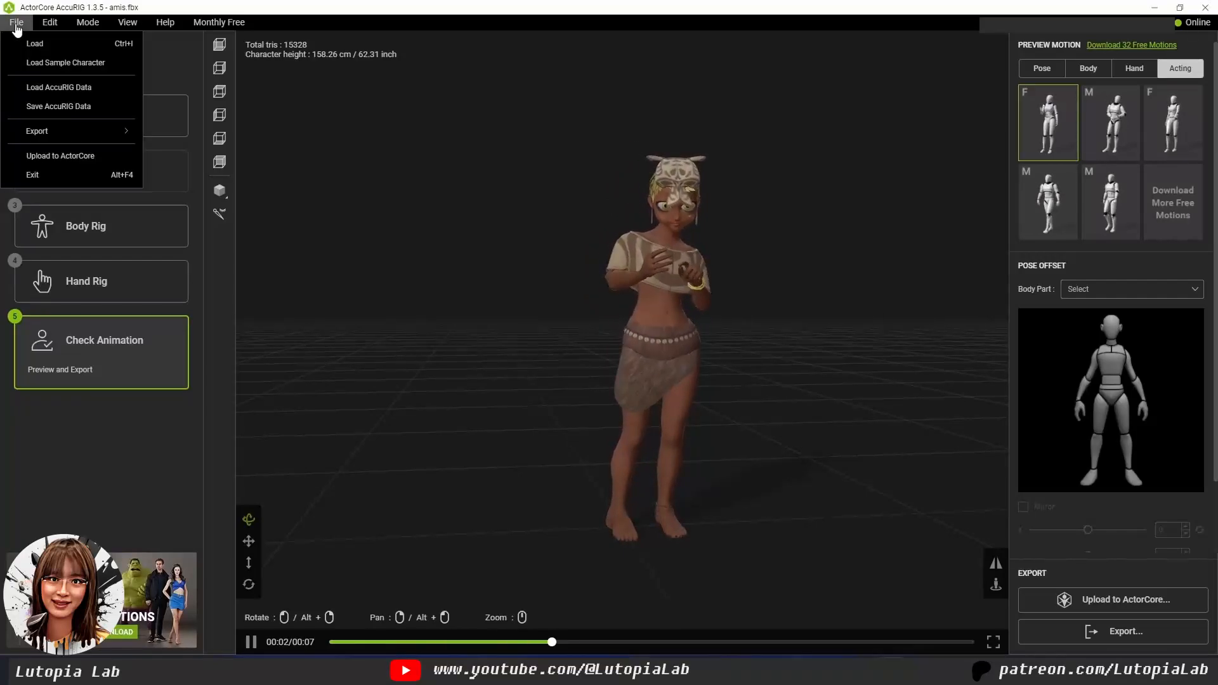
click(58, 108)
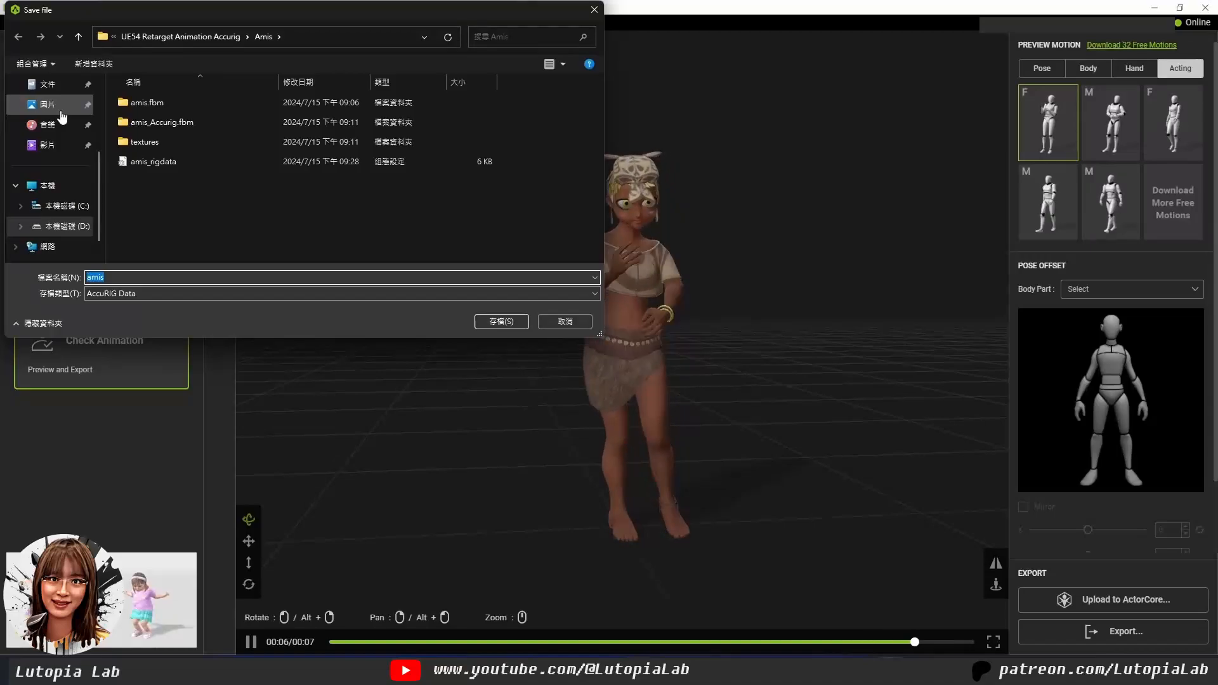
click(168, 162)
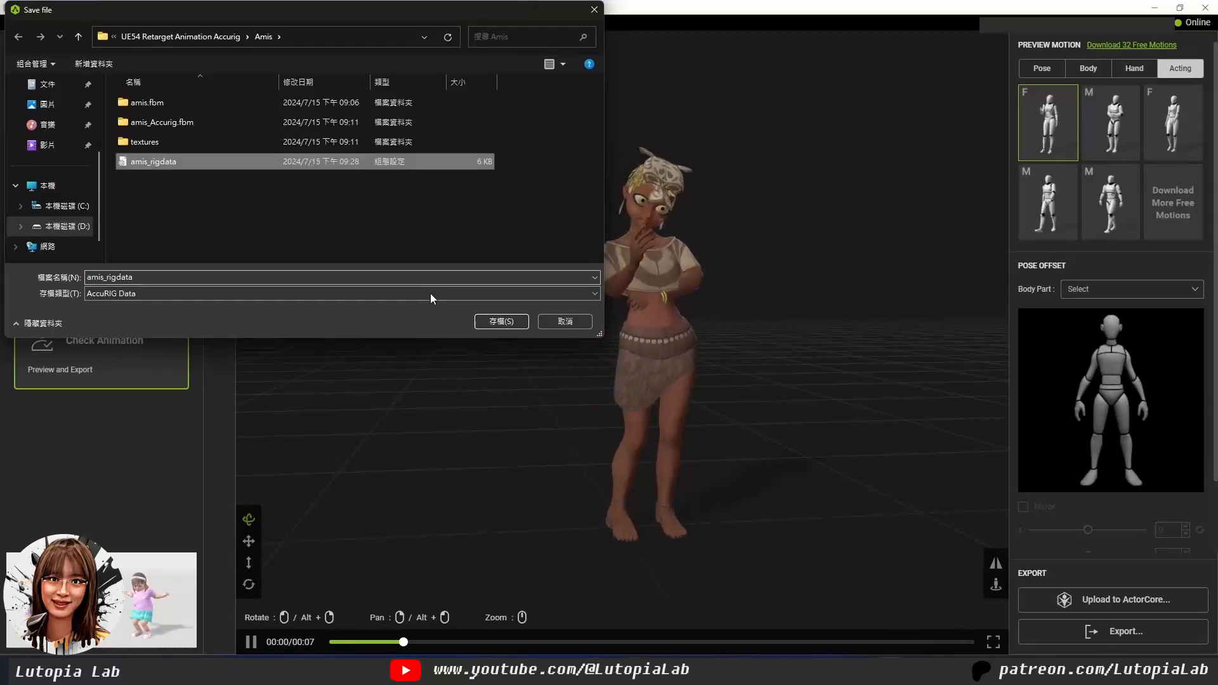
click(486, 323)
click(659, 341)
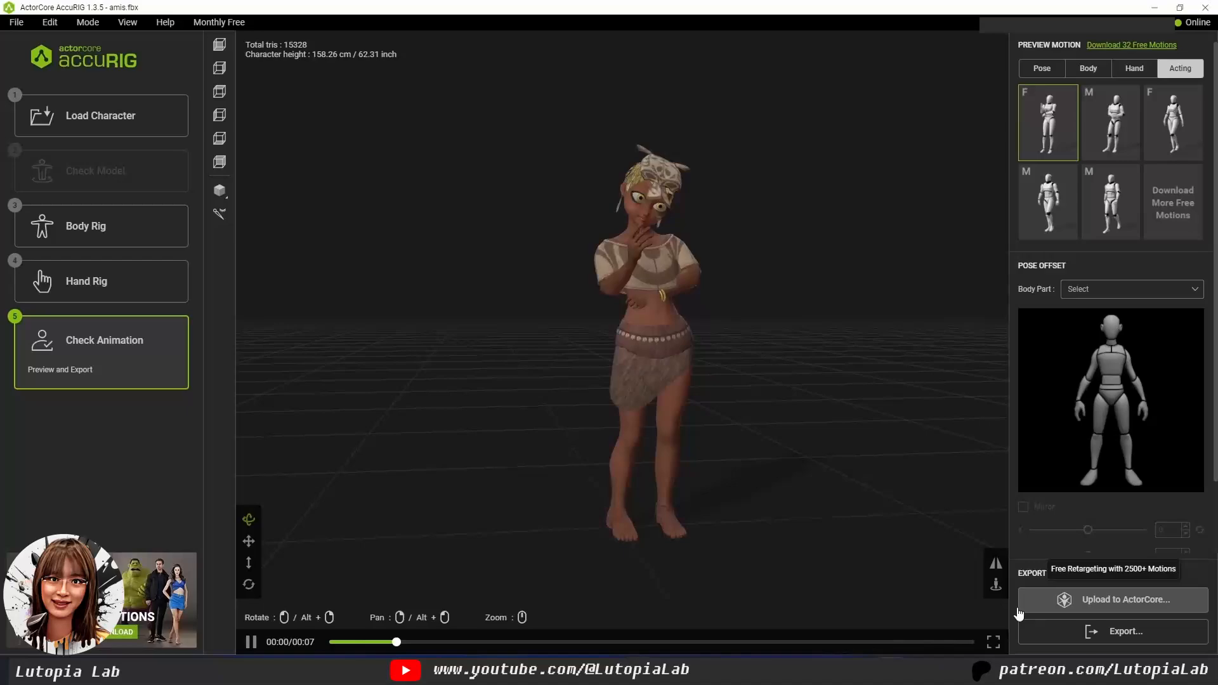
Step: Upload the rigged character to ActorCore, open it in the browser, and close the old free motions page
click(1102, 603)
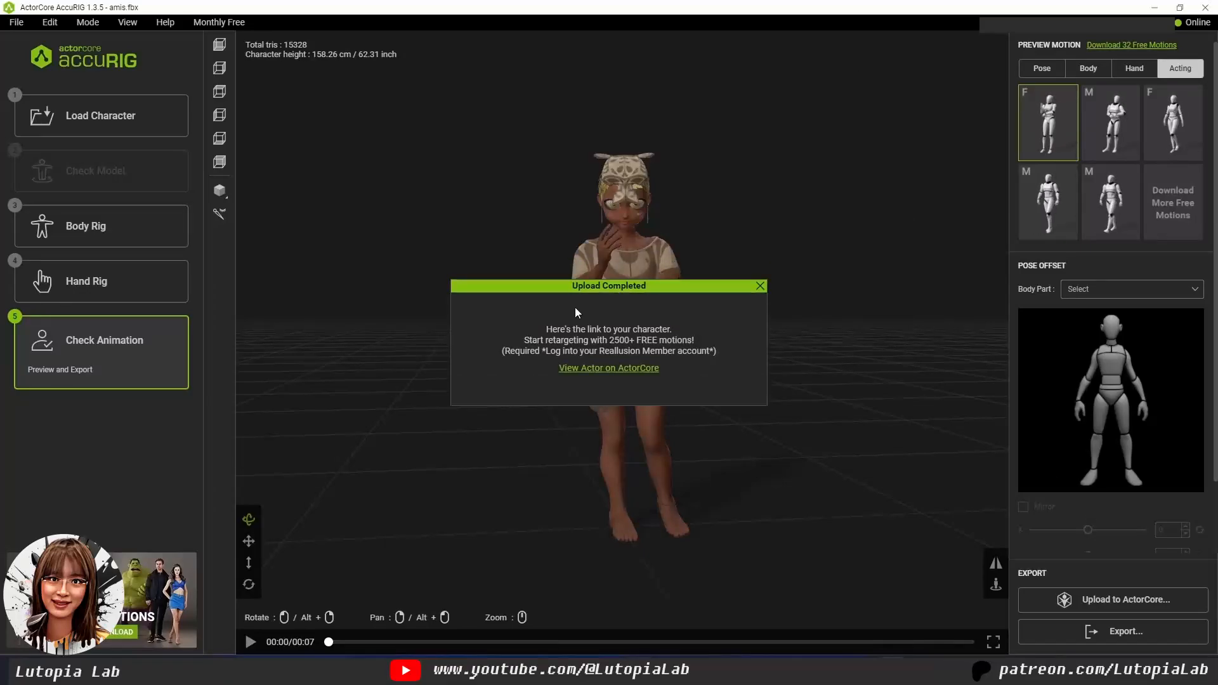
click(611, 371)
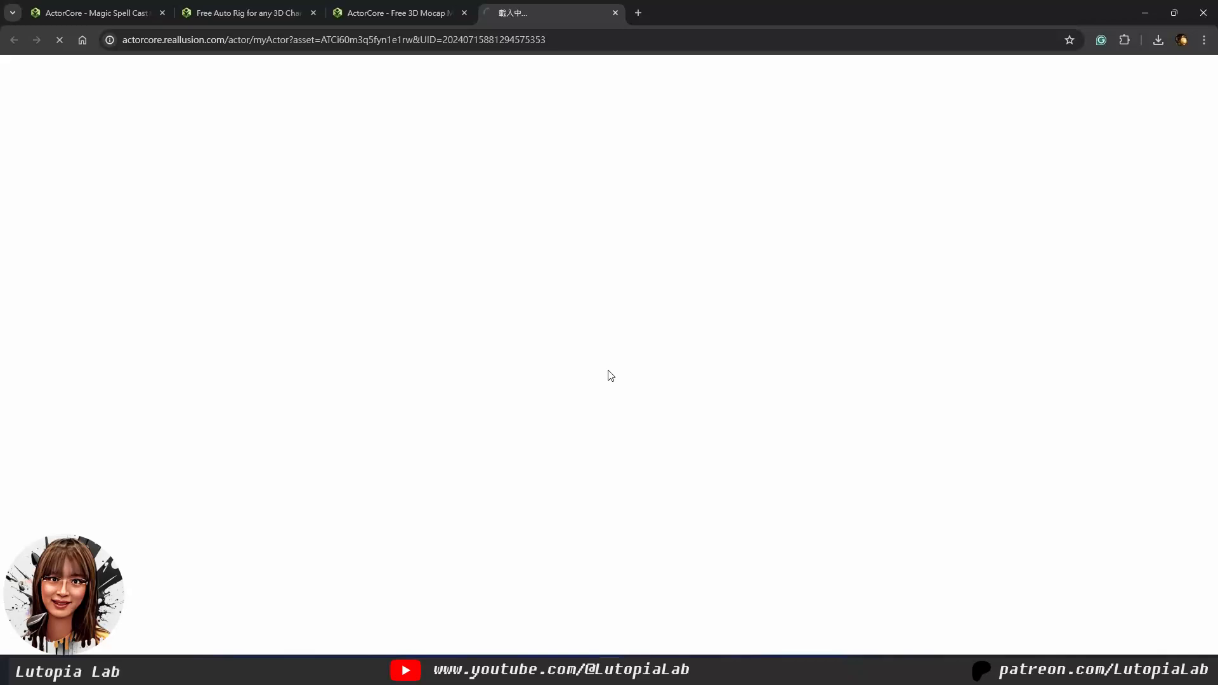
click(465, 13)
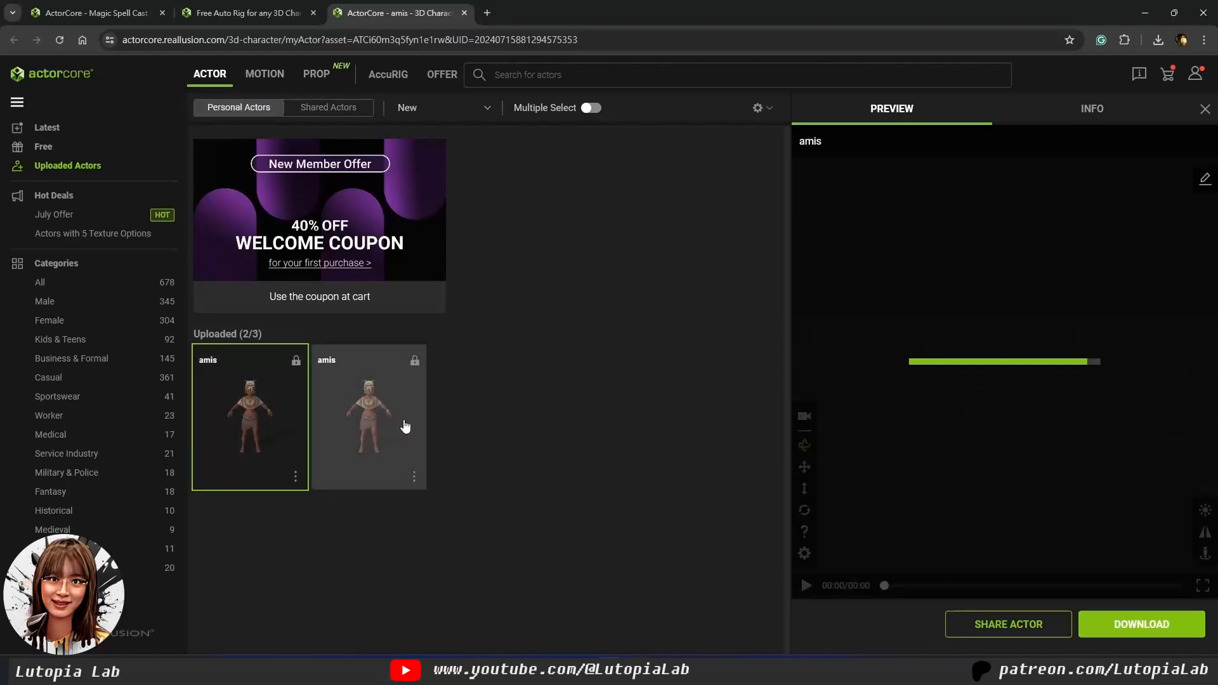
click(415, 478)
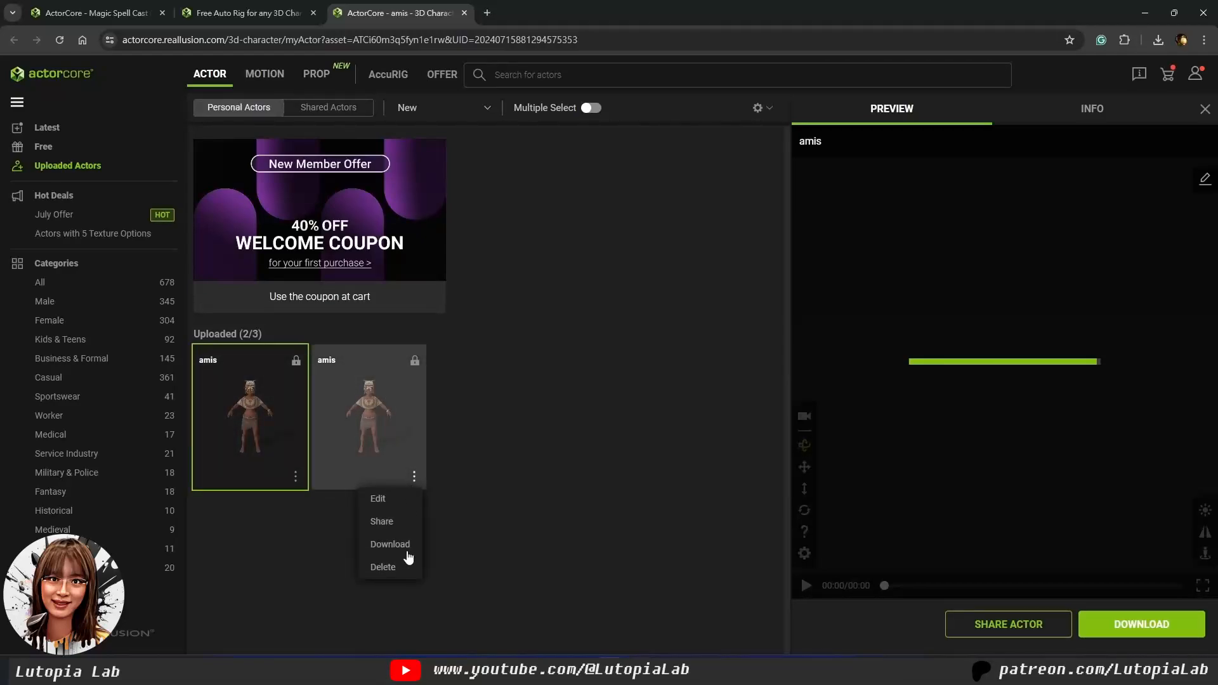
click(384, 567)
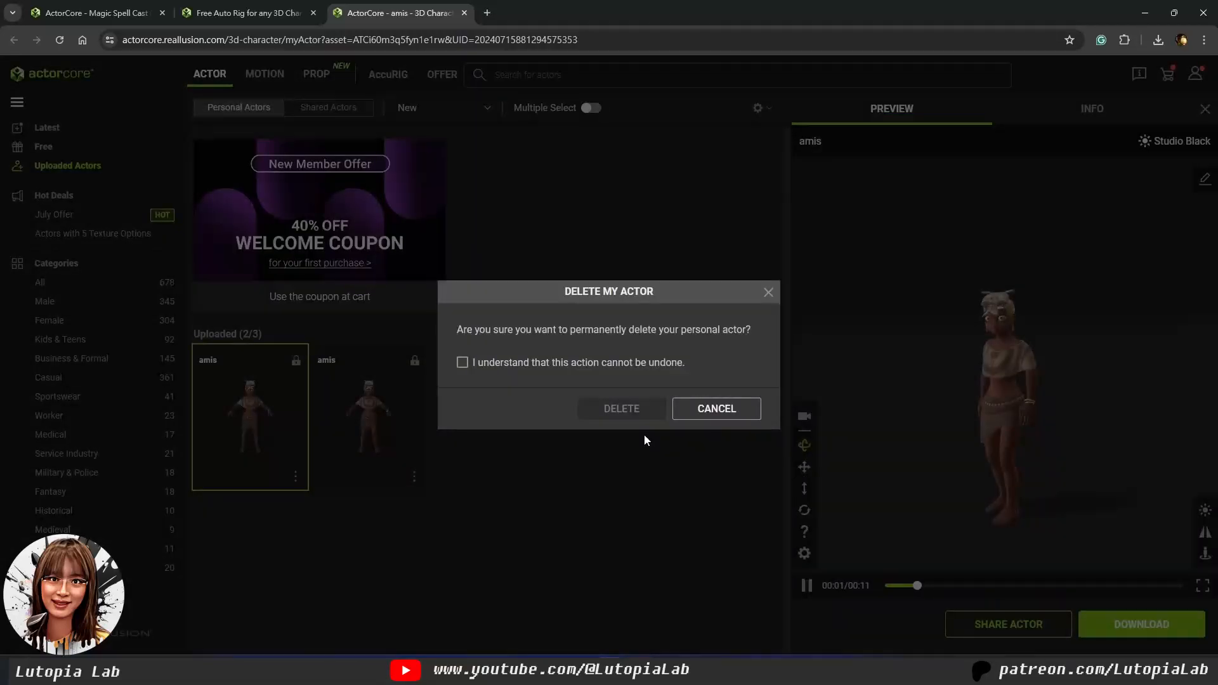
click(630, 365)
click(717, 409)
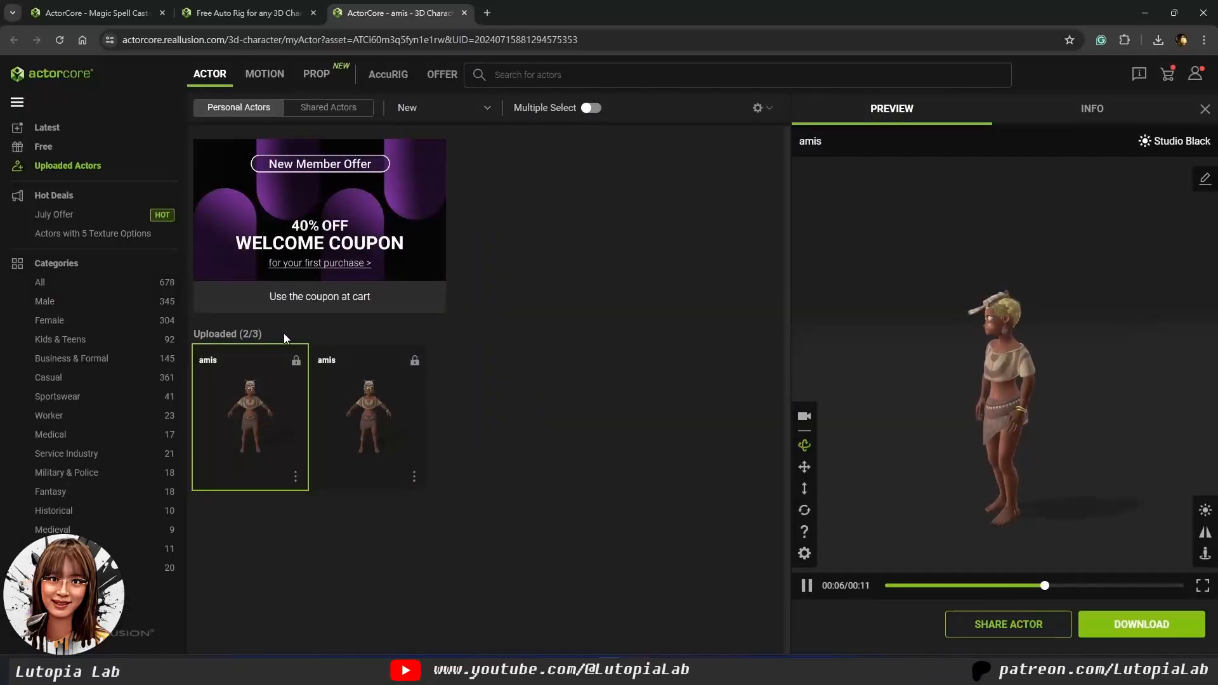
Step: Permanently delete the second, unselected amis duplicate from the uploaded personal actors
click(414, 477)
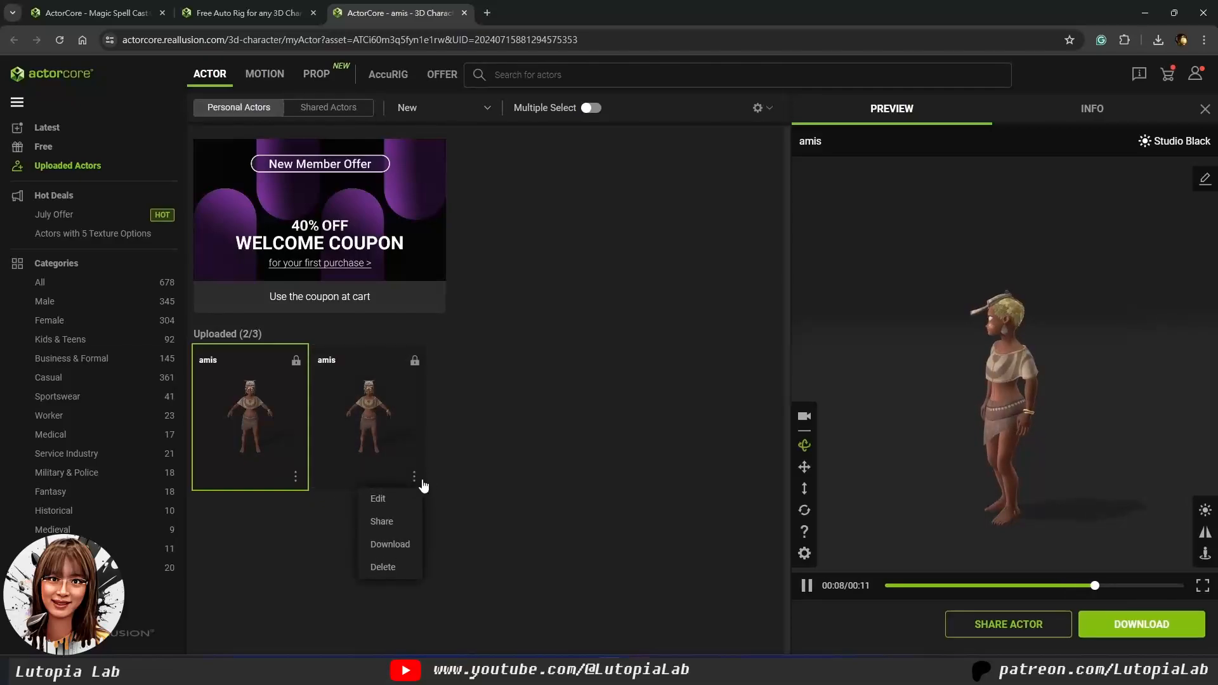
click(385, 567)
click(515, 365)
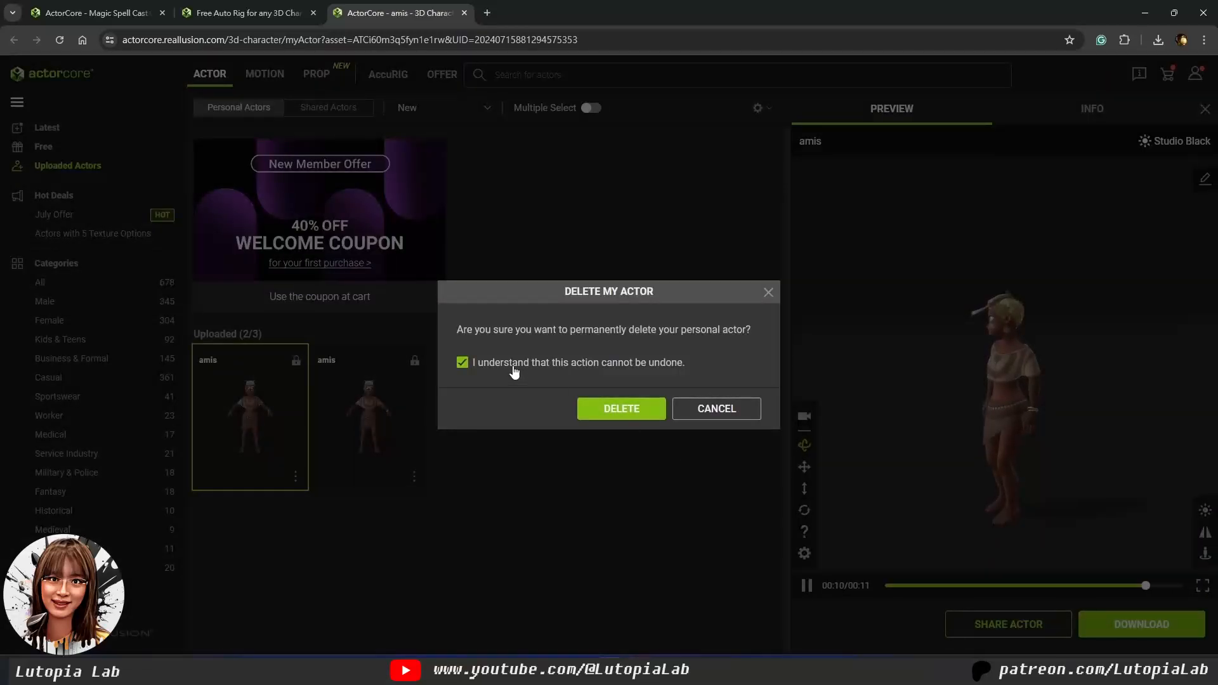
click(621, 409)
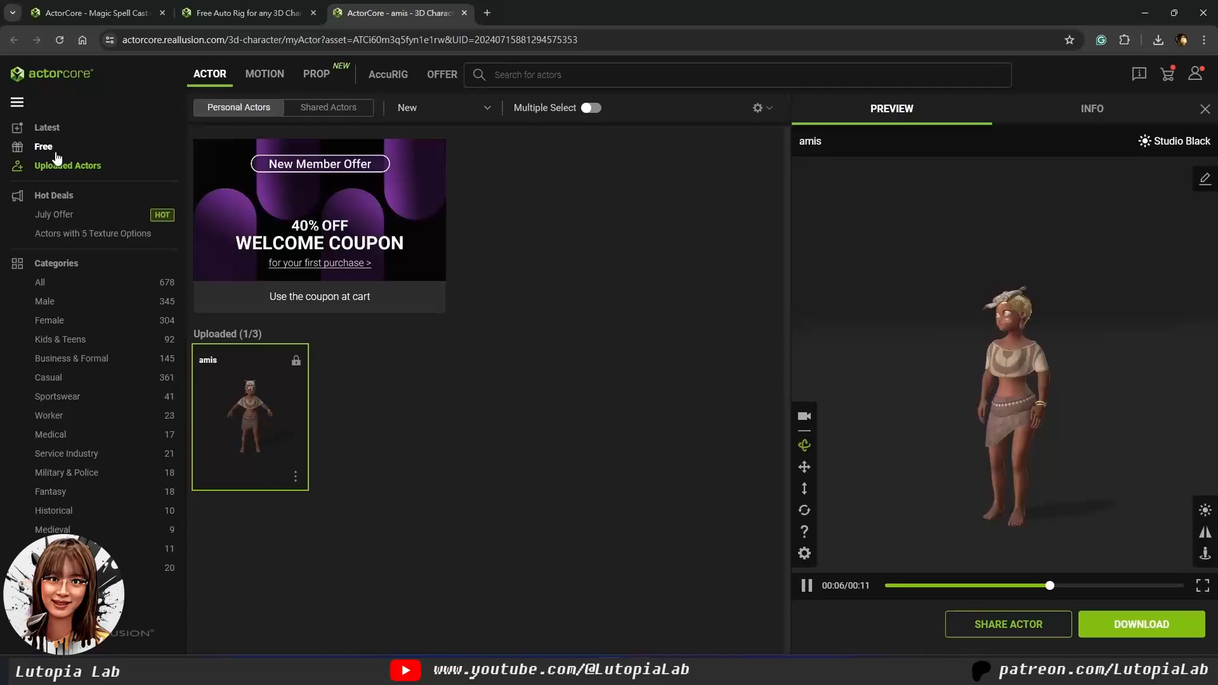
Step: Browse the free actors and free motions, and preview Turn right and Magic Spell Cast 05 on the uploaded amis character
click(52, 154)
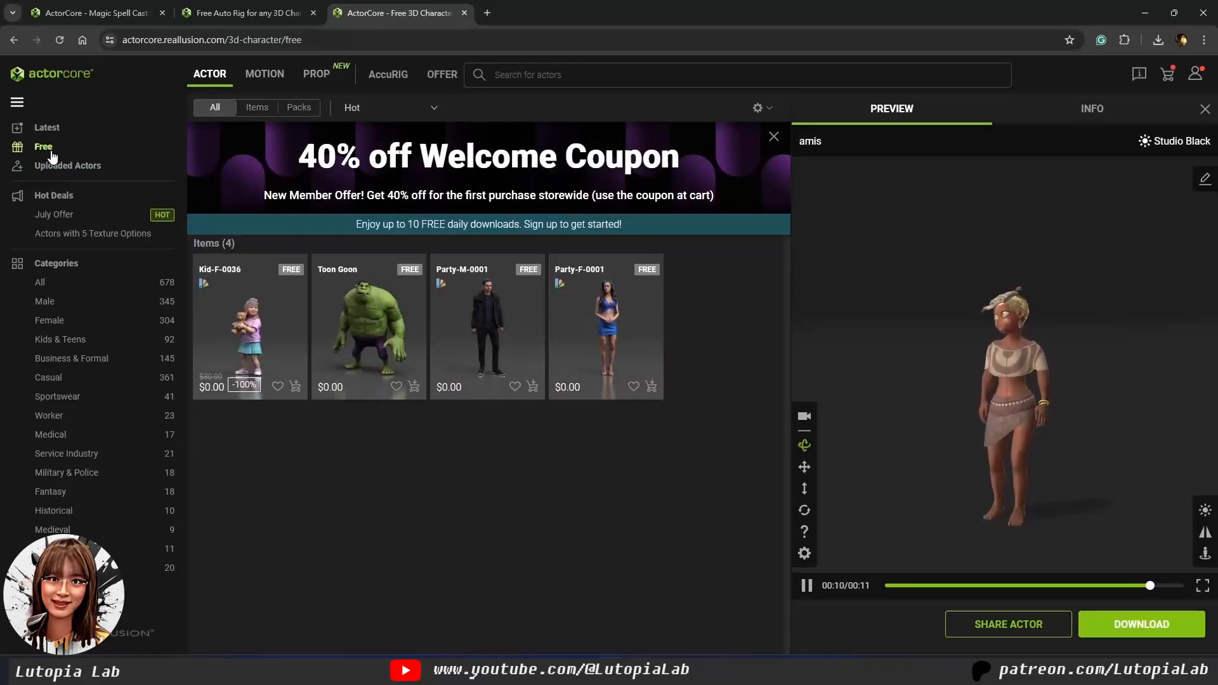
click(263, 75)
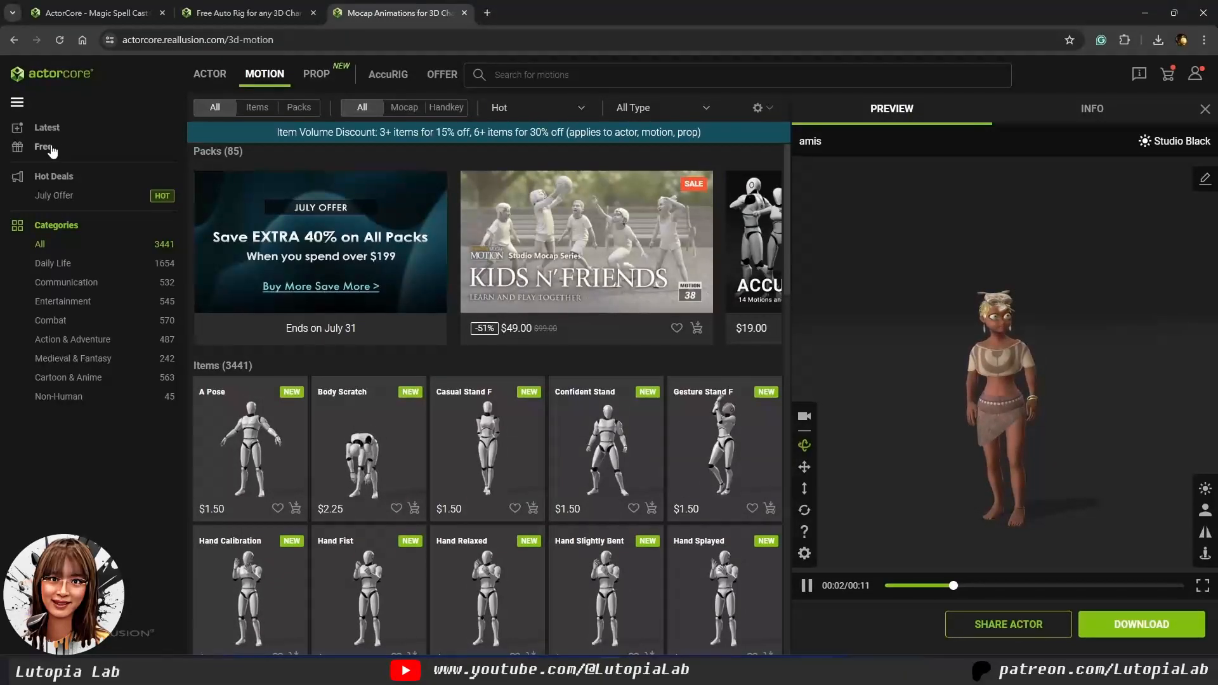
click(49, 148)
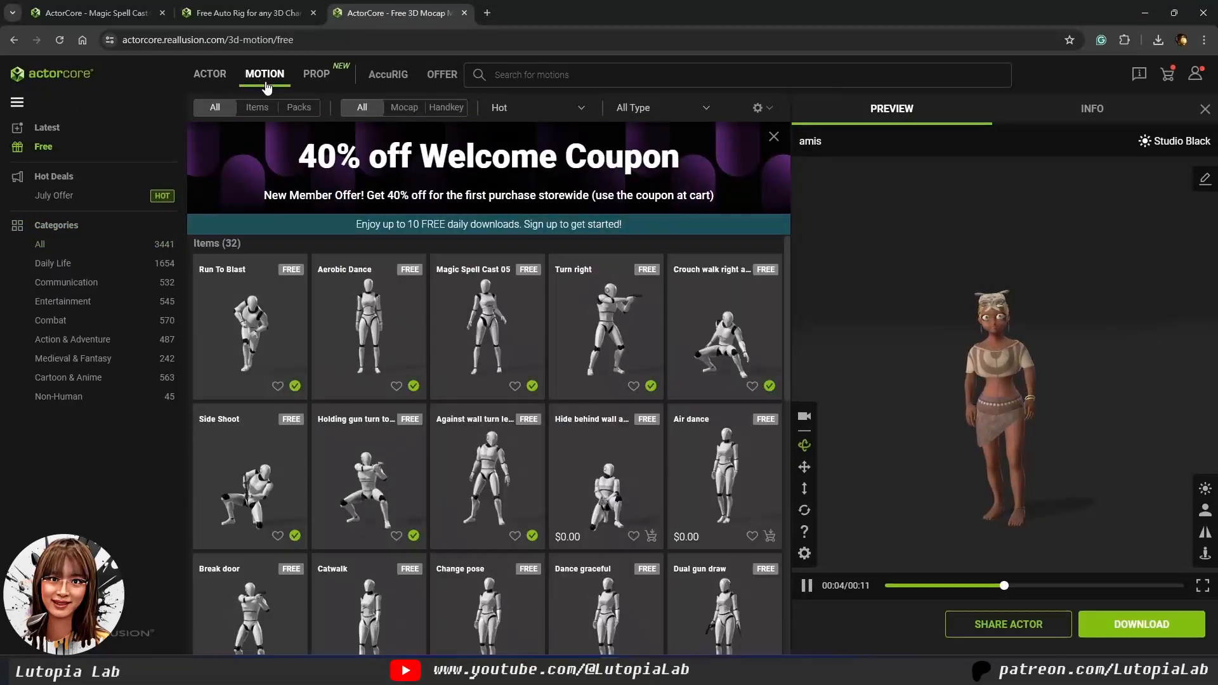
click(467, 339)
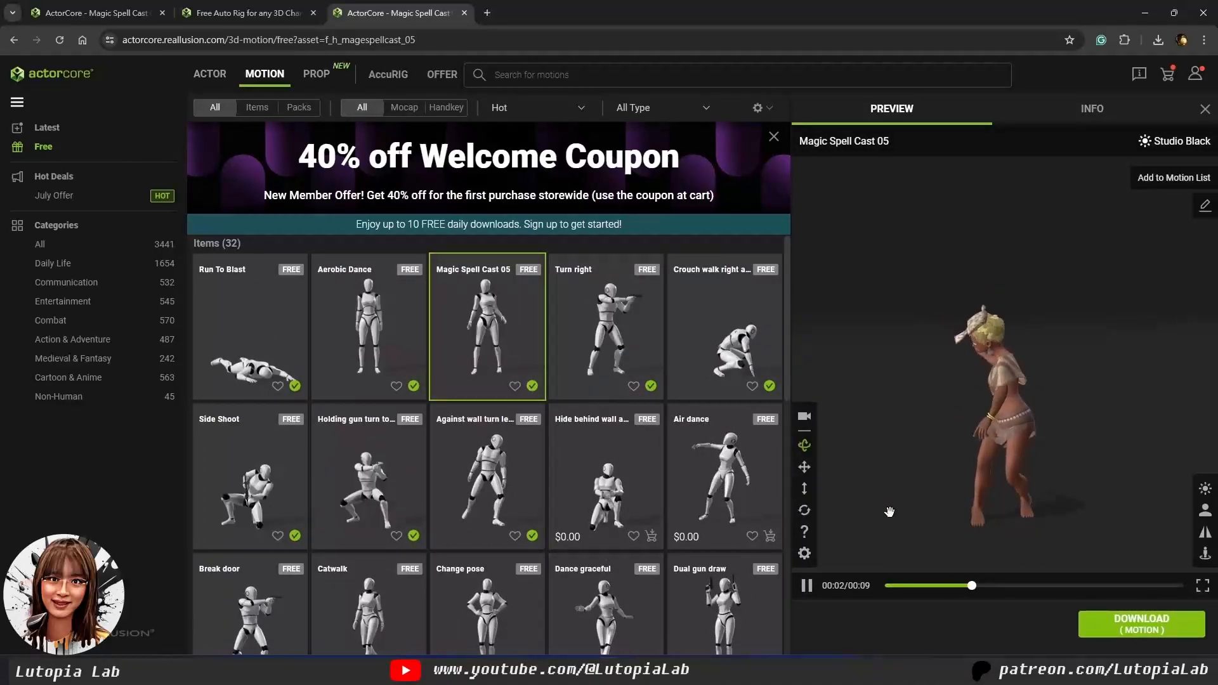
click(634, 351)
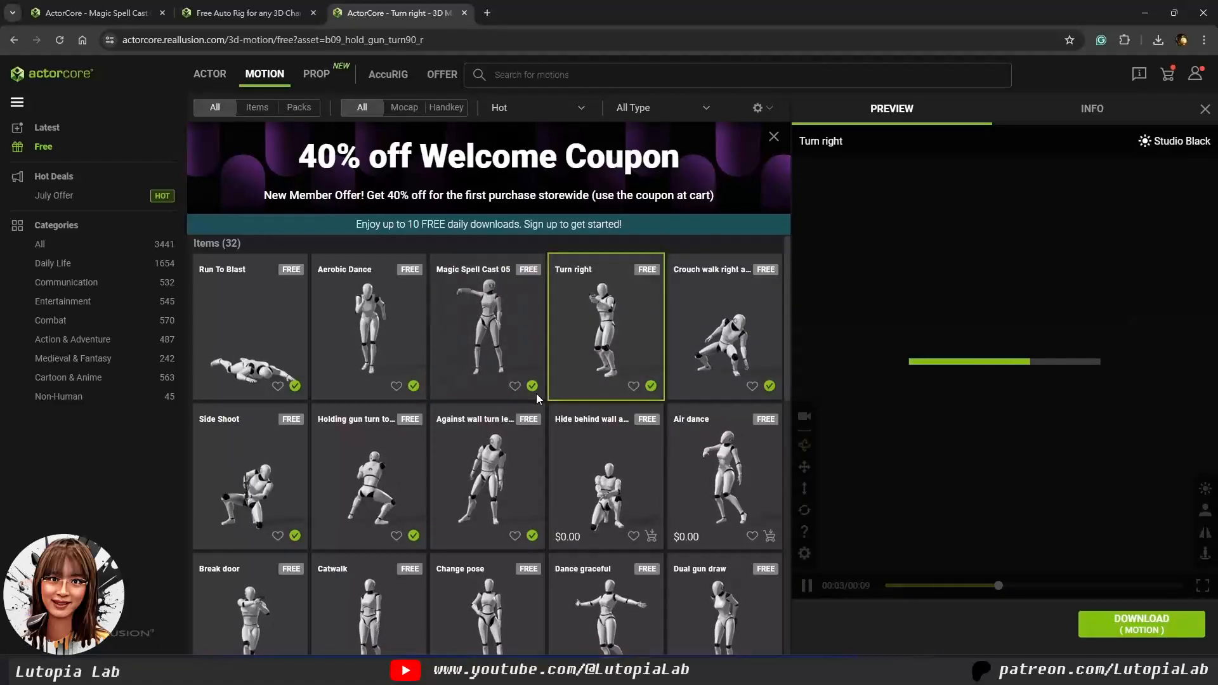
click(523, 352)
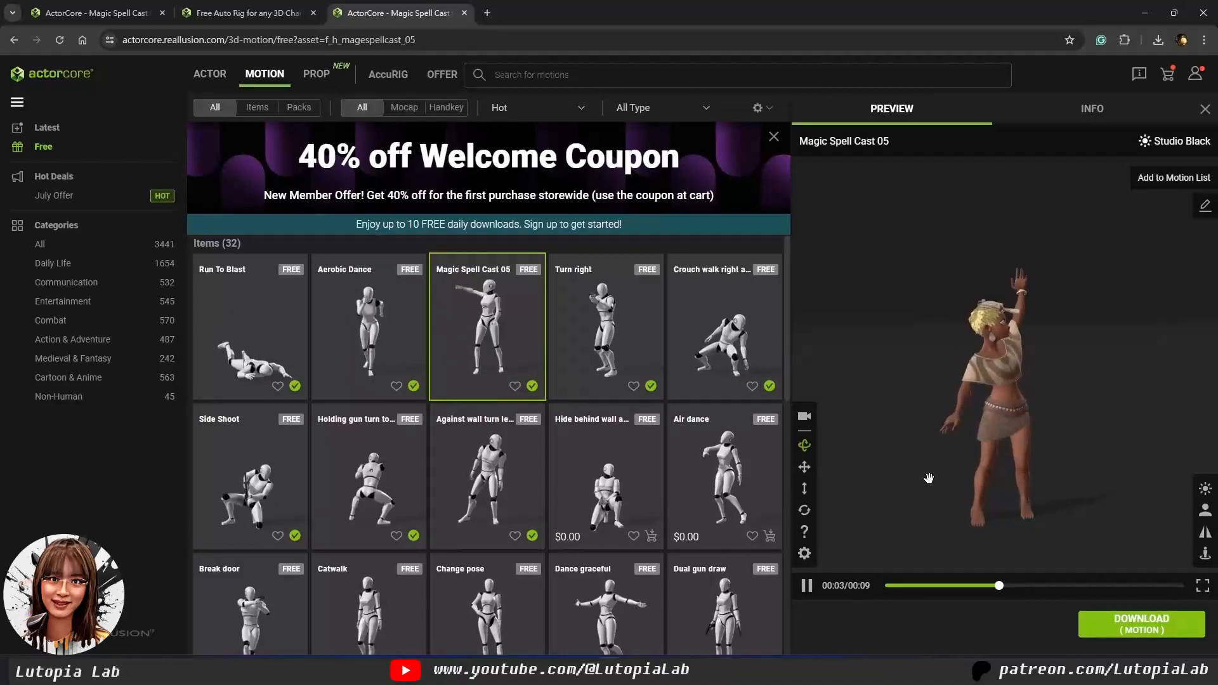
Step: Set up the Magic Spell Cast 05 download for the Male Robot with Export Motion Only enabled
click(1122, 625)
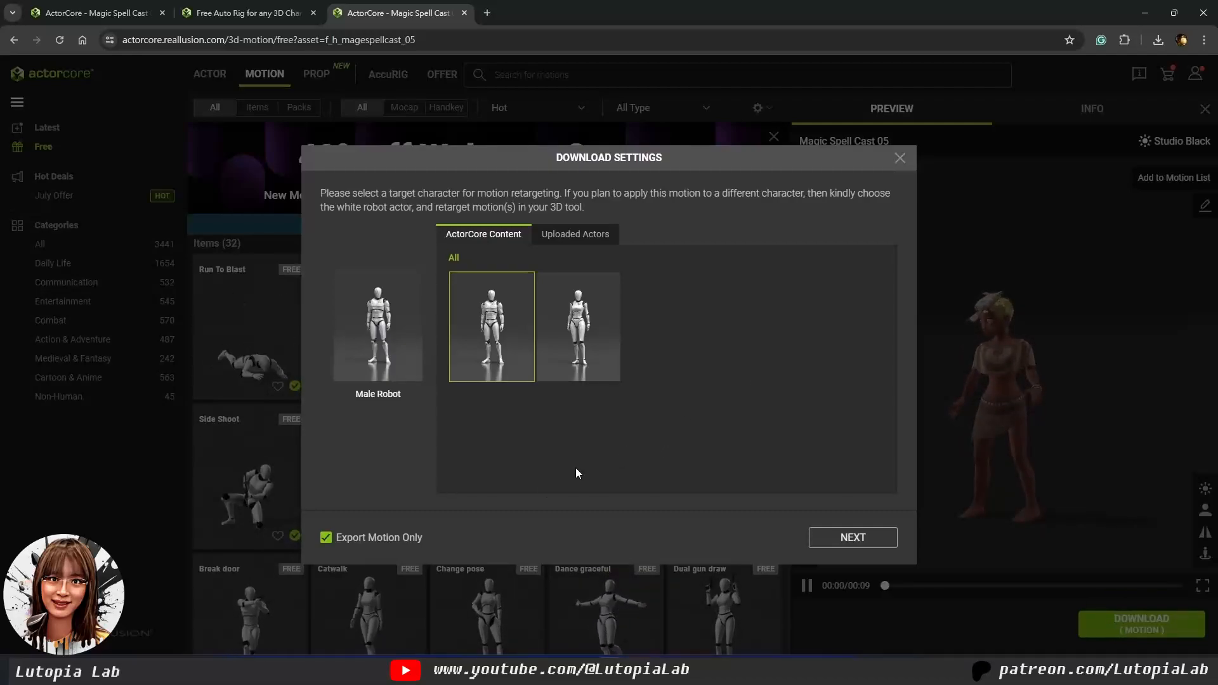
click(395, 544)
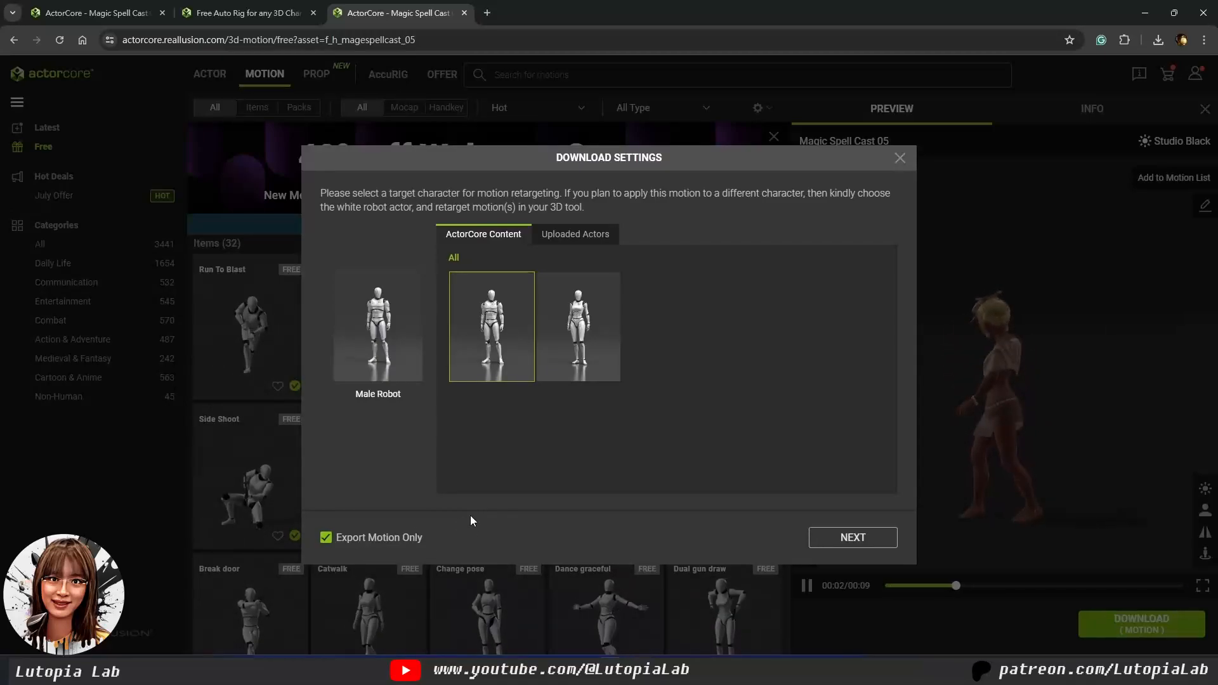
click(863, 543)
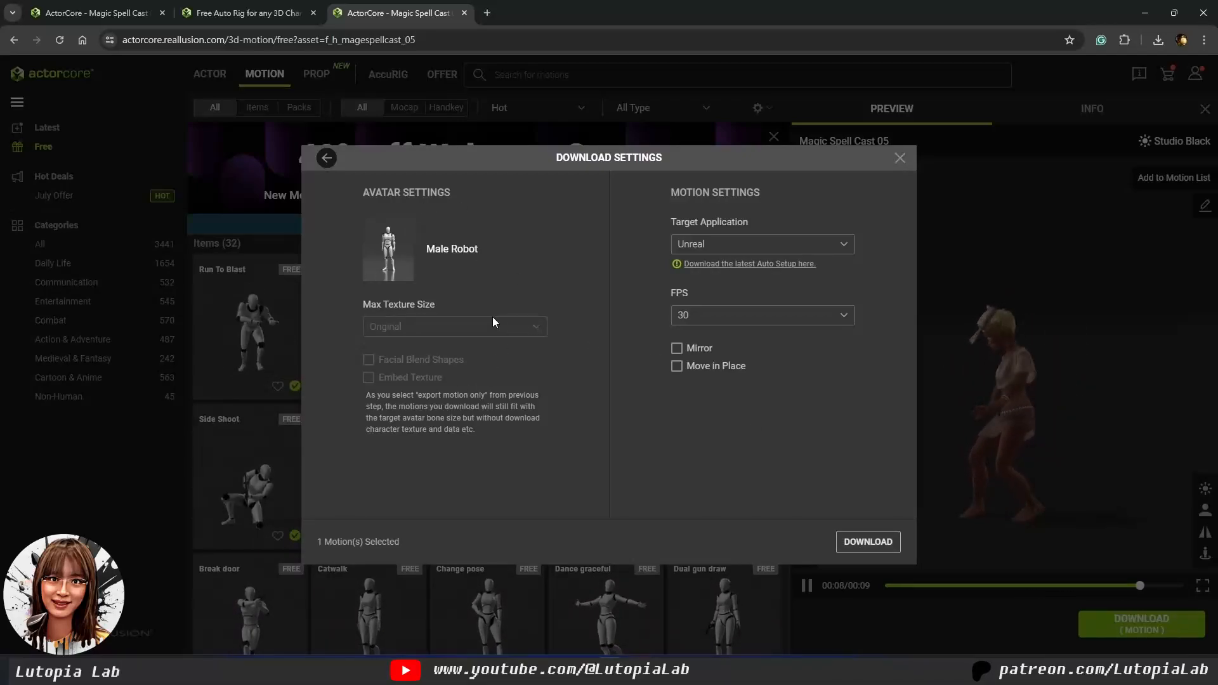
Step: Check the Male Robot download settings with Export Motion Only disabled, and re-enable that option
click(326, 158)
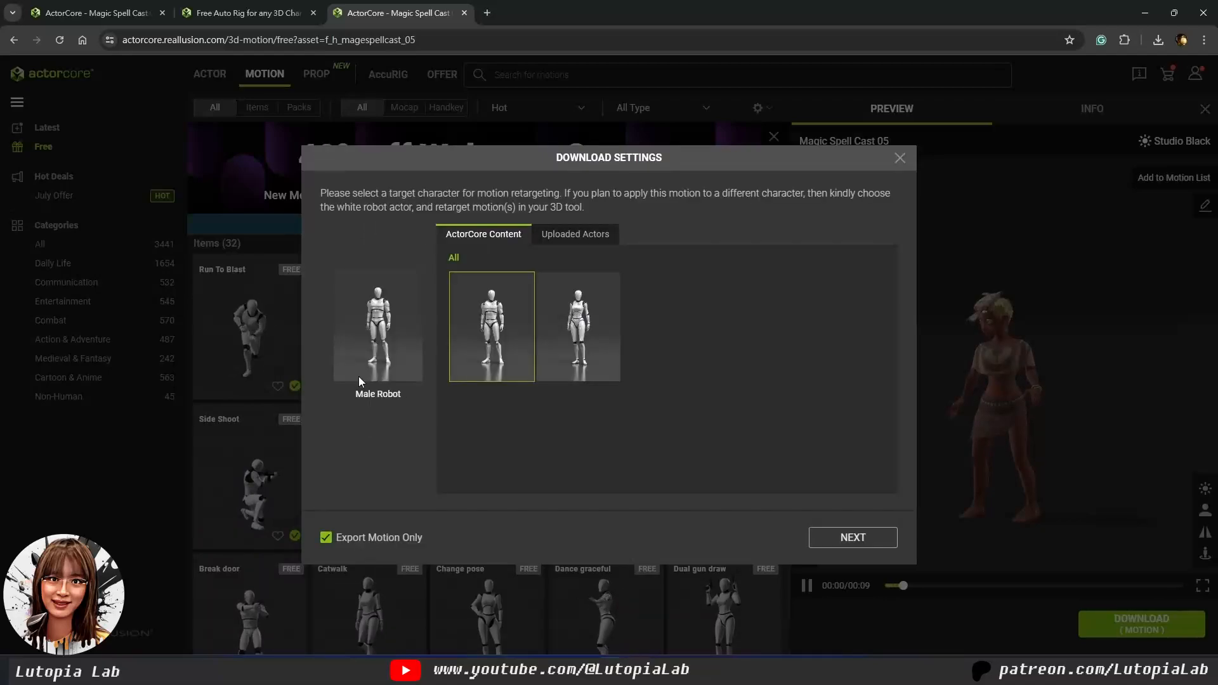
click(370, 540)
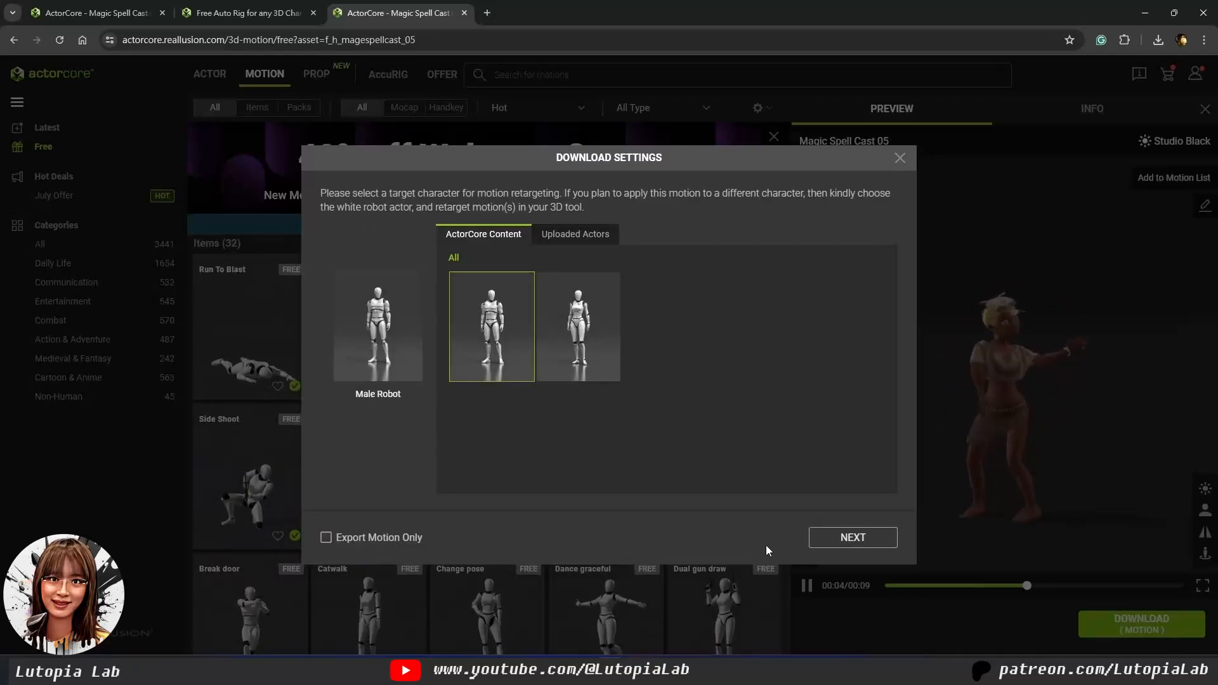
click(824, 549)
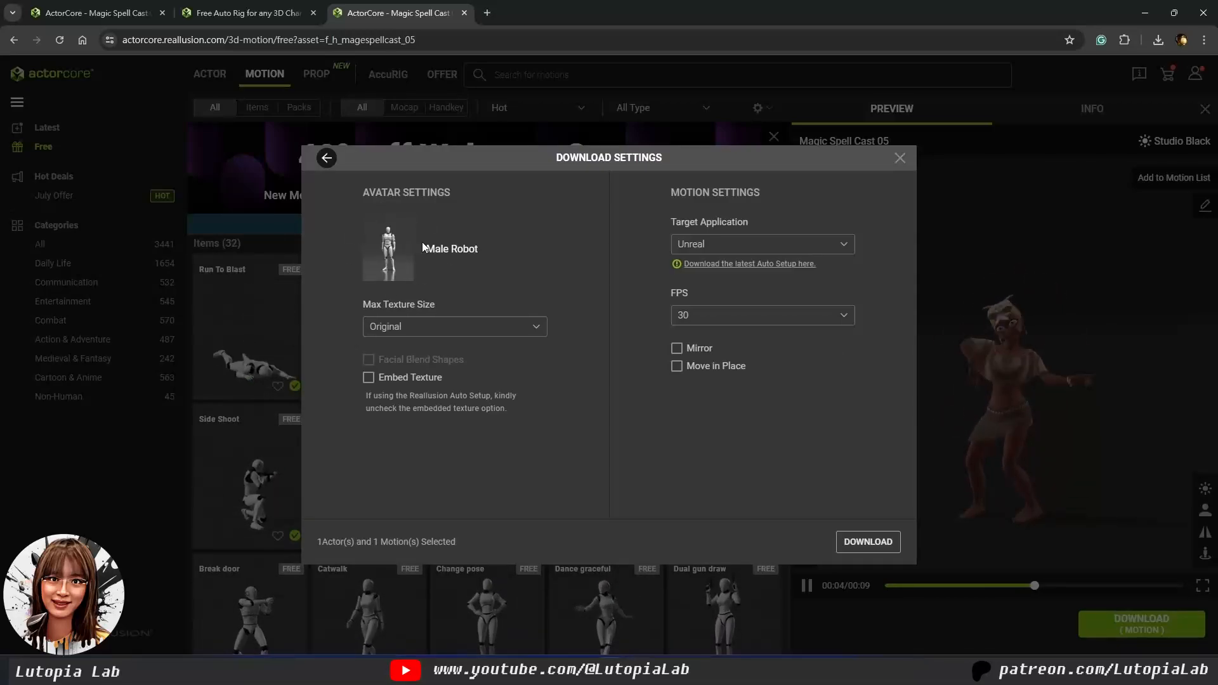
click(327, 159)
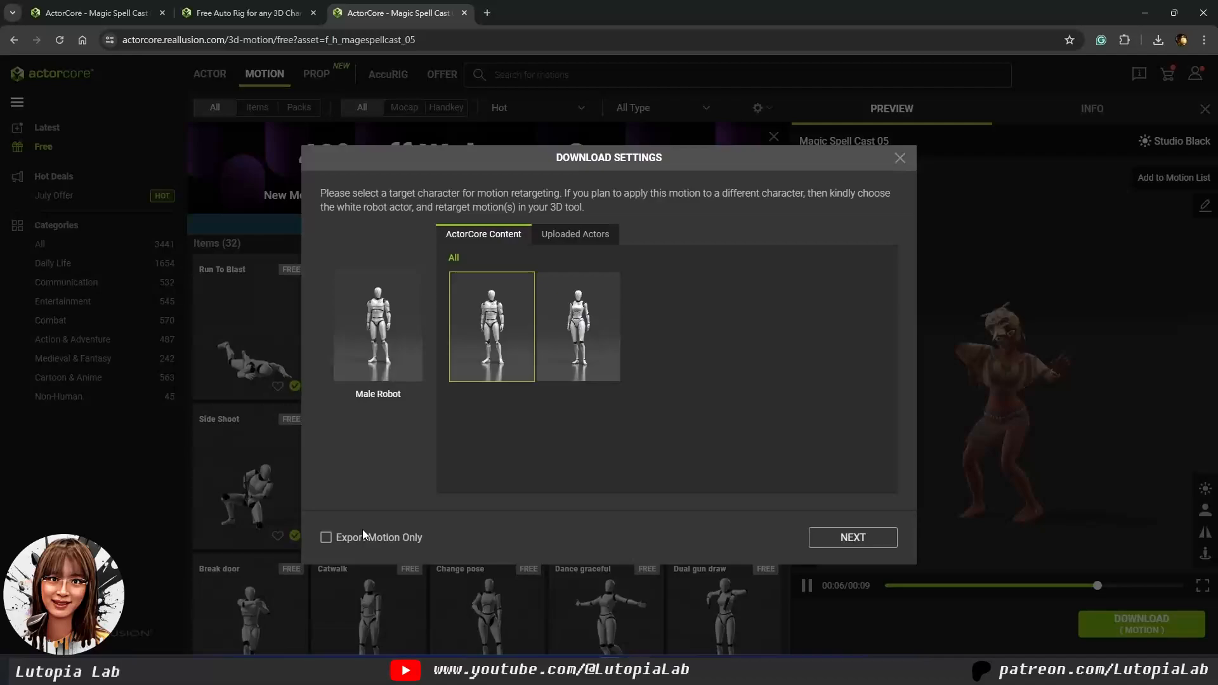
click(326, 538)
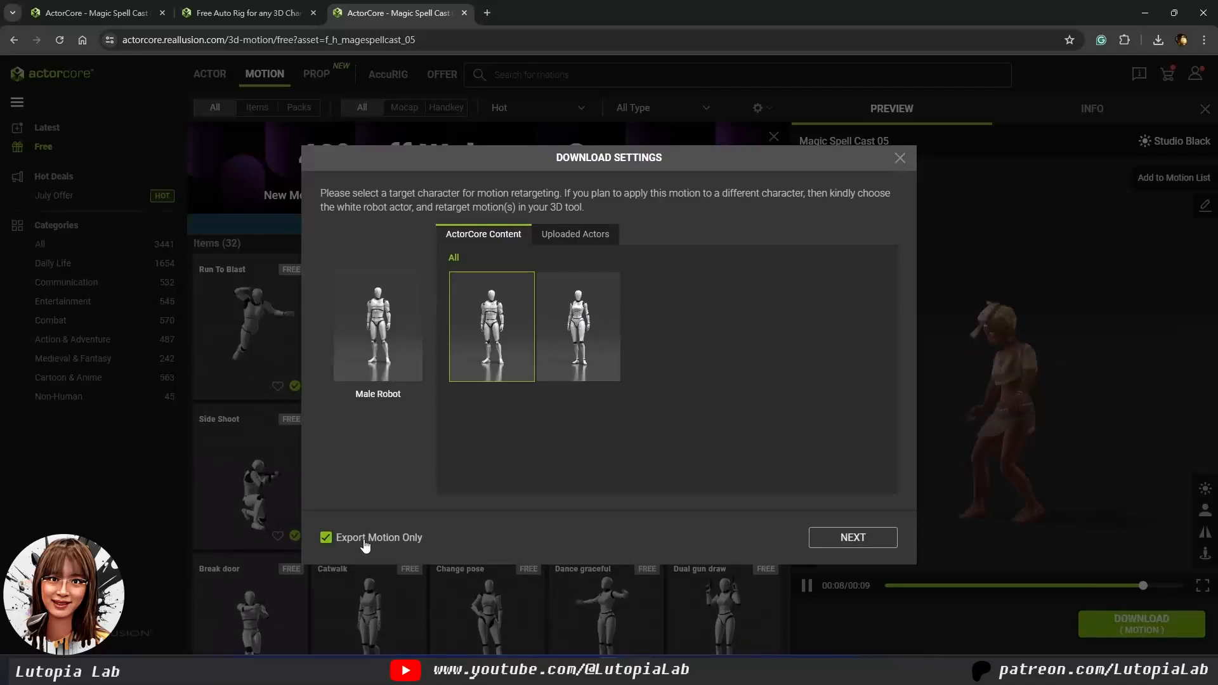
Step: Review the target applications and request the motion-only download of Magic Spell Cast 05 for Unreal at 30 FPS
click(852, 537)
click(743, 250)
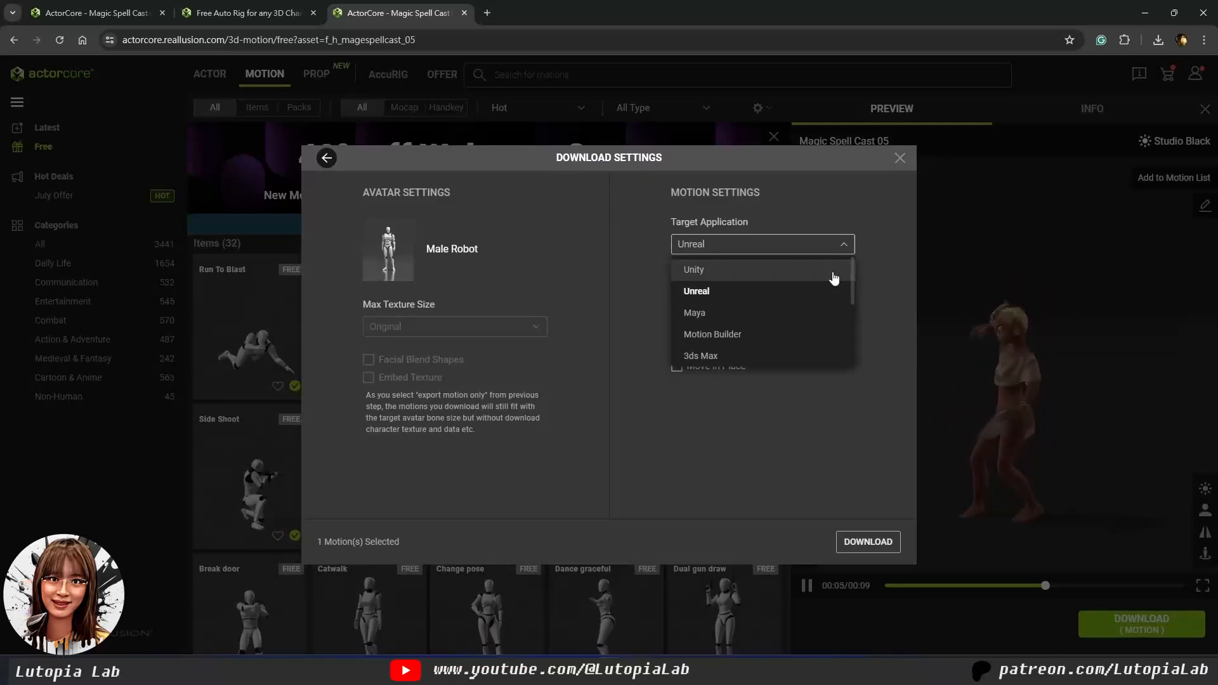
scroll(838, 315, down, 3)
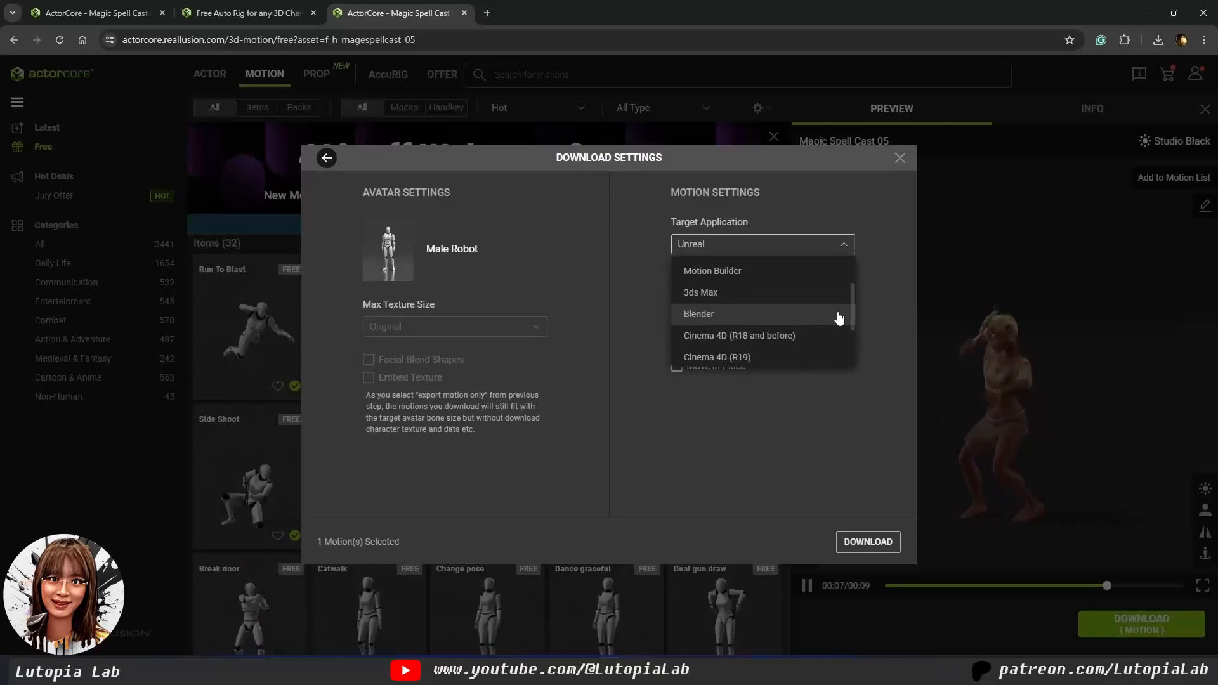
click(870, 311)
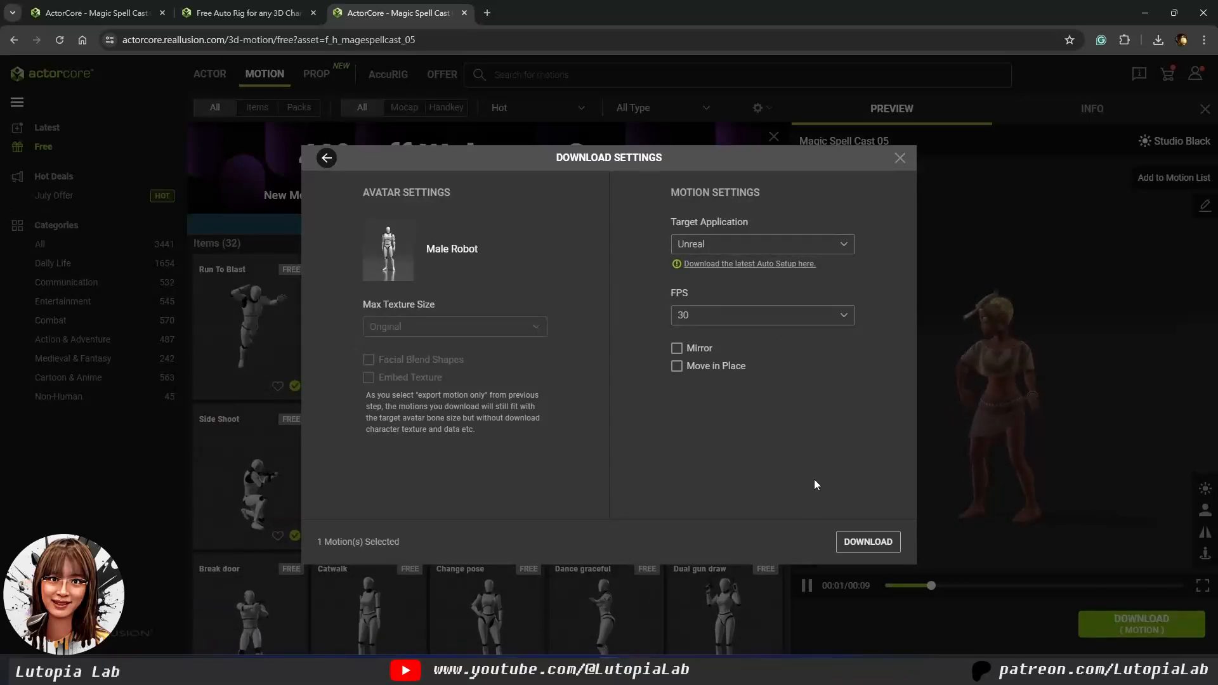
click(854, 542)
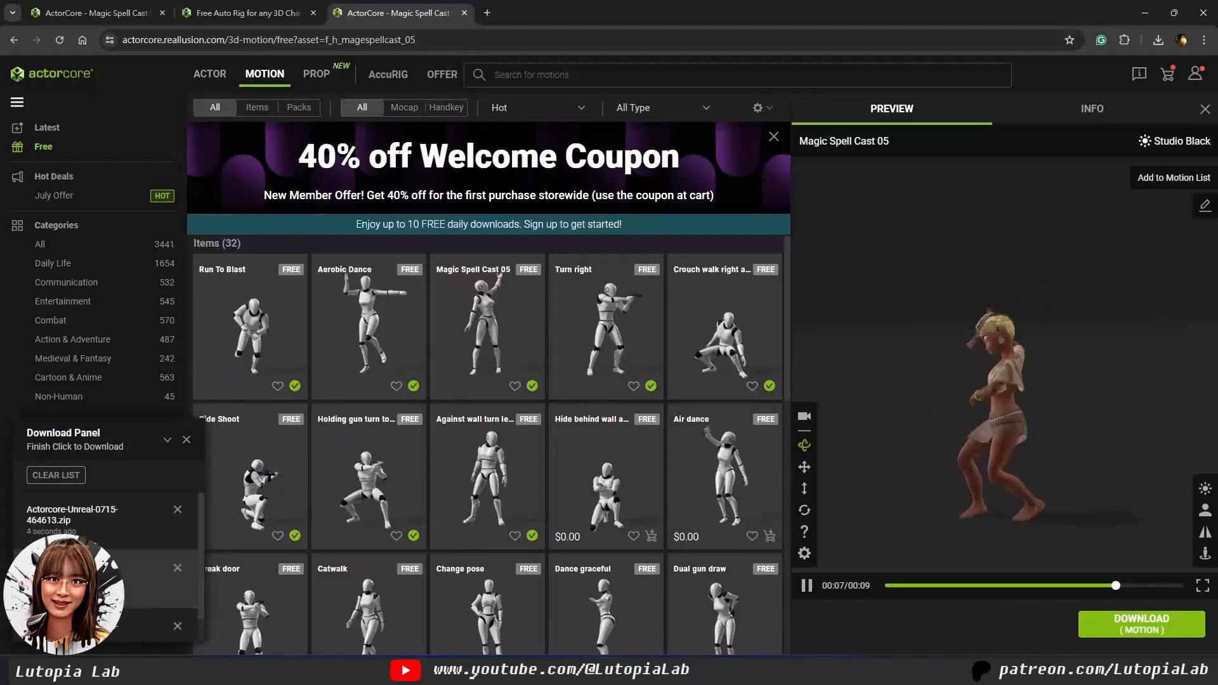
Step: Download the prepared file Actorcore-Unreal-0715-464613.zip and show it in the browser's download list
mouse_move(110, 530)
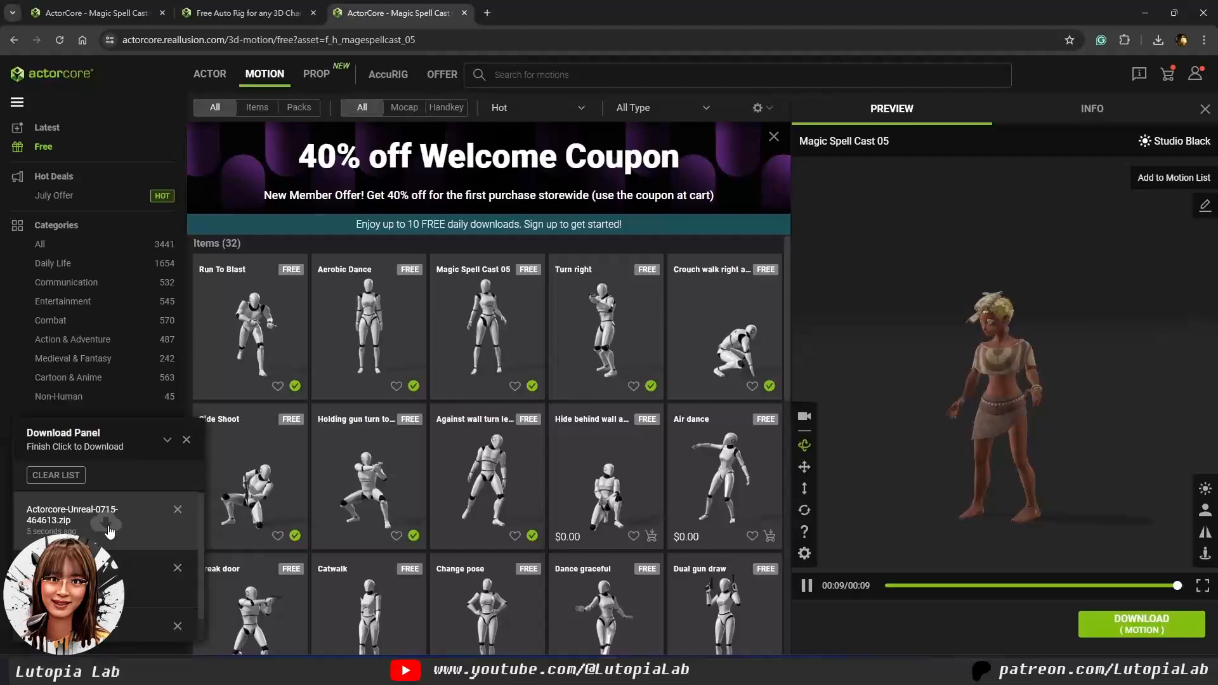
click(108, 527)
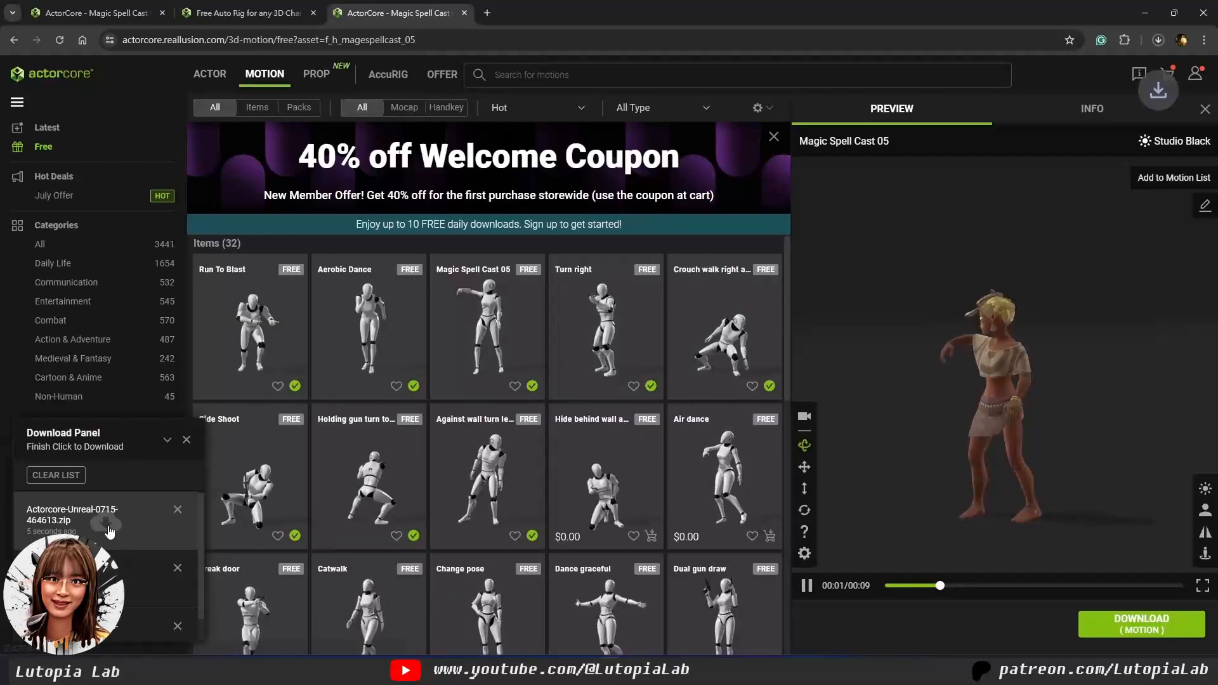
click(1159, 40)
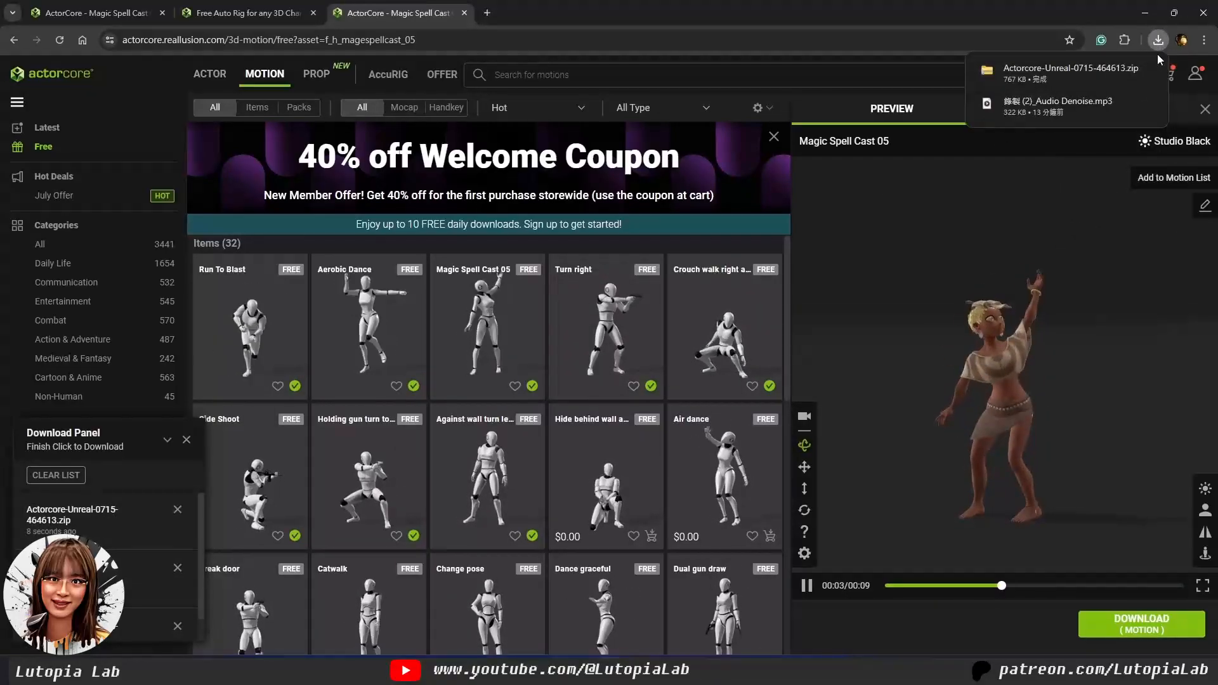
click(1125, 71)
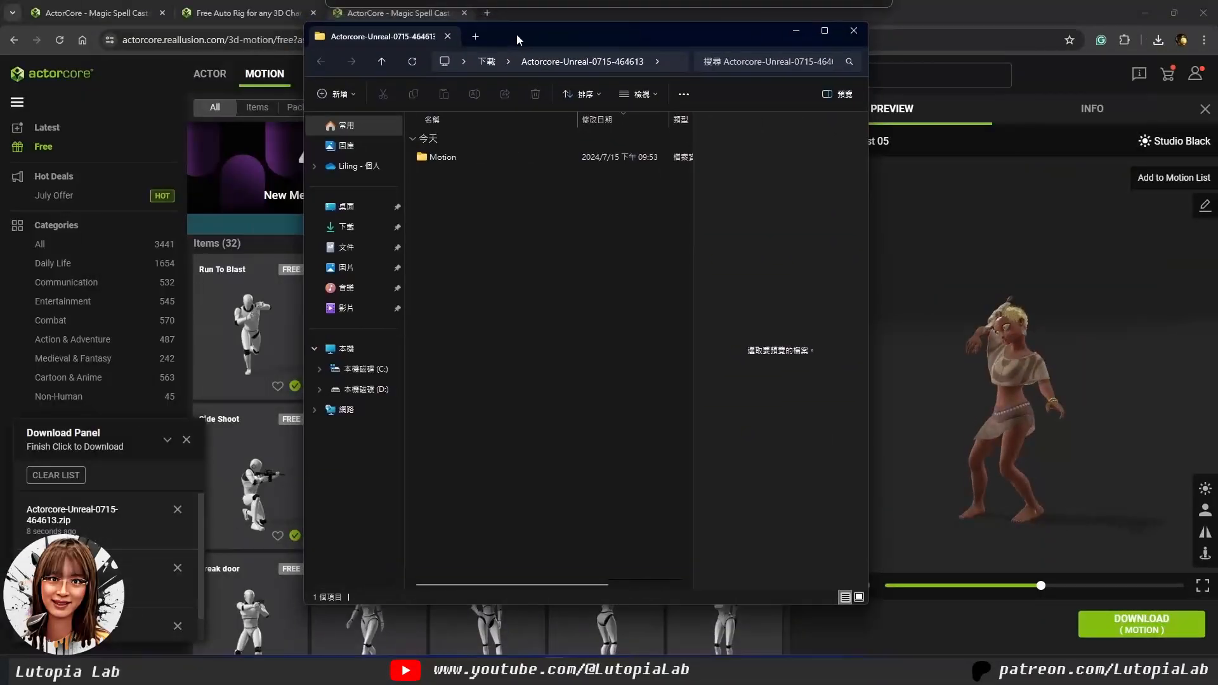
drag(516, 39, 518, 51)
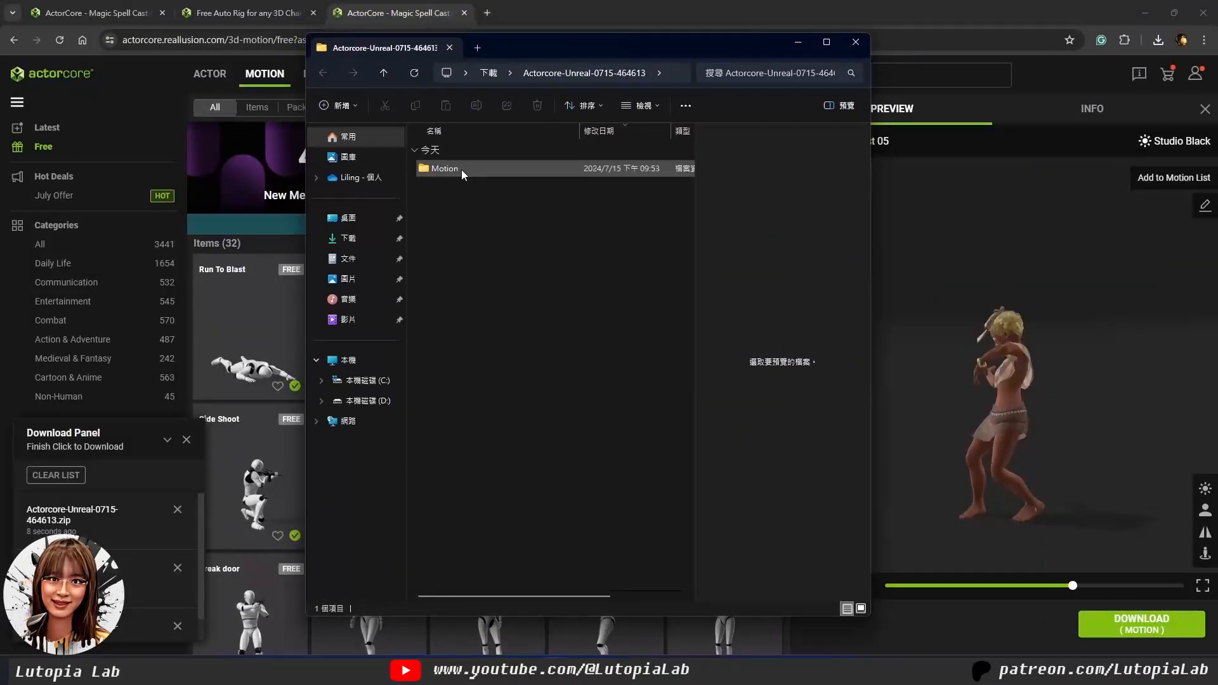
double_click(462, 169)
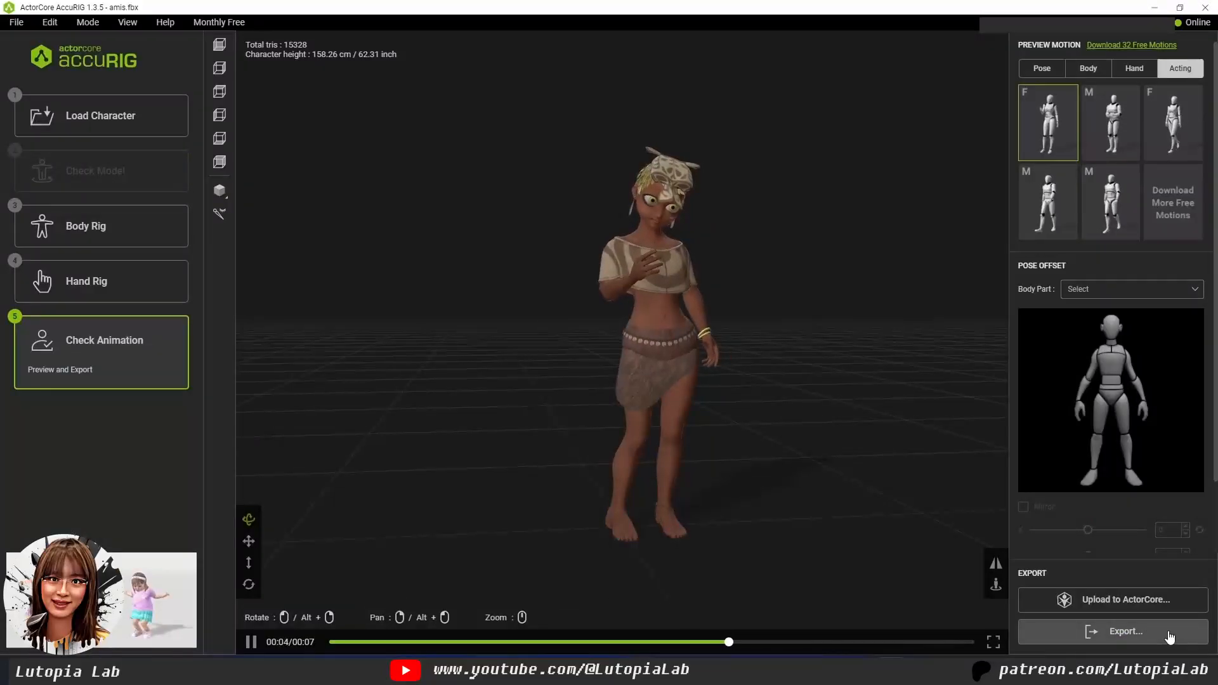
Step: Switch to AccuRIG and set up an FBX export of the rigged amis character with Unreal as the target application
click(1160, 642)
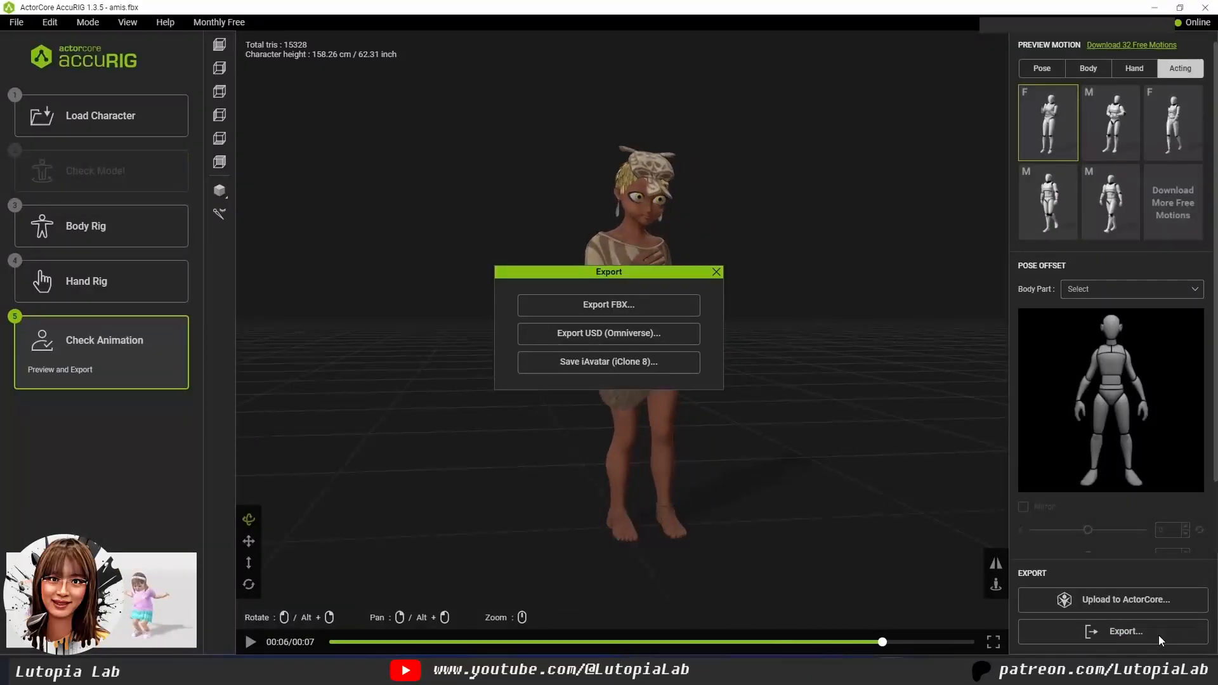
click(662, 306)
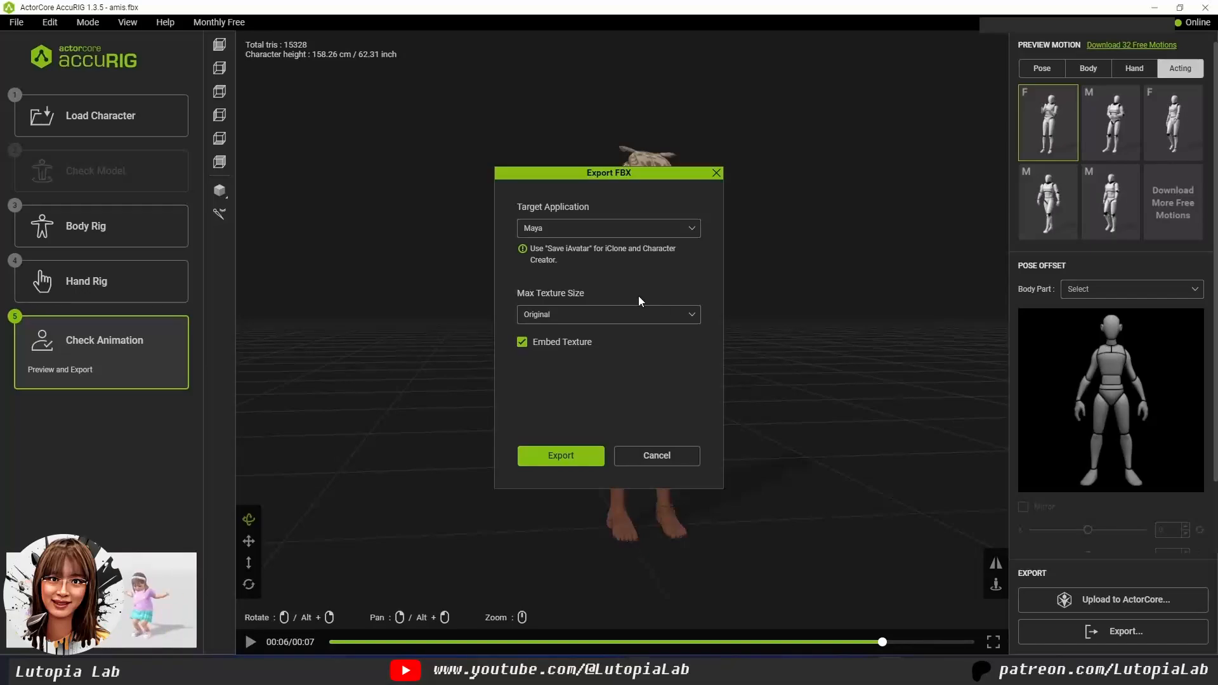
click(576, 230)
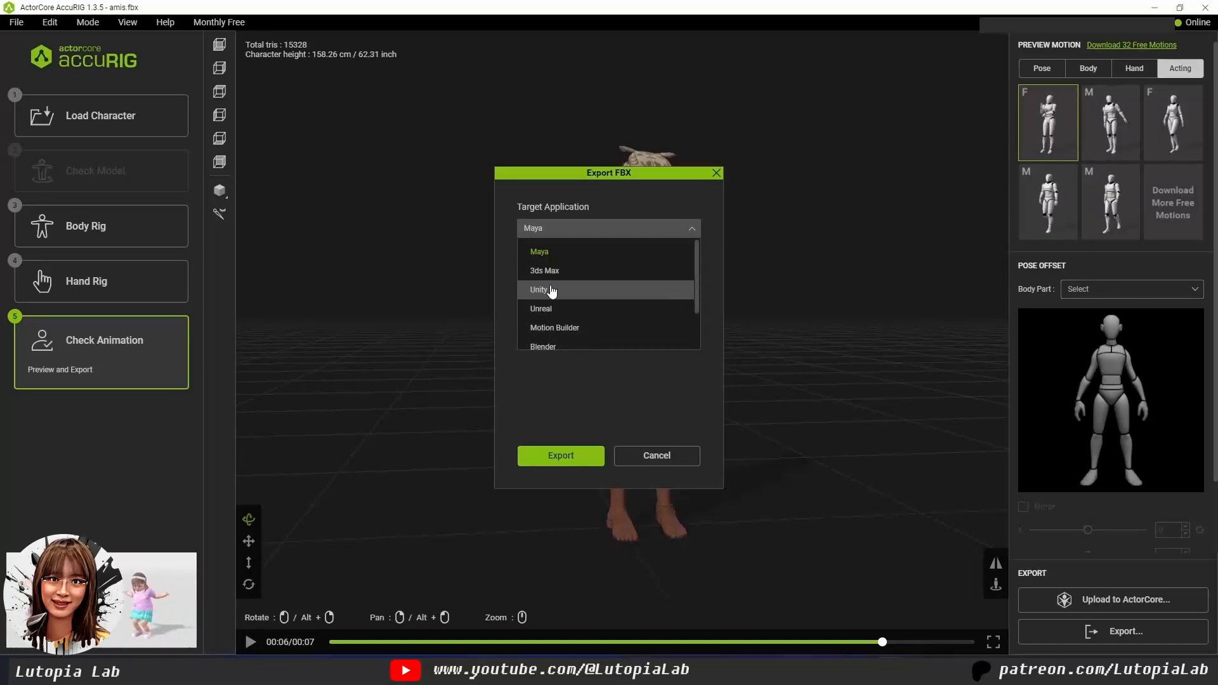
click(554, 310)
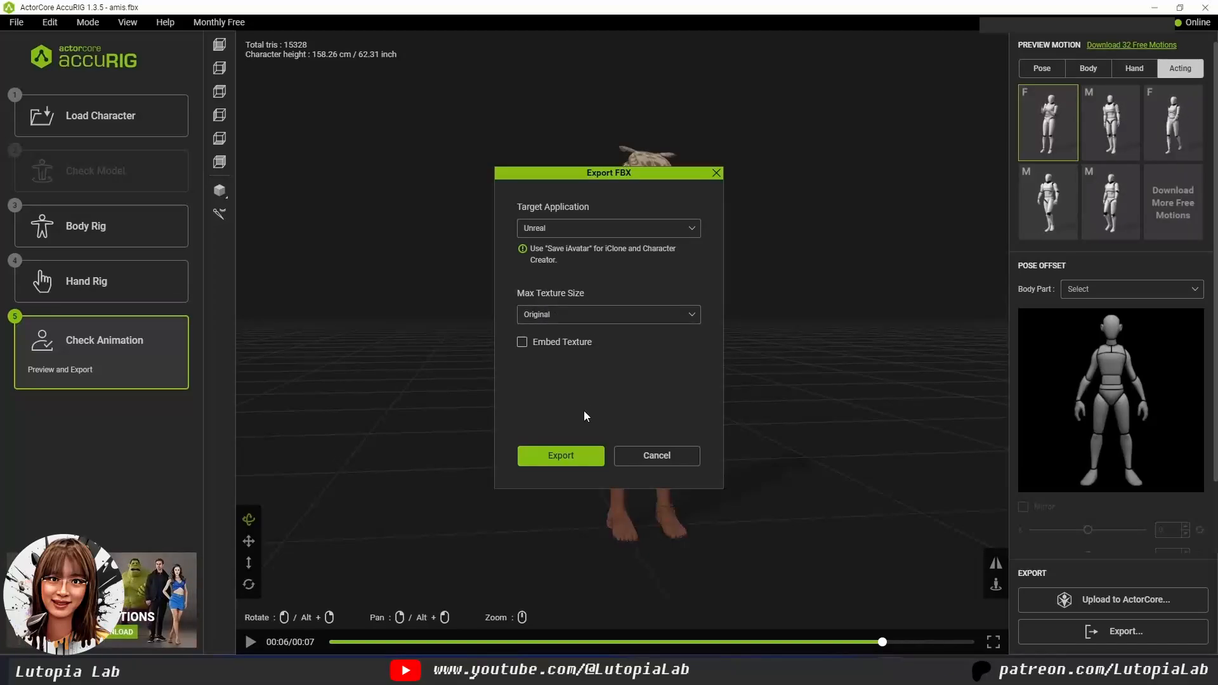
Step: Export the character to the Amis folder as an FBX file named amis_Accurig
click(568, 456)
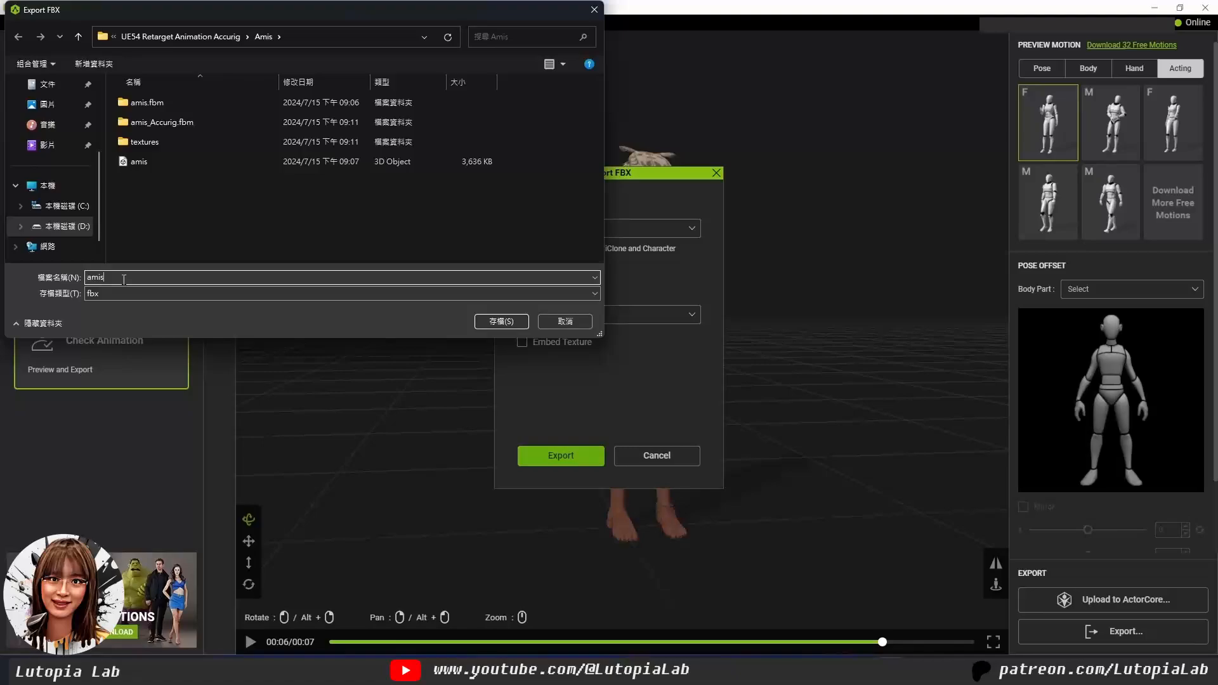
text(_Acu)
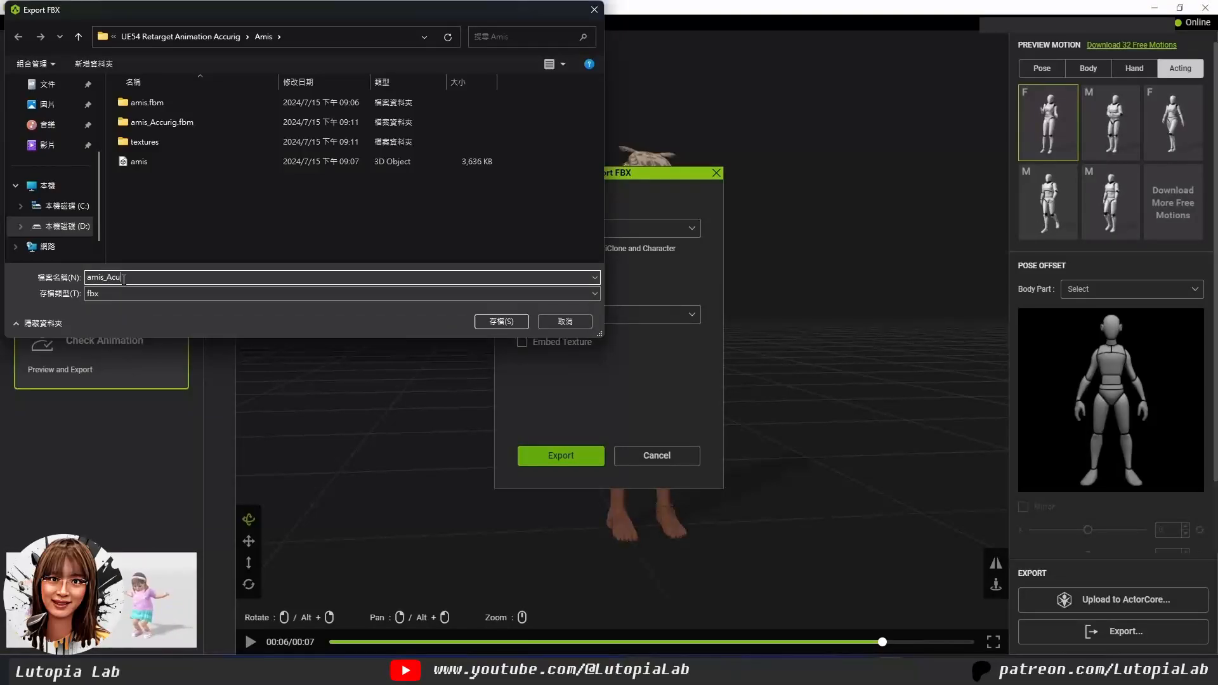
key(BackSpace)
key(BackSpace)
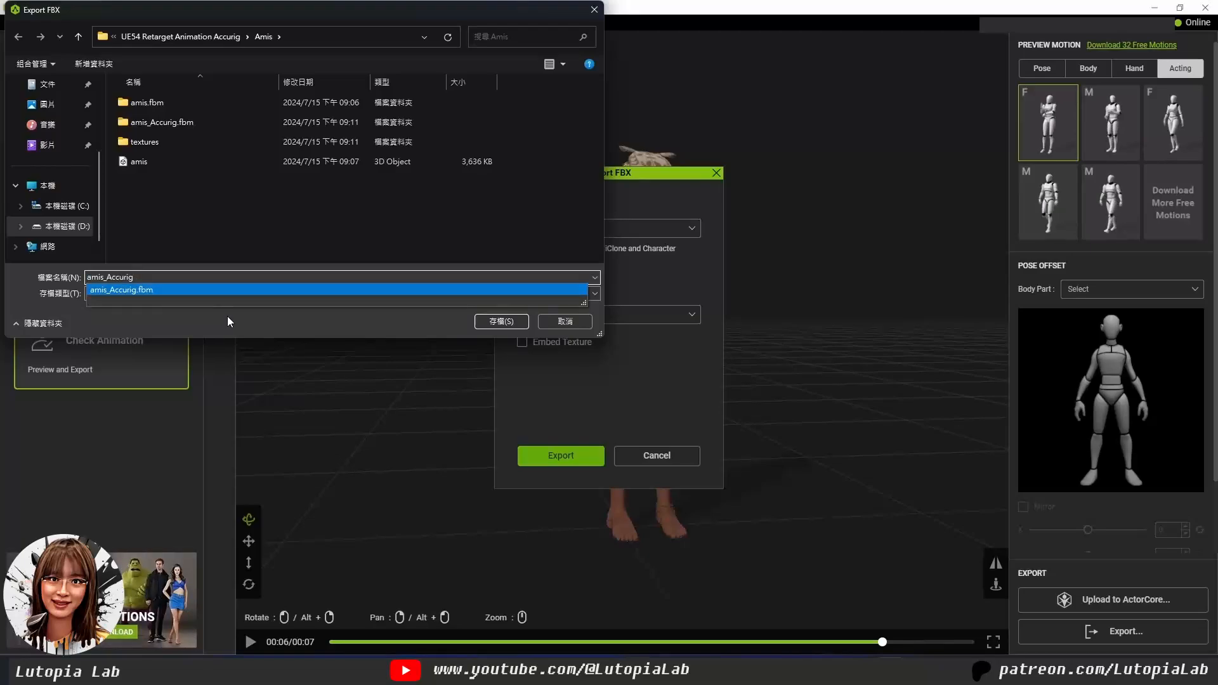
click(495, 321)
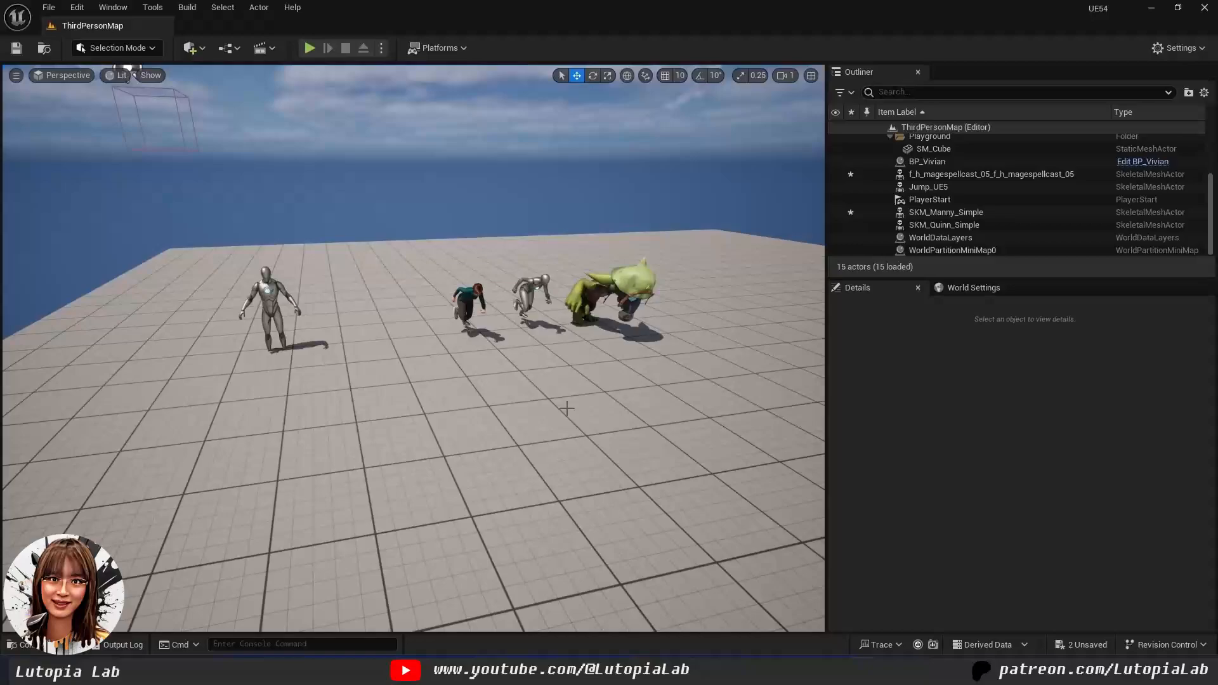
Step: Switch to Unreal Engine, create a folder named Amis in the project's Content folder, and open it
key(ctrl+space)
right_click(820, 511)
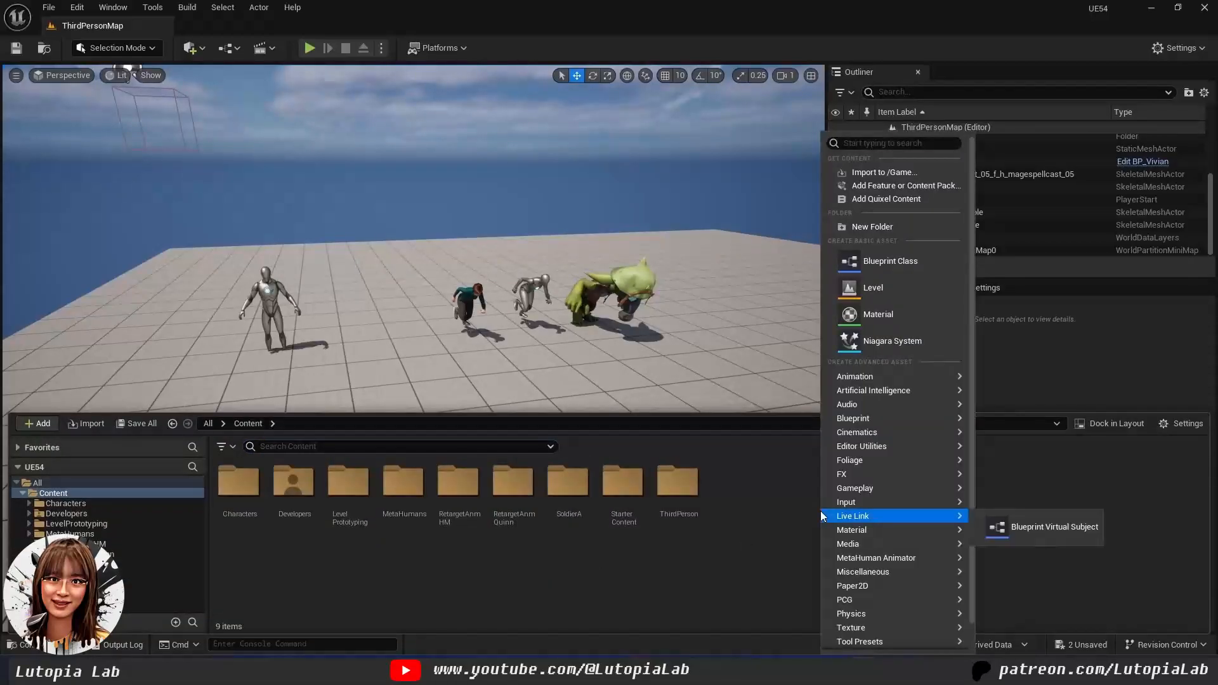
click(877, 227)
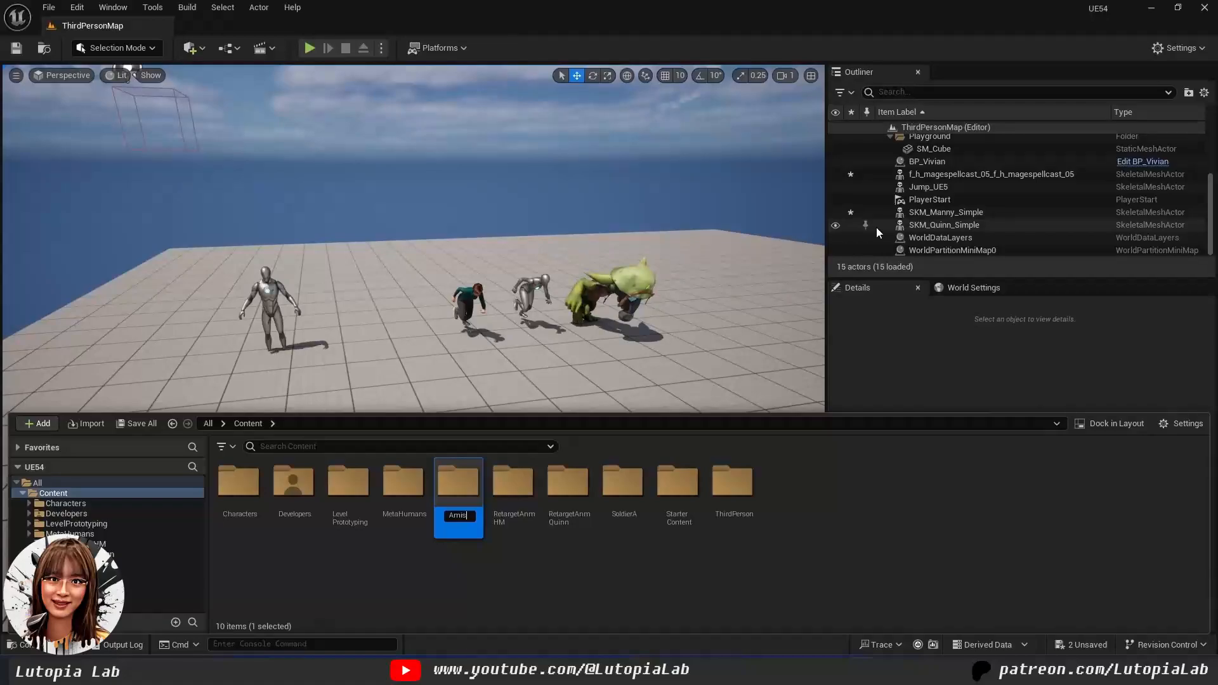
key(Return)
key(Return)
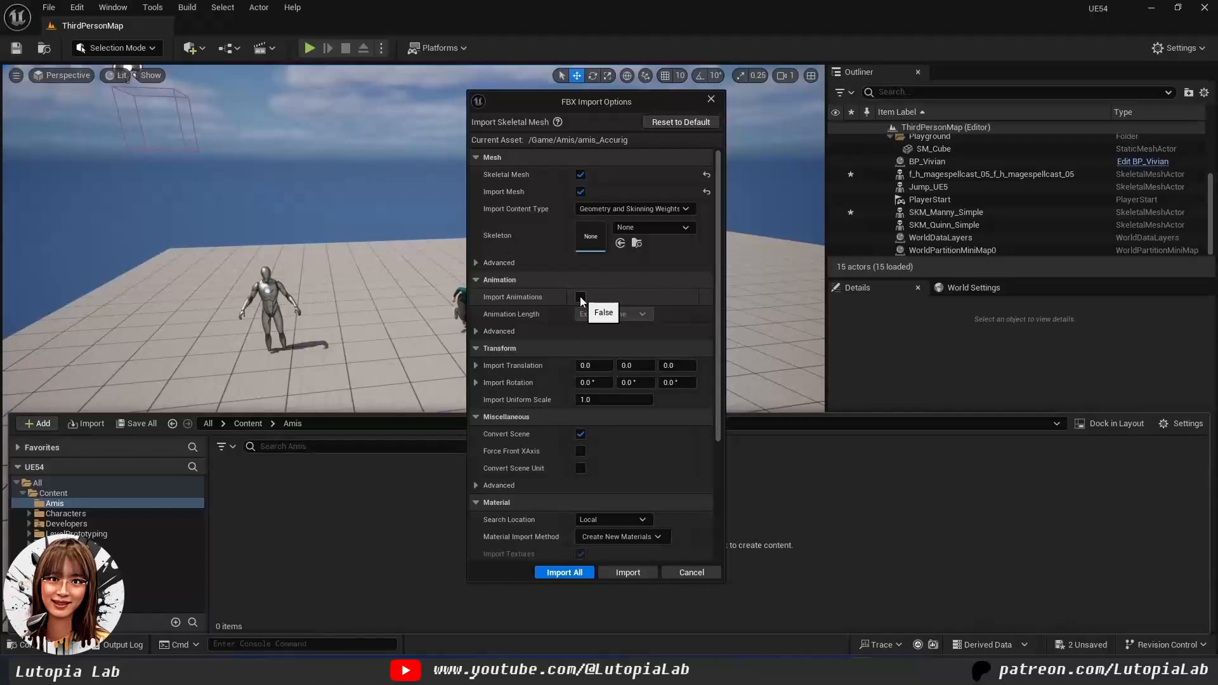
Step: Import amis_Accurig into the Amis folder as a skeletal mesh without animations, and reposition the Content Browser window
click(578, 575)
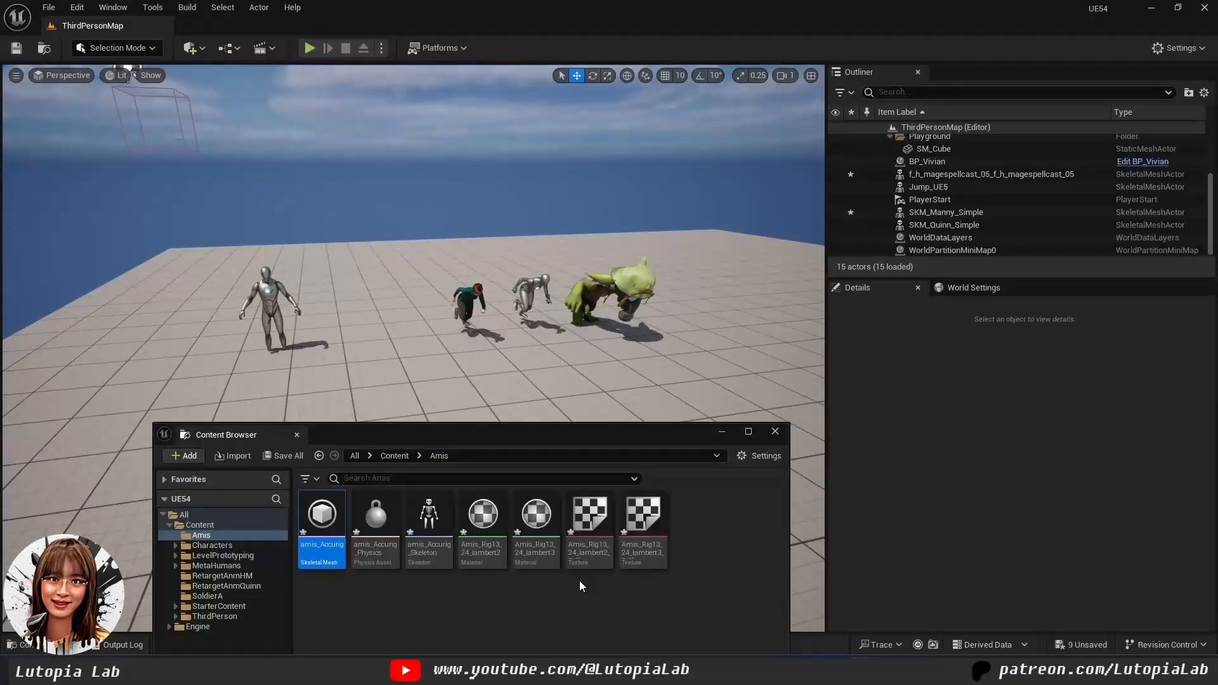
drag(569, 436, 639, 330)
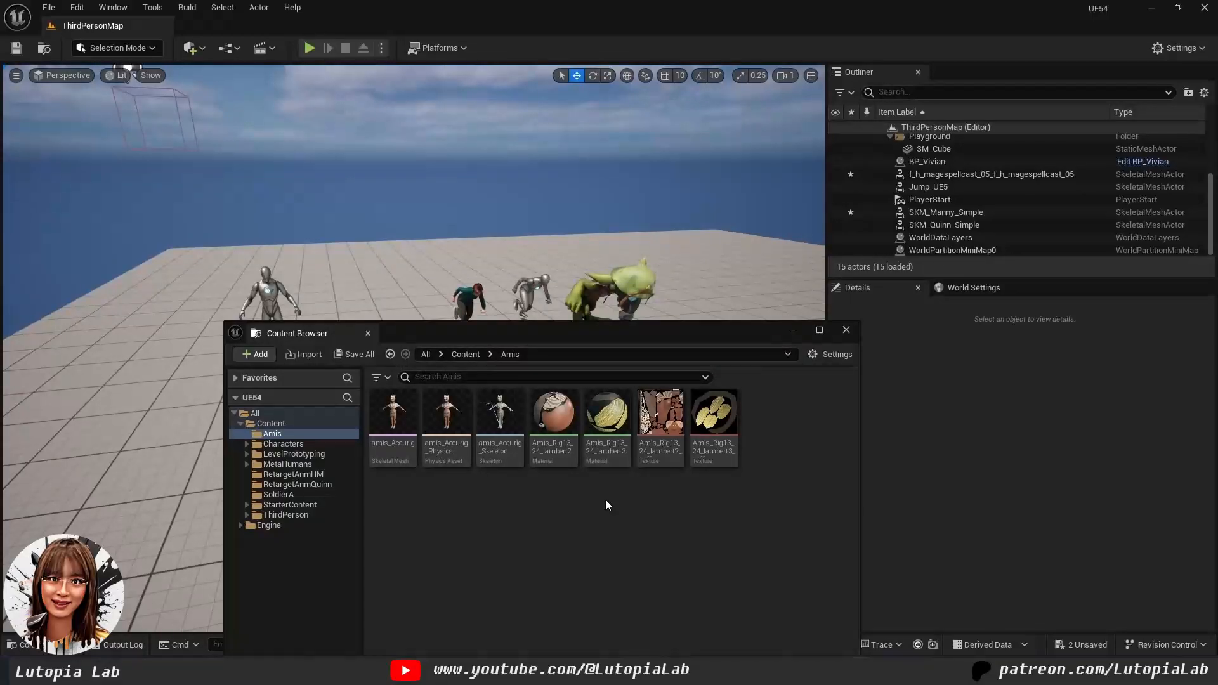
drag(563, 345, 528, 327)
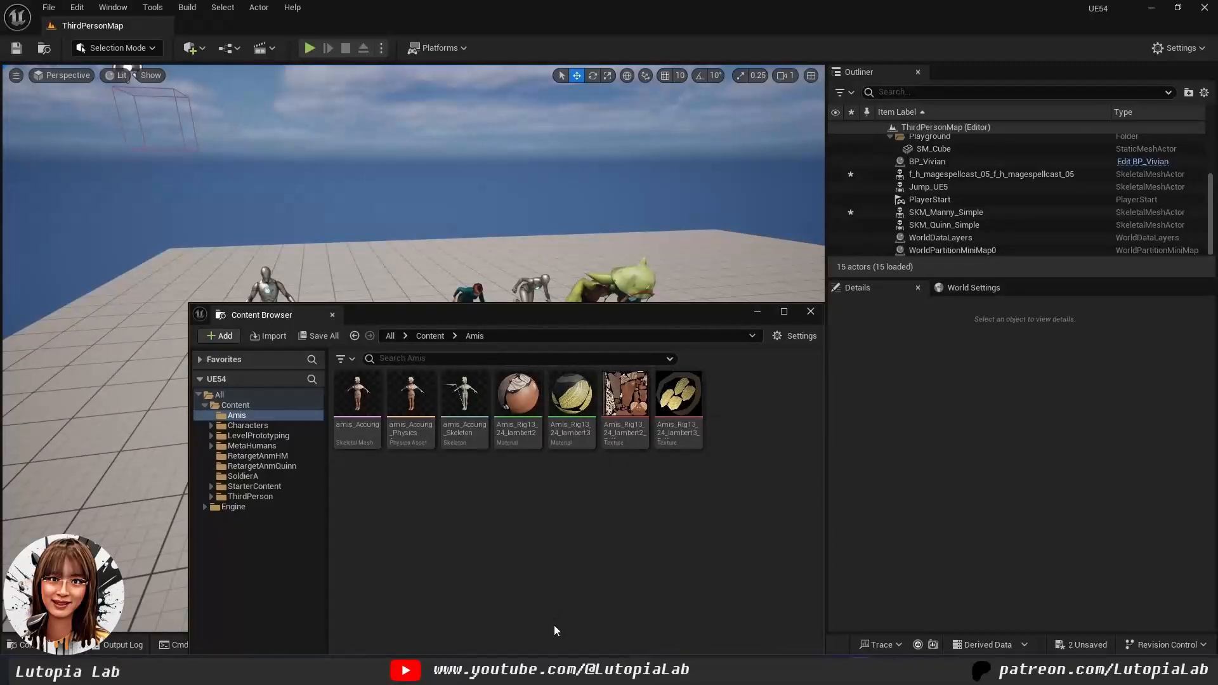
Step: Import the f_h_magespellcast_05 motion from the downloaded Motion folder into Amis, using the amis_Accurig skeleton
mouse_move(555, 672)
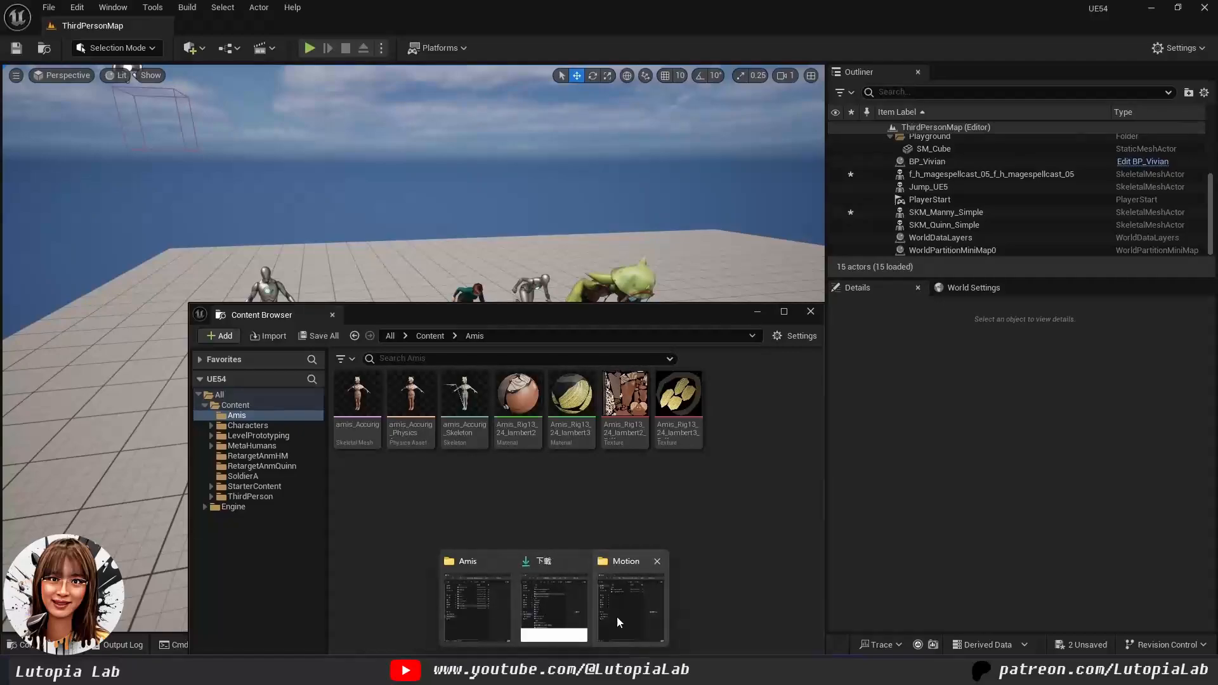
click(617, 617)
drag(556, 48, 907, 55)
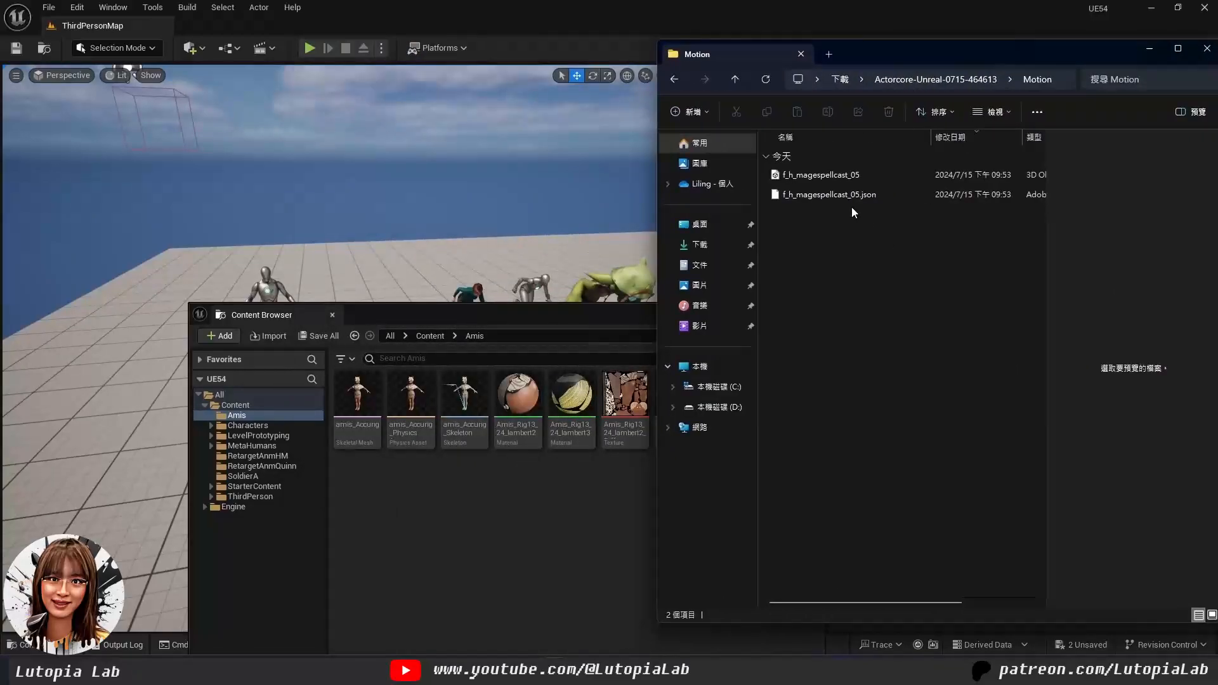
drag(819, 175, 501, 485)
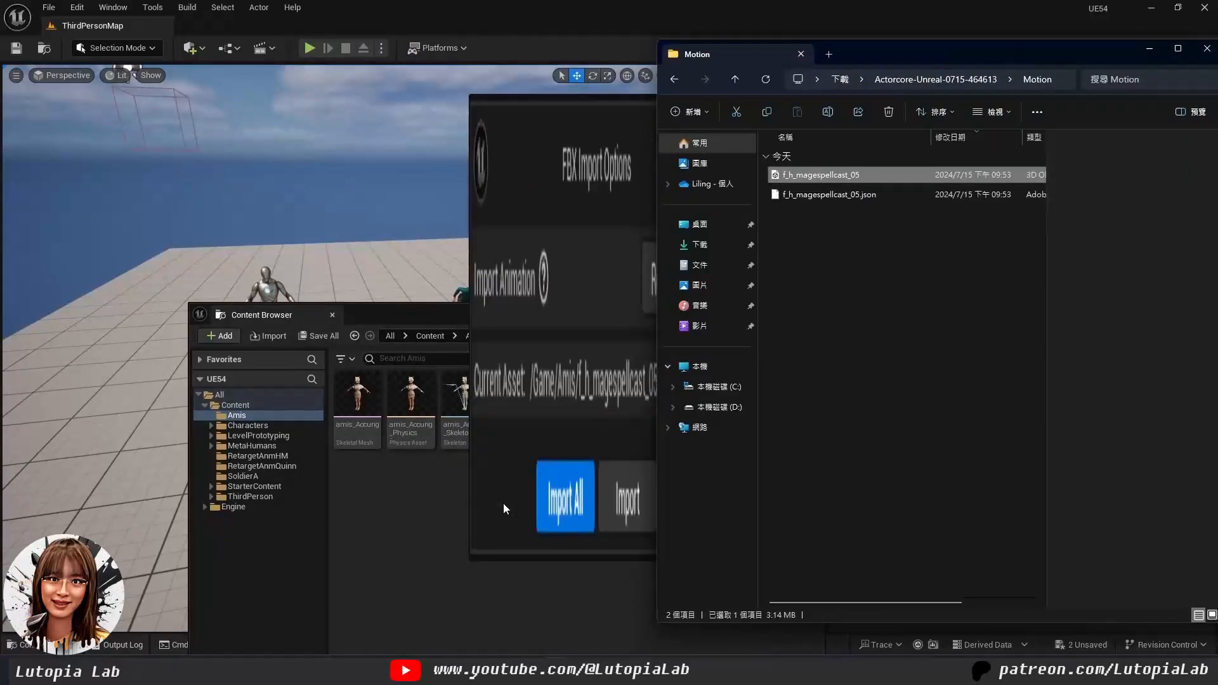
click(578, 101)
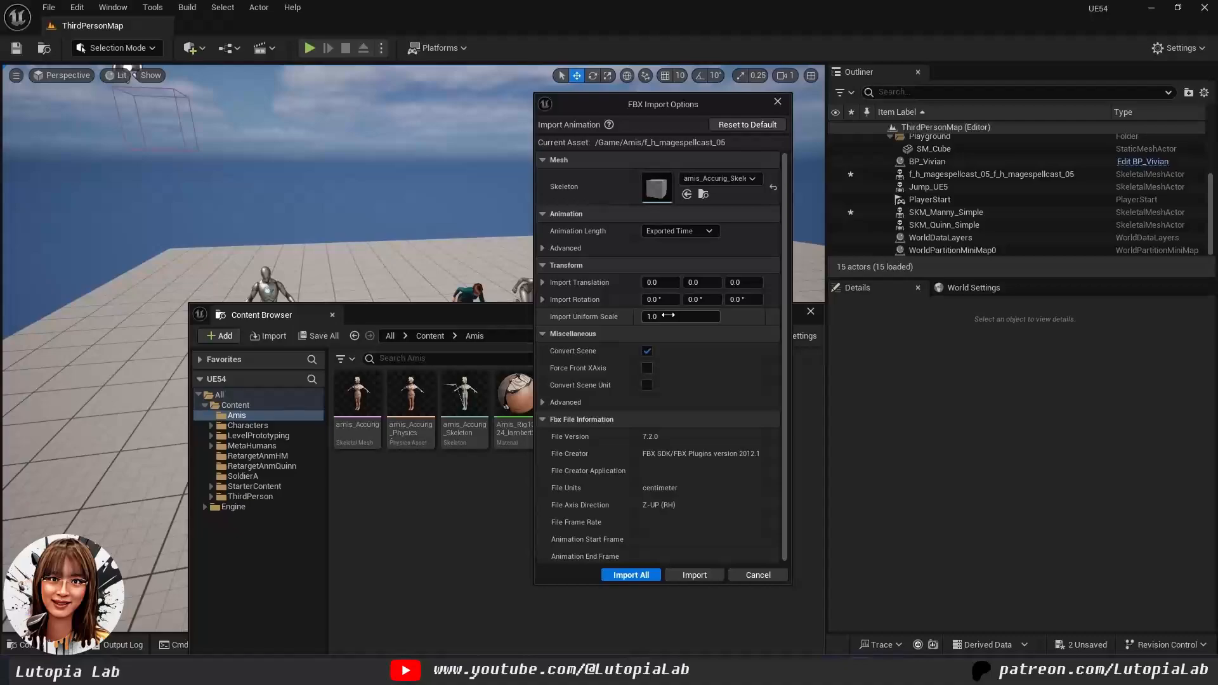
click(634, 576)
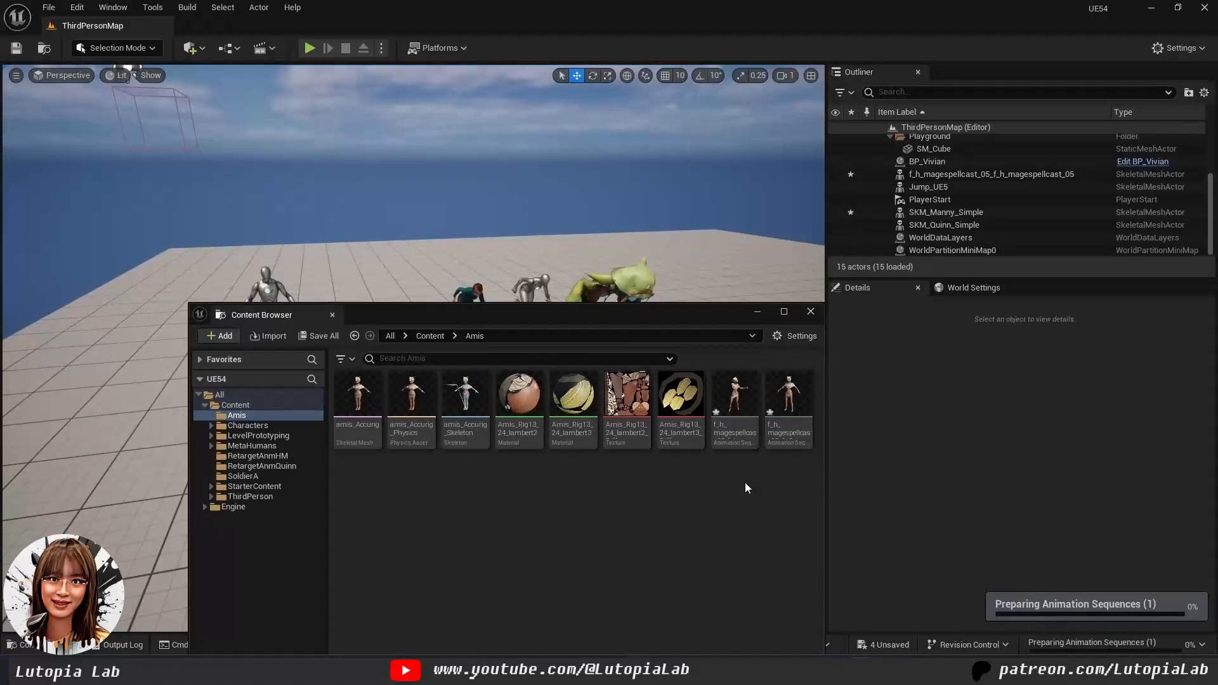
Step: Preview the imported f_h_magespellcast_05 spell-cast animation on the character, close the preview, and save all assets
double_click(736, 423)
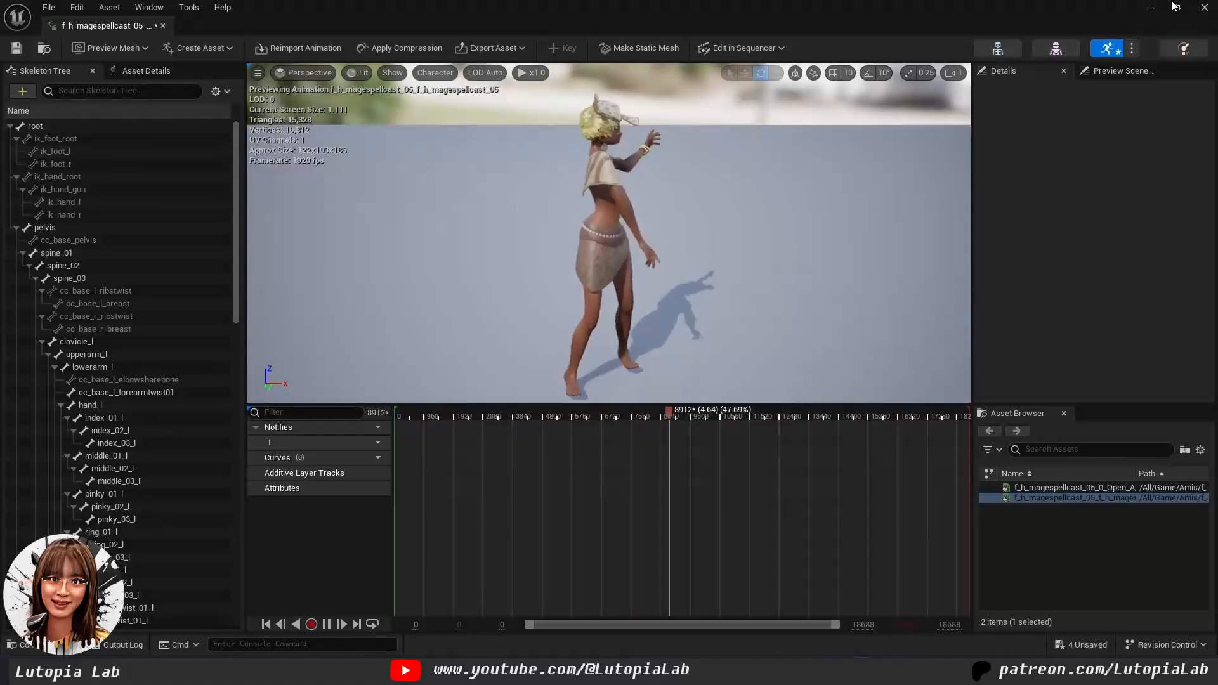
click(1205, 7)
click(699, 540)
key(ctrl+shift+s)
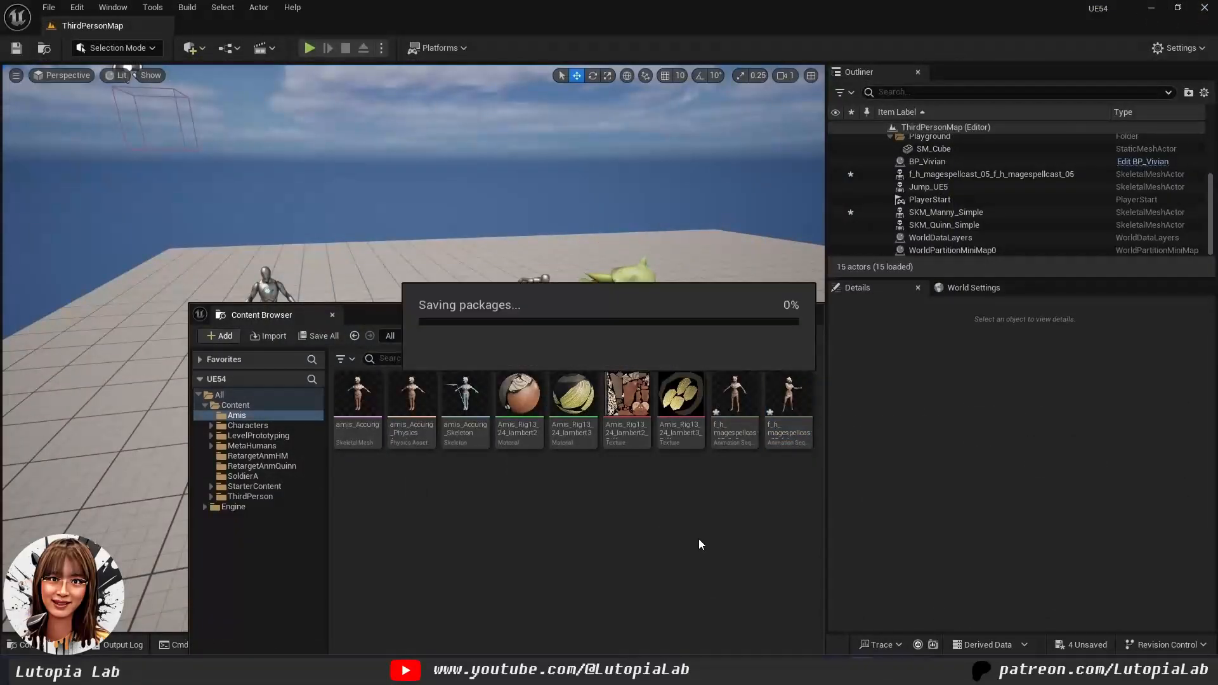
Step: Check the f_h_magespellcast_05_0_Open_A_UE4 animation in a preview and delete it from the Amis folder
double_click(749, 419)
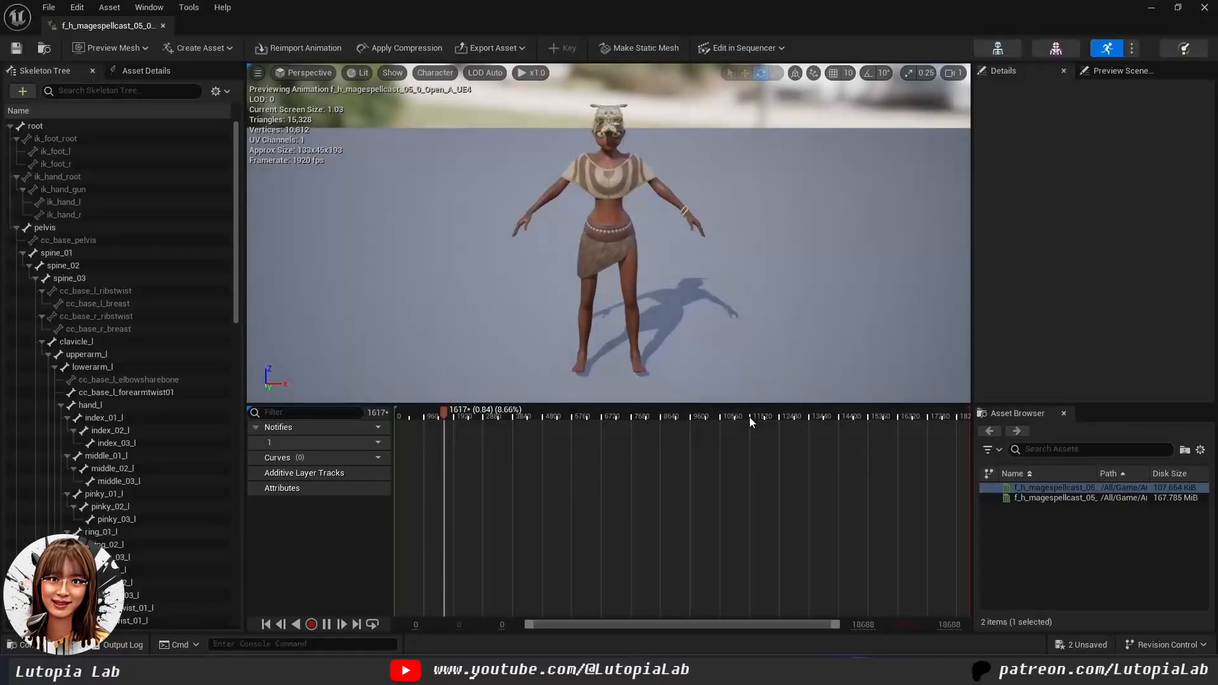
click(1205, 8)
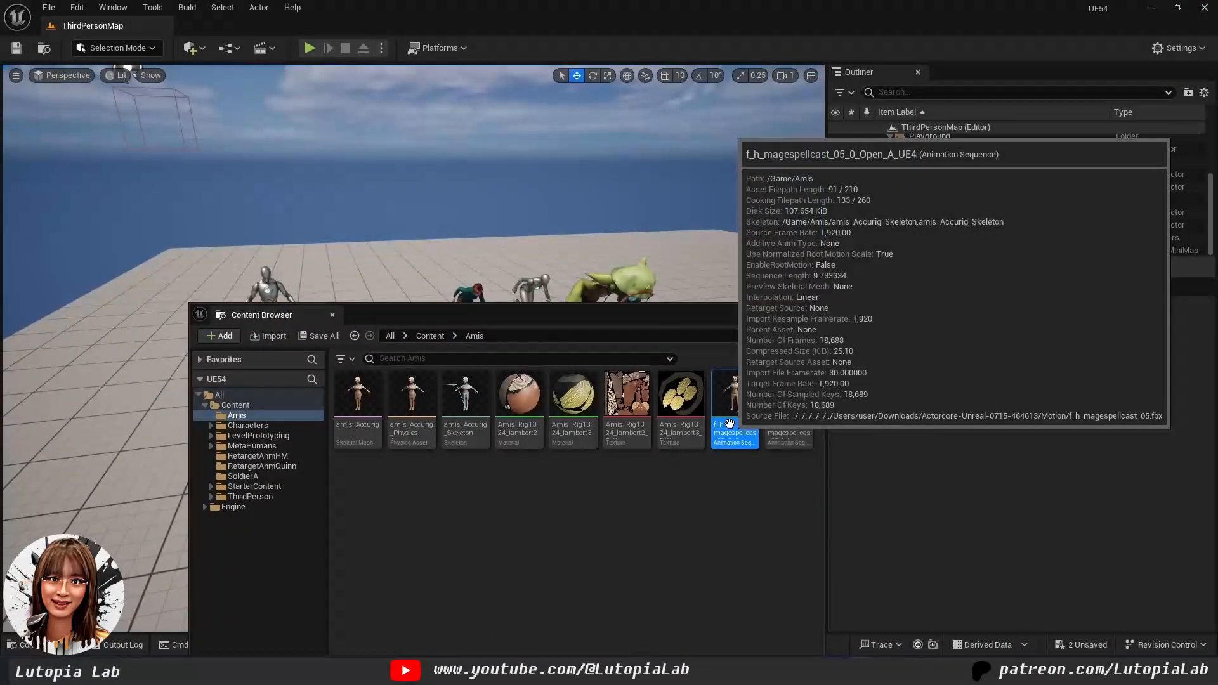
key(Delete)
click(568, 542)
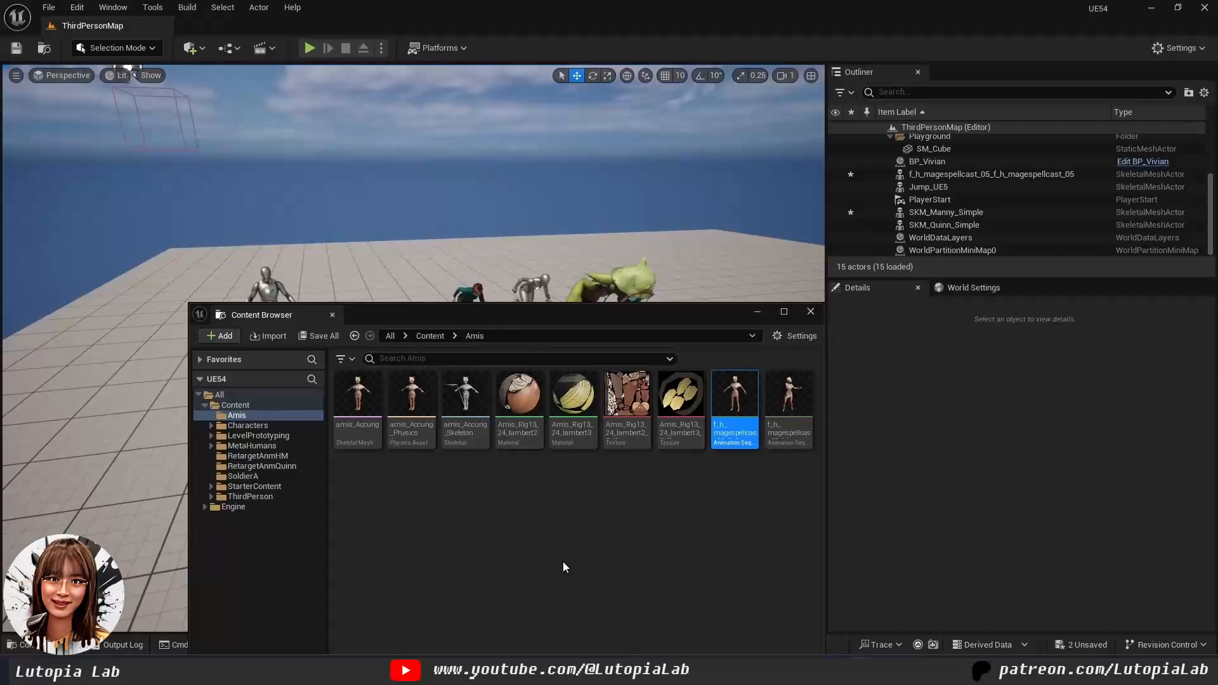
drag(452, 304, 570, 325)
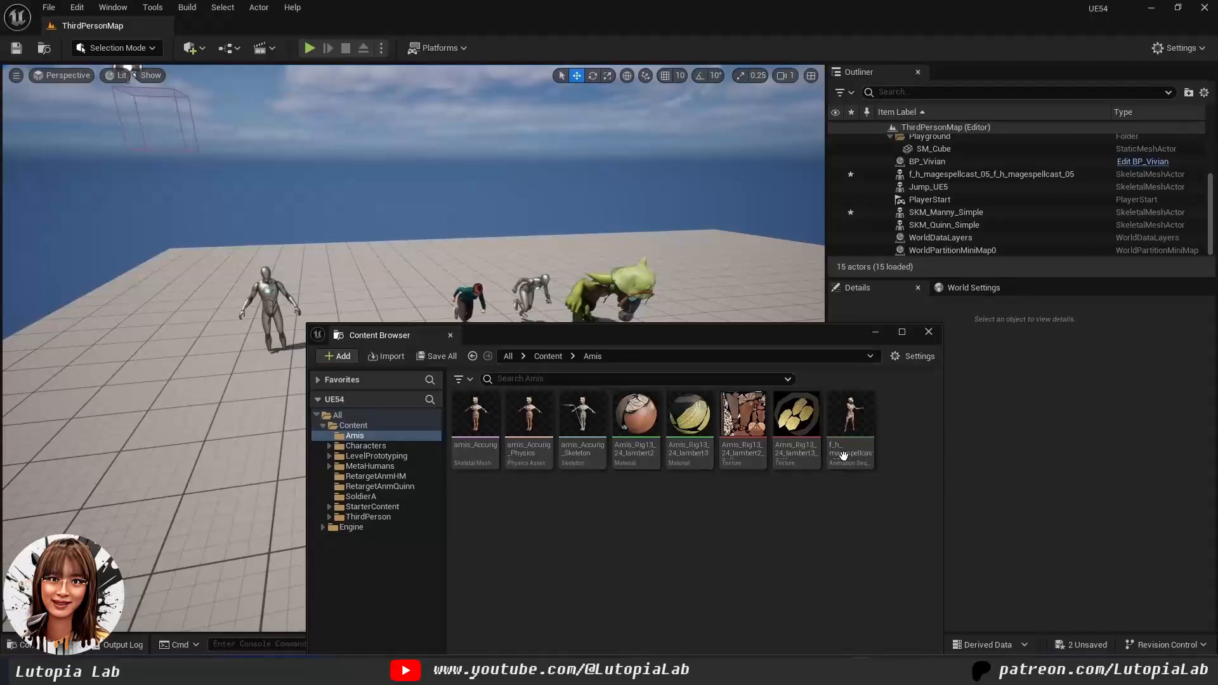
Step: Start retargeting the f_h_magespellcast_05 animation in the Amis folder from amis_Accurig to the SKM_Manny_Simple skeletal mesh
mouse_move(858, 440)
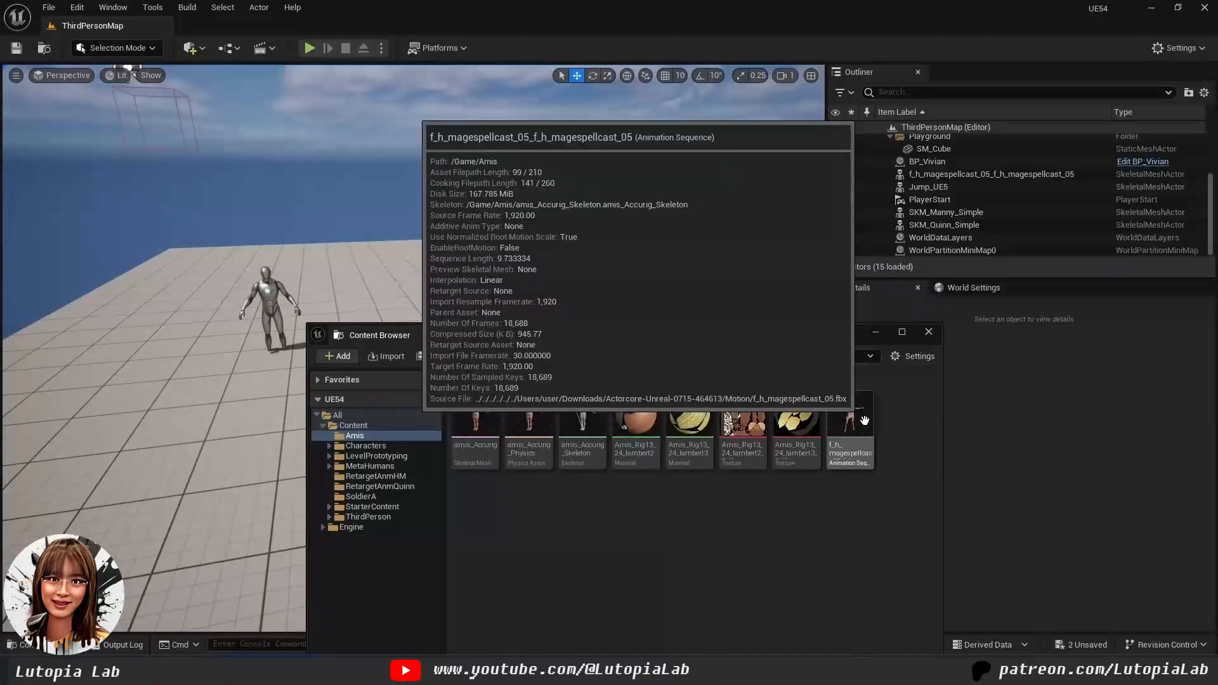
right_click(865, 424)
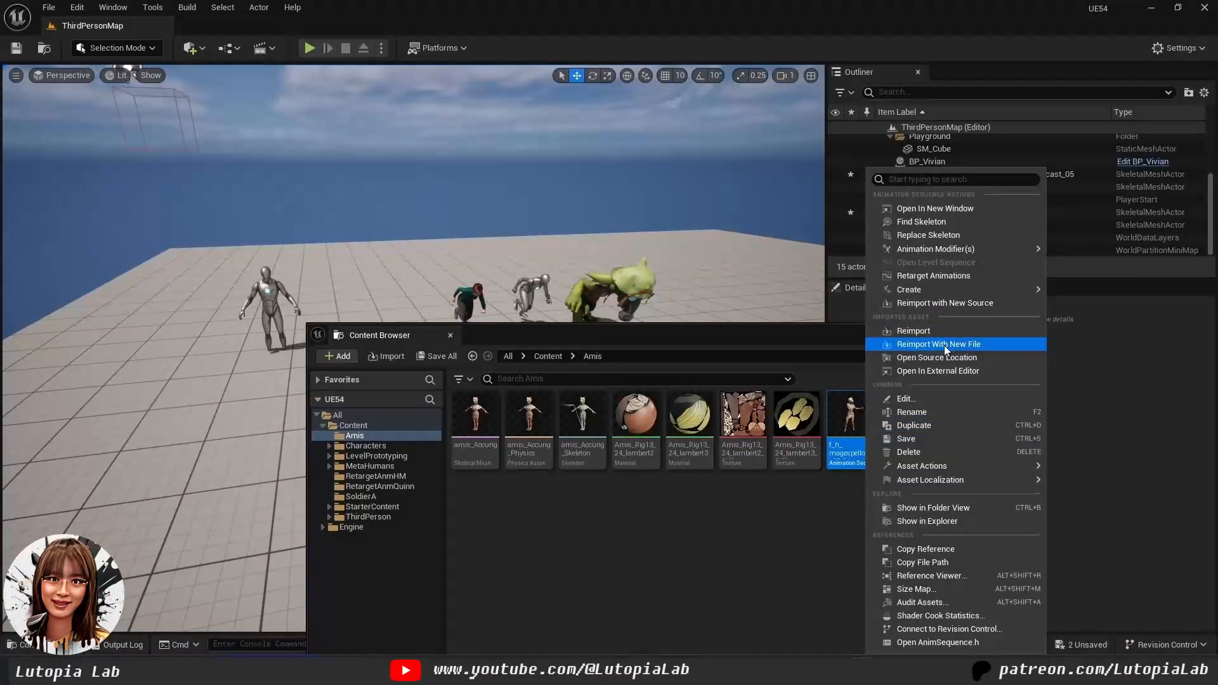
click(951, 277)
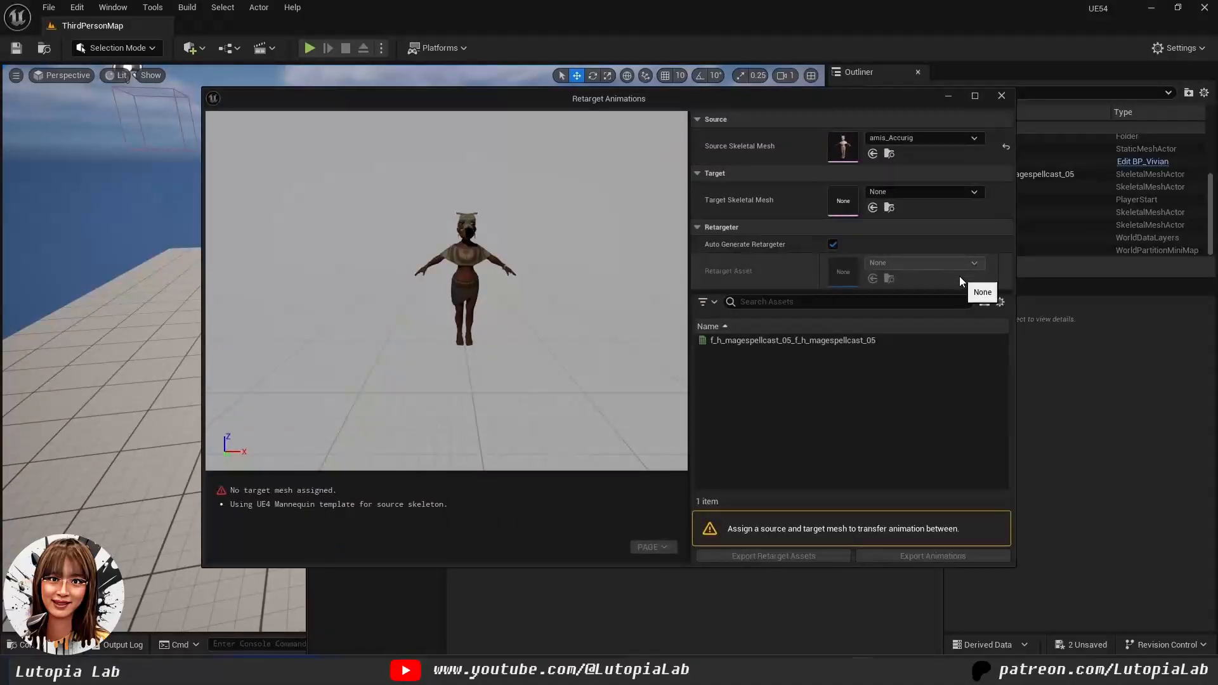
click(927, 192)
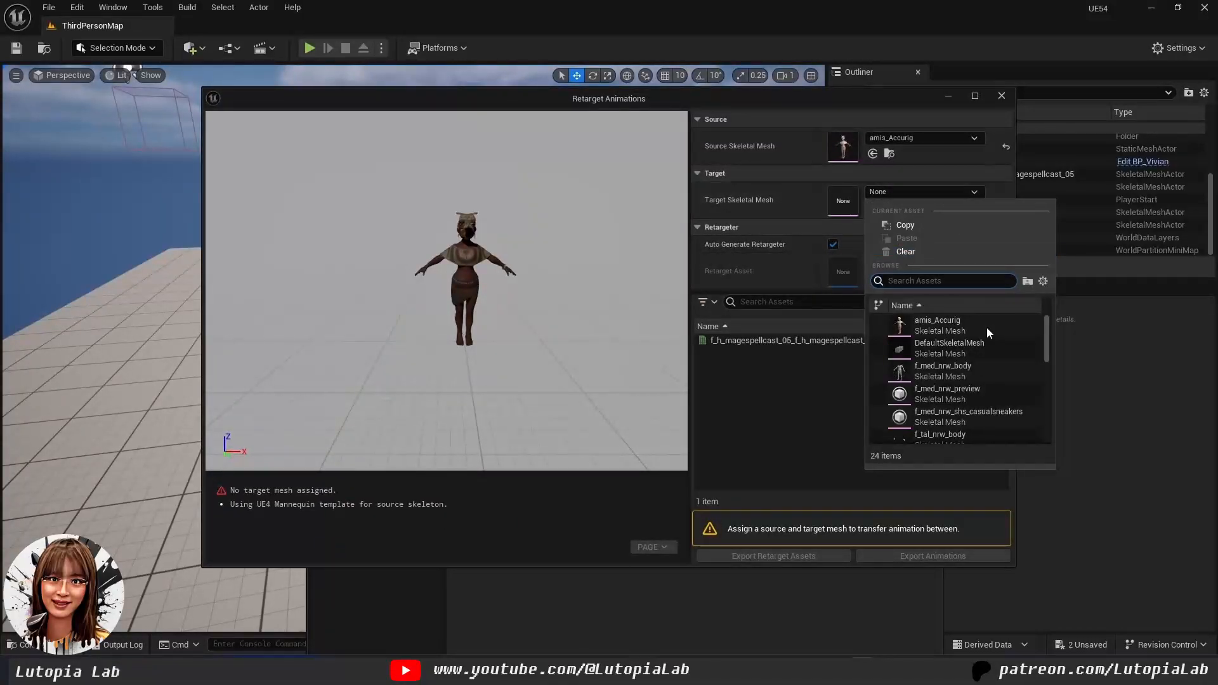
scroll(988, 368, down, 3)
scroll(999, 410, down, 3)
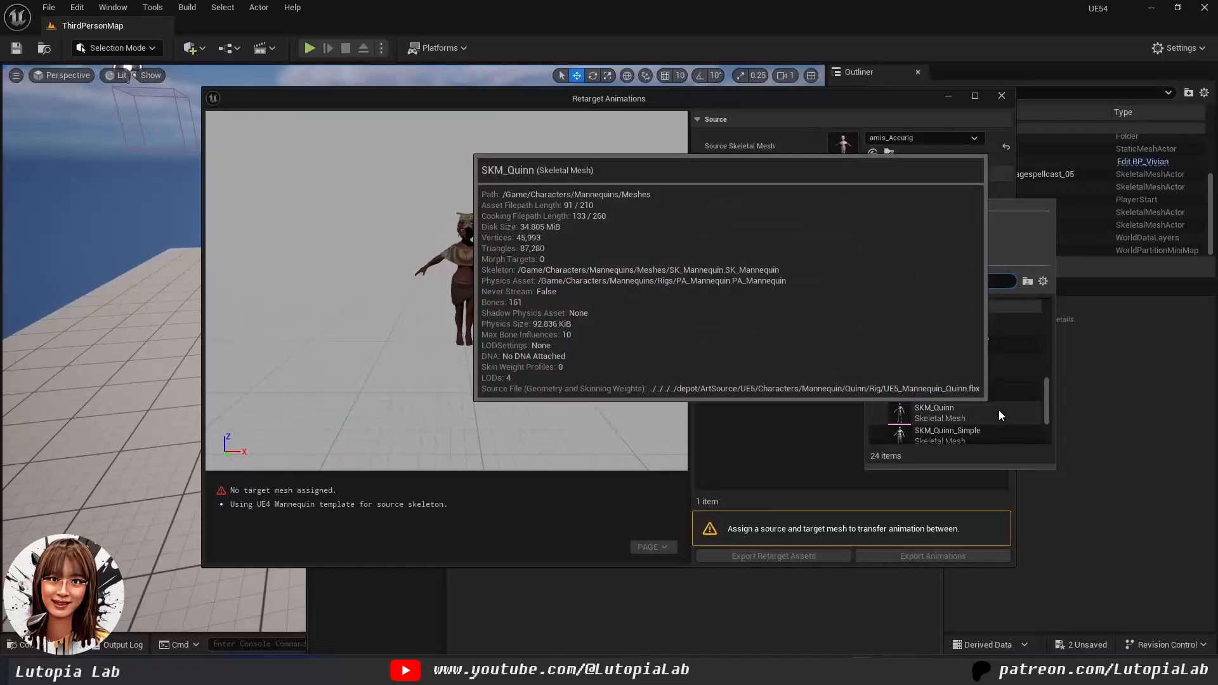
scroll(1002, 394, down, 2)
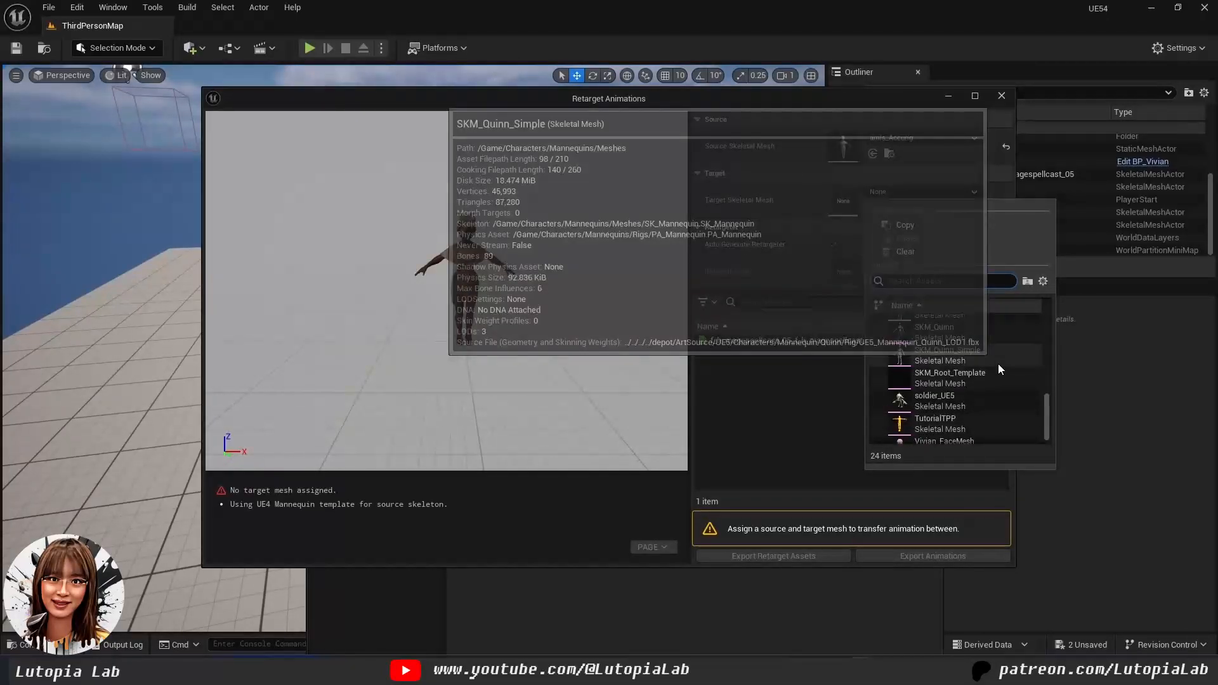
drag(1048, 420, 1049, 405)
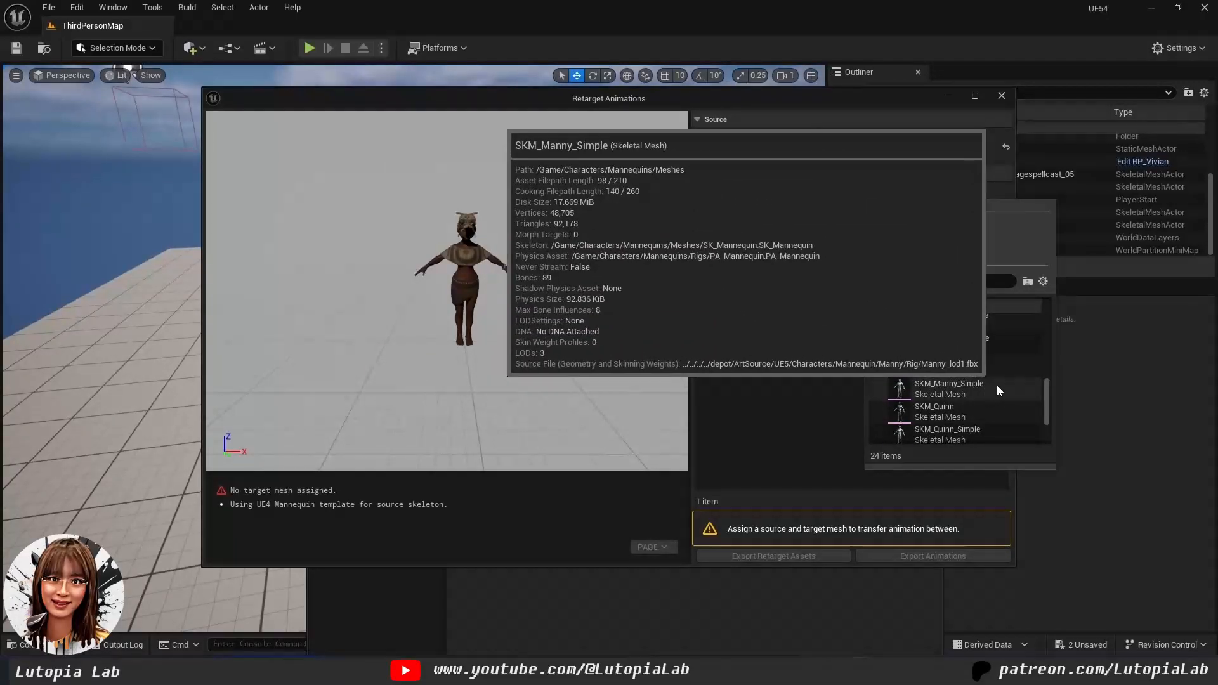
click(998, 386)
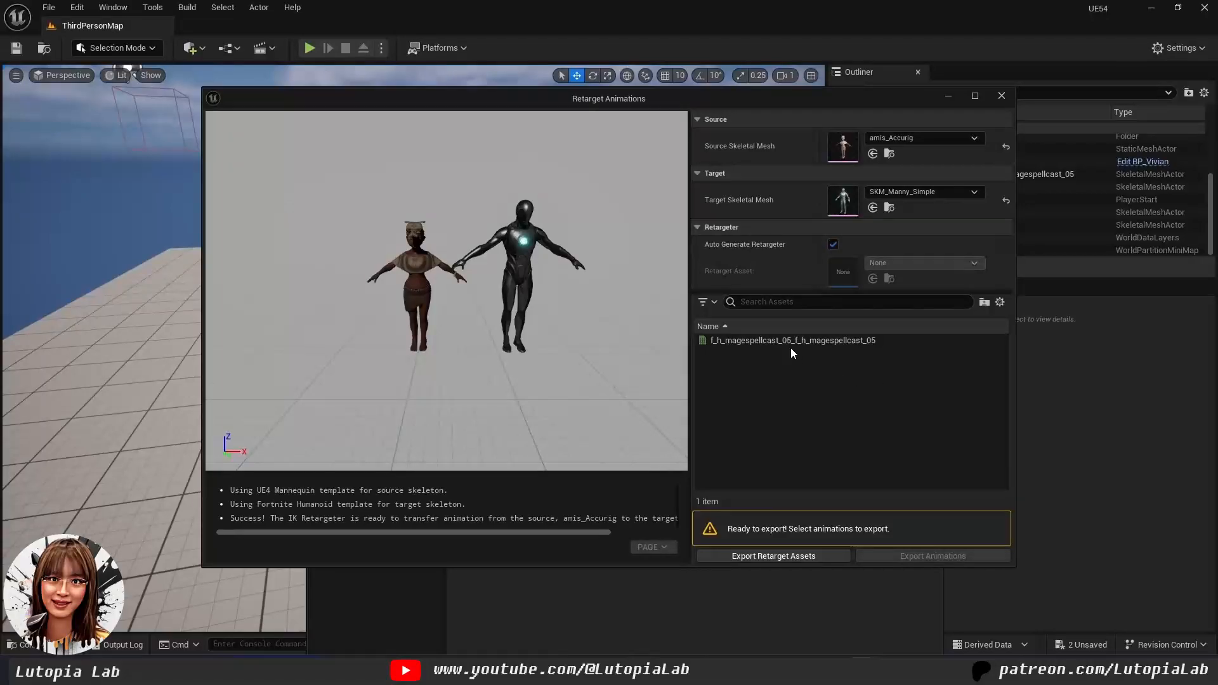
Step: Select the f_h_magespellcast_05 animation for retargeting and preview it on the source and target characters from several angles
click(791, 341)
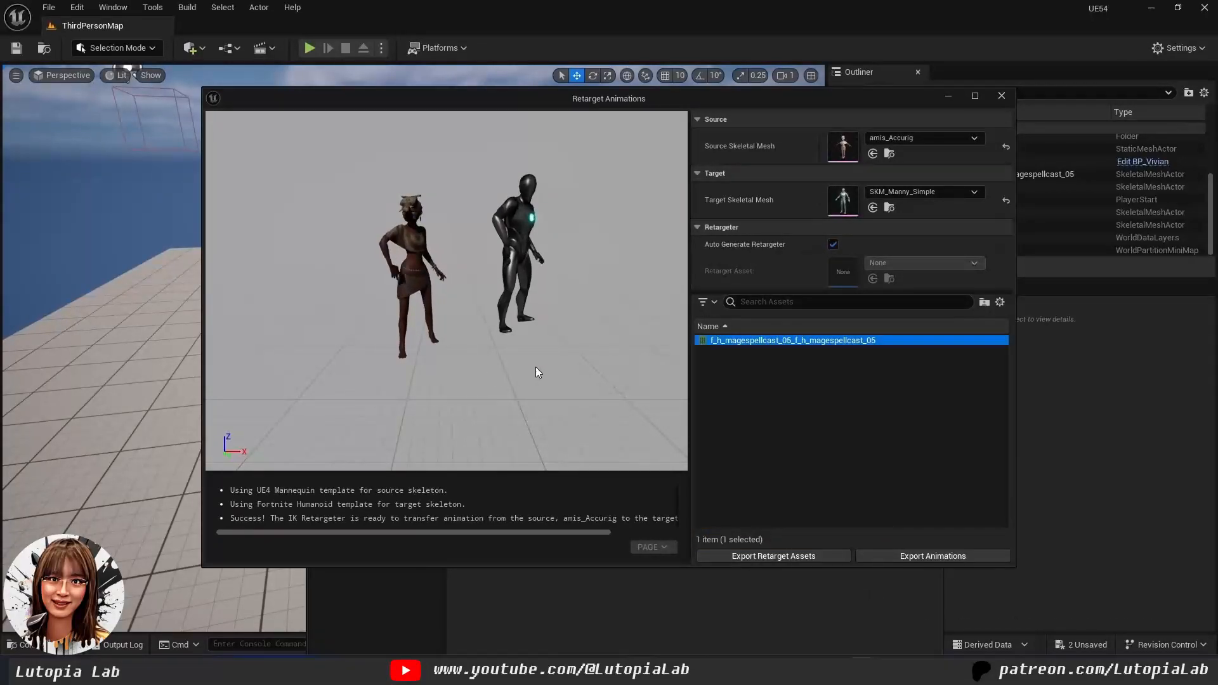
drag(535, 368, 519, 368)
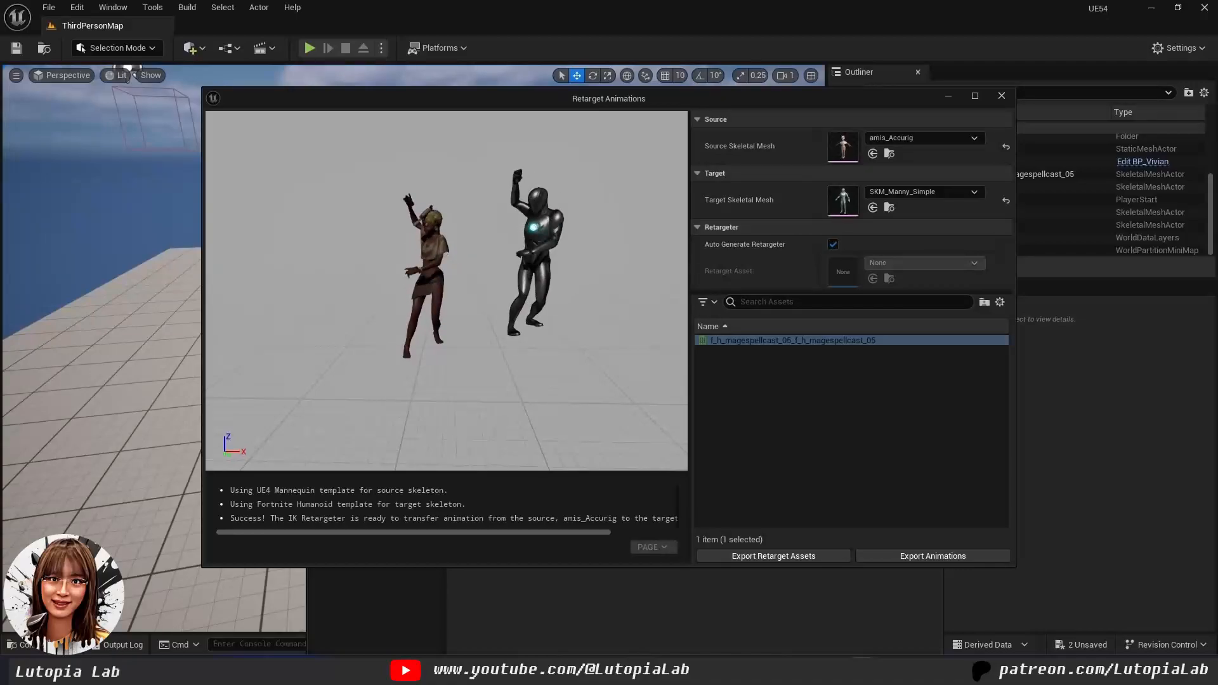
right_drag(519, 368, 528, 367)
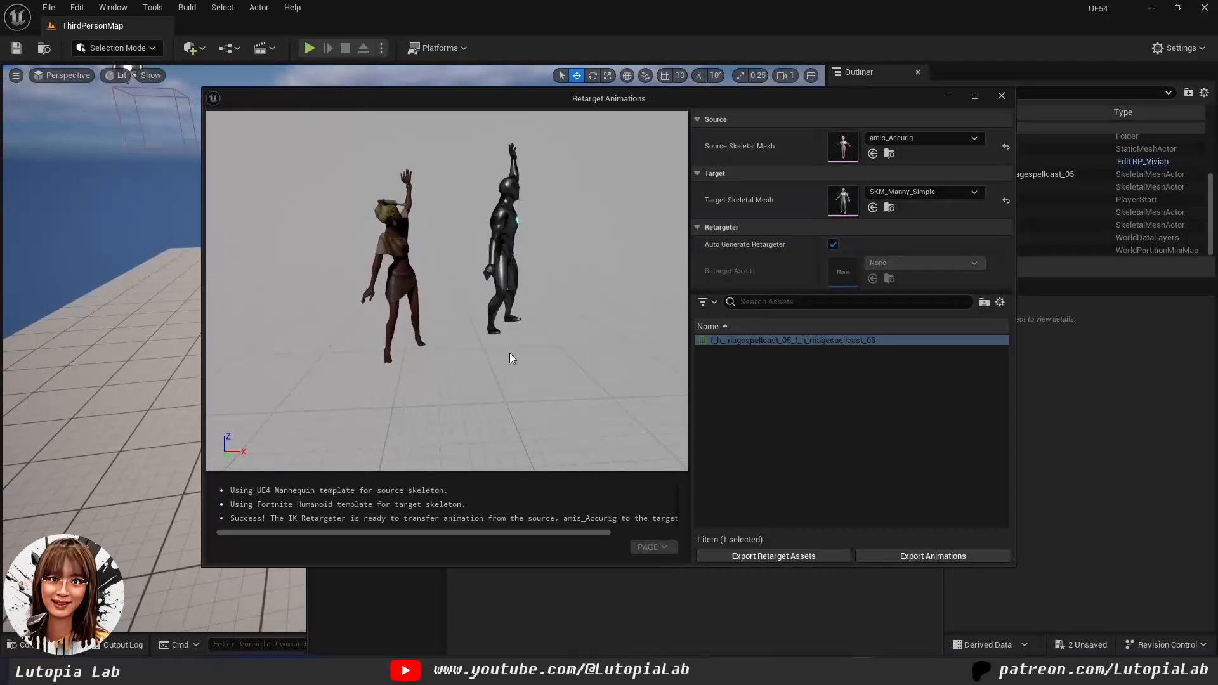
Step: Export the retarget assets to a new folder named RetargetAnmManny under Content
click(766, 558)
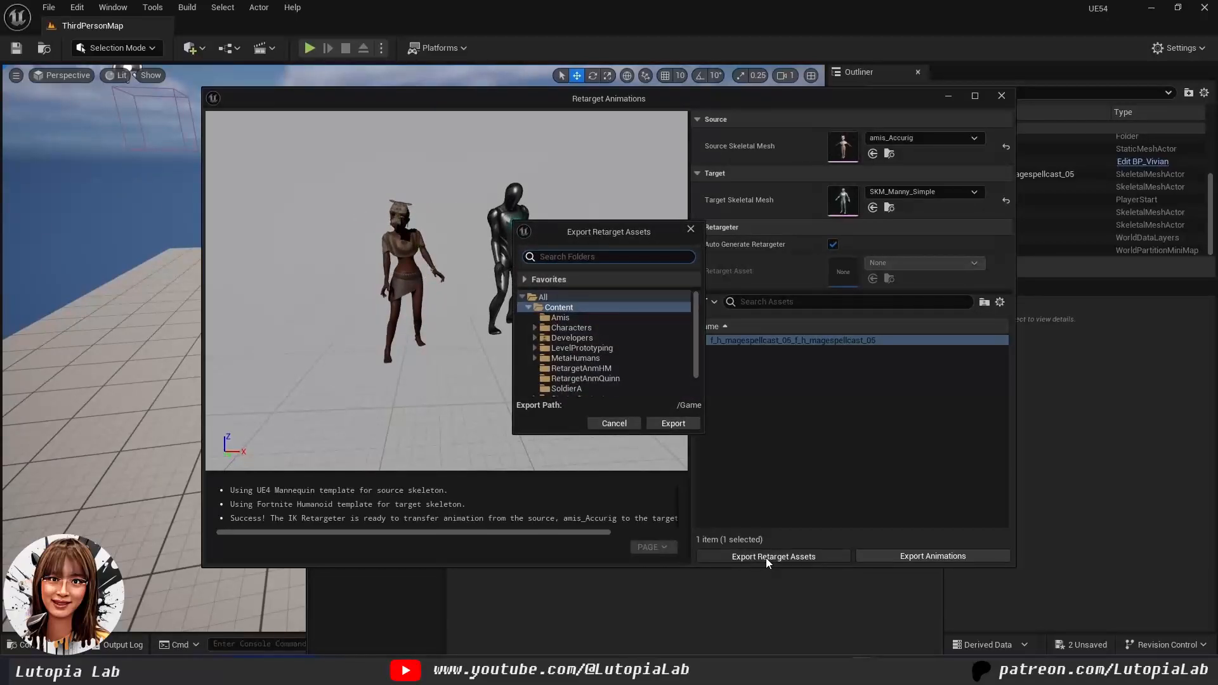
right_click(560, 308)
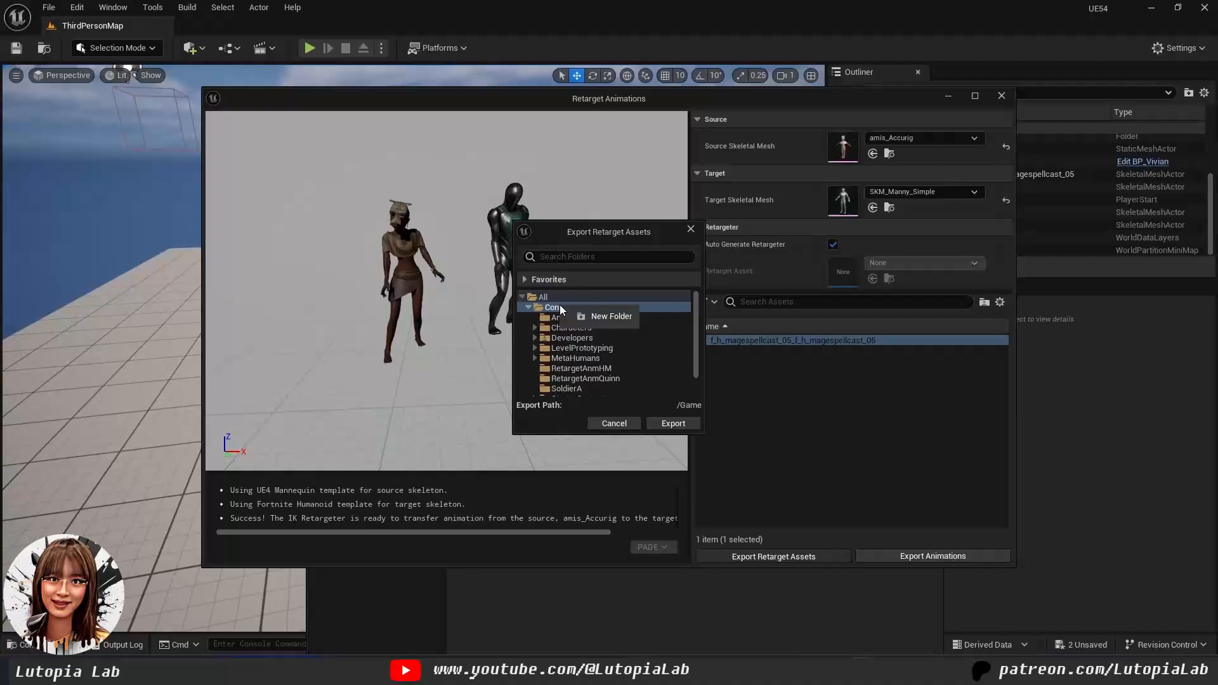
click(596, 316)
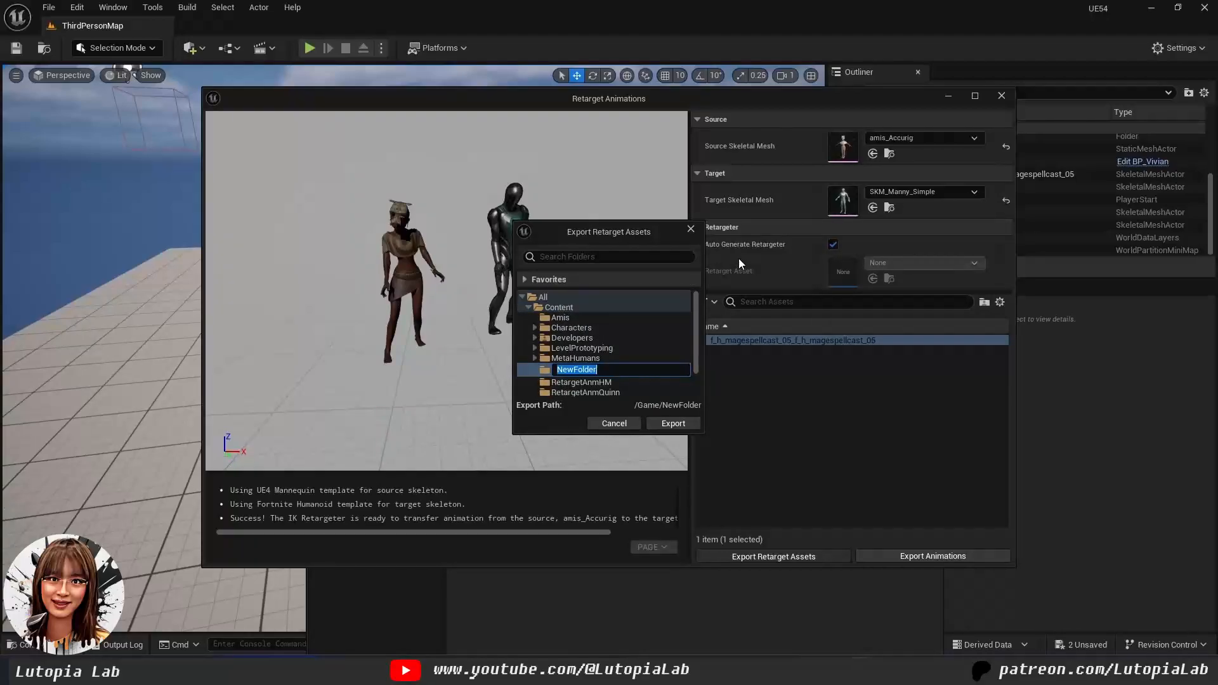
text(RetargetAnmManny)
key(Return)
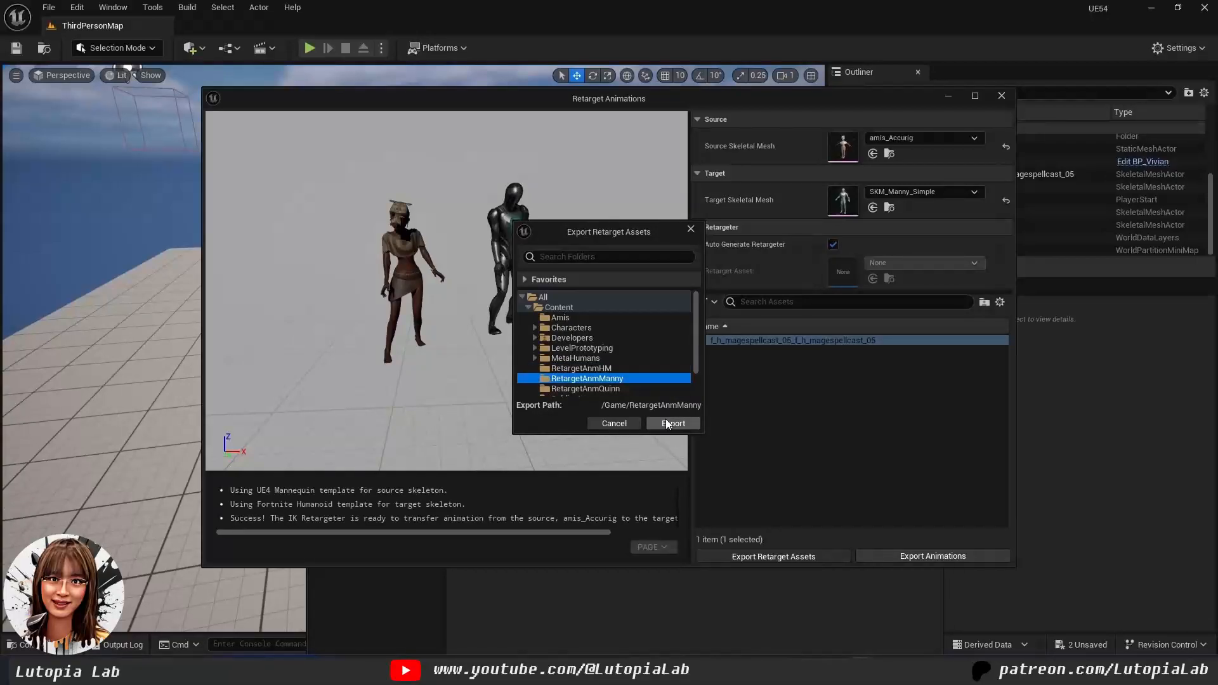
click(669, 425)
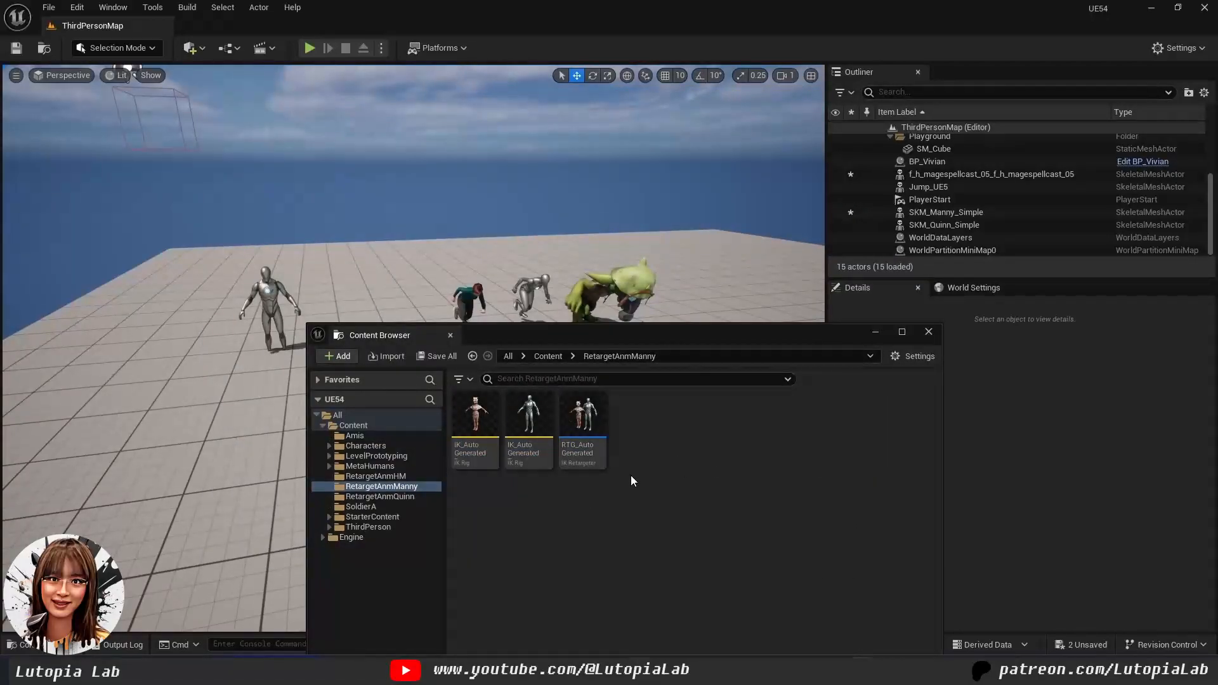
Step: Export the retargeted spell-cast animation to the RetargetAnmManny folder, including referenced assets
mouse_move(862, 674)
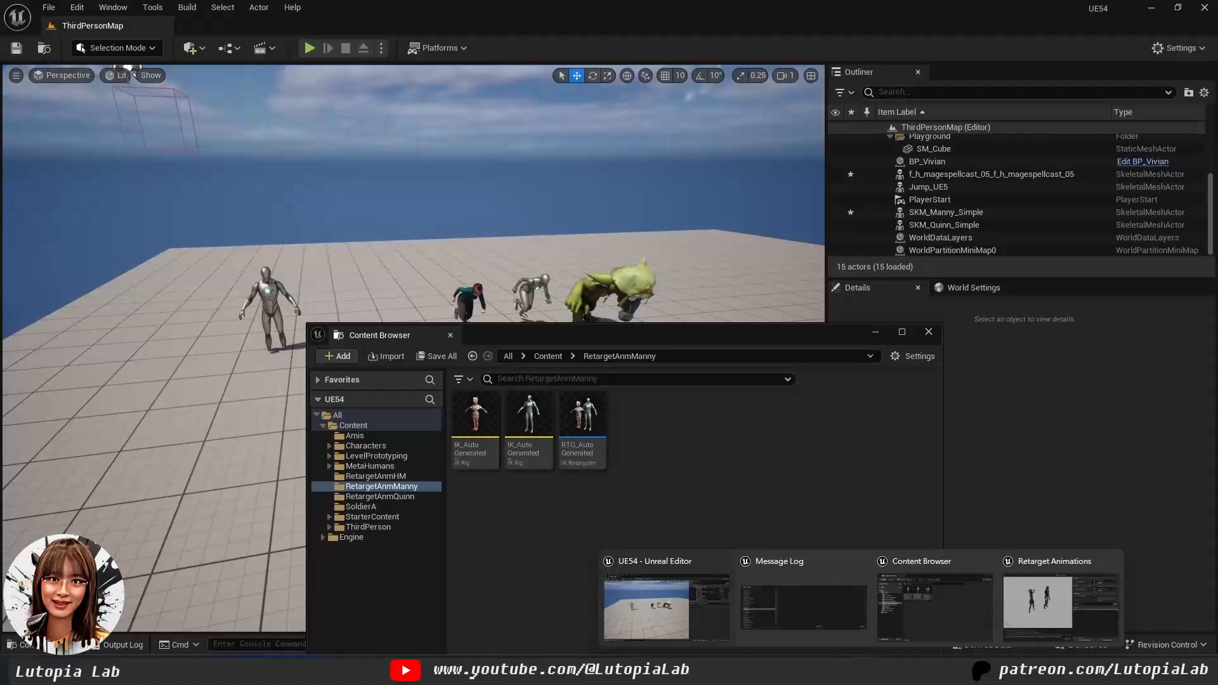
click(1042, 586)
click(911, 557)
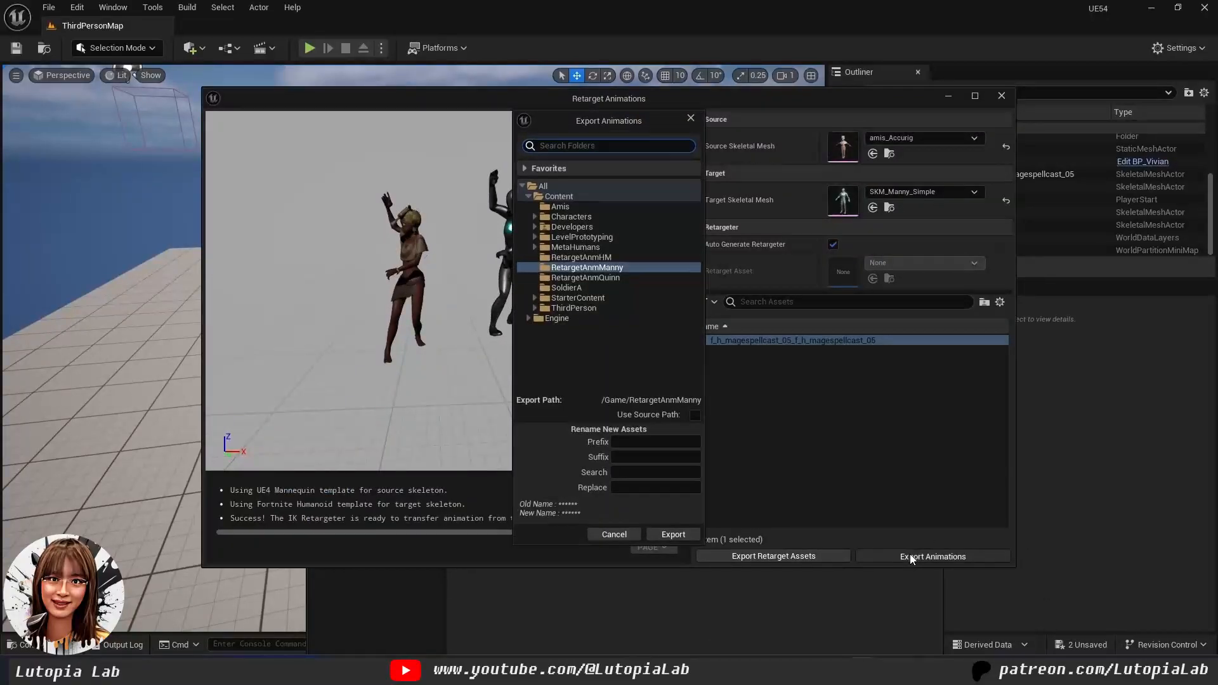
click(684, 535)
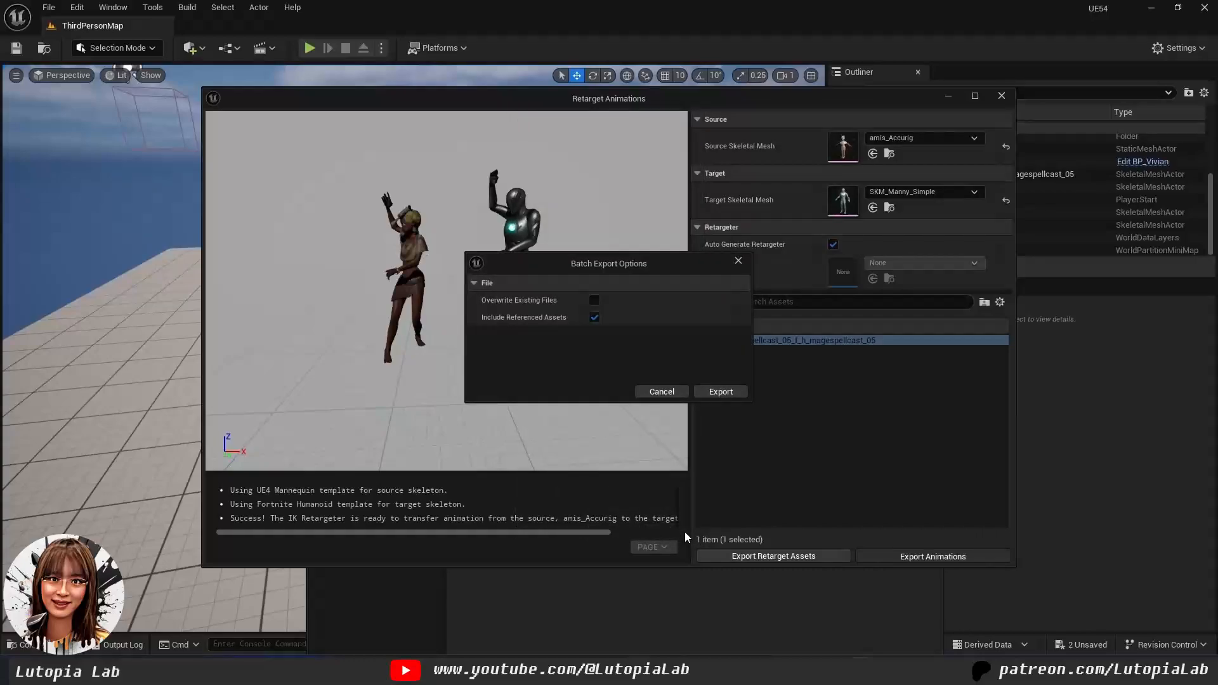
click(722, 391)
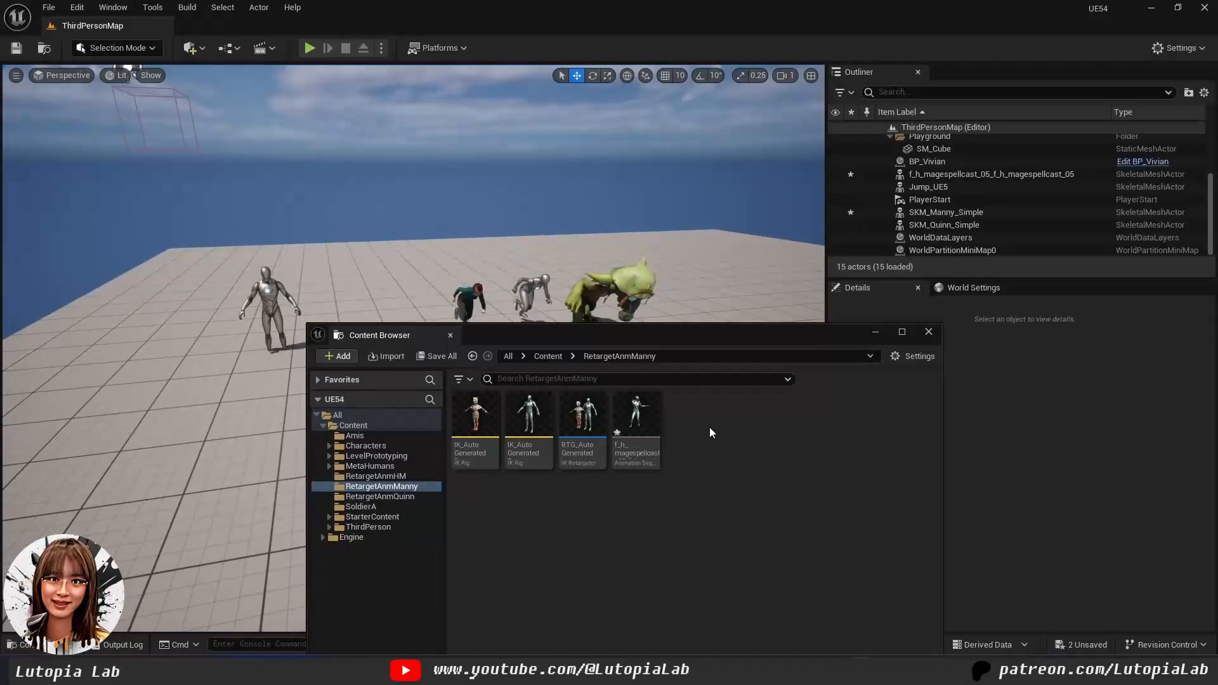
Step: Make the SKM_Manny_Simple actor in the level use the retargeted spell-cast animation asset, and lower the actor slightly
mouse_move(664, 416)
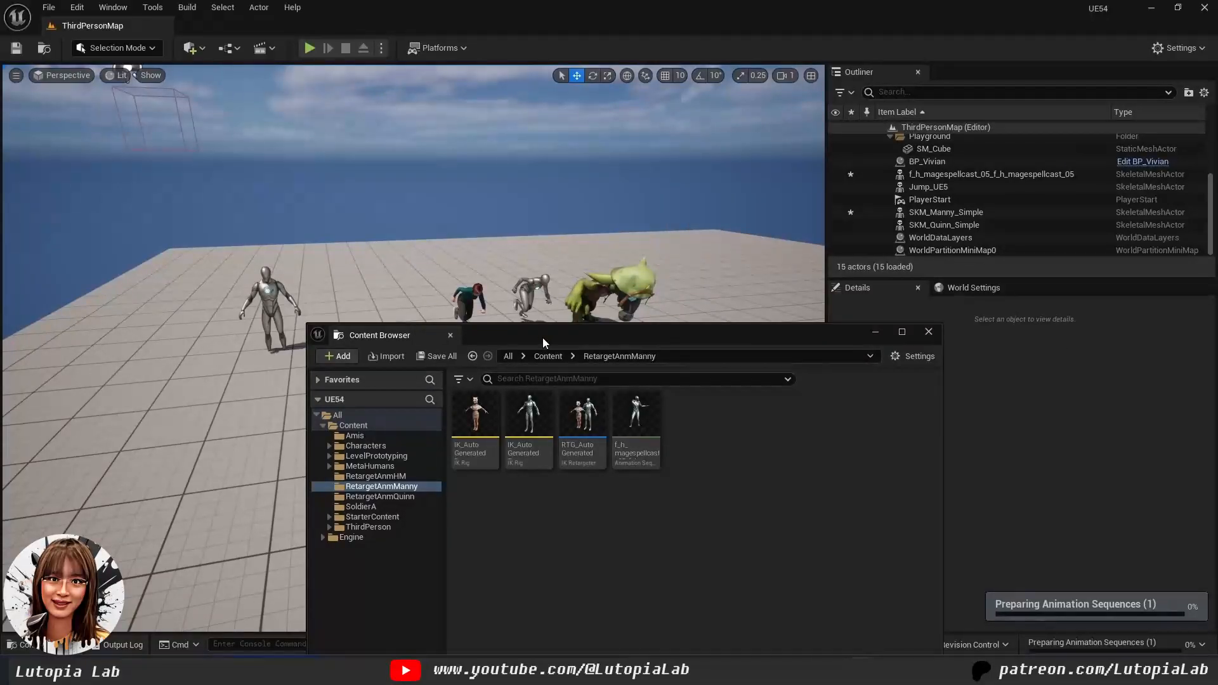
drag(543, 342, 369, 447)
click(275, 305)
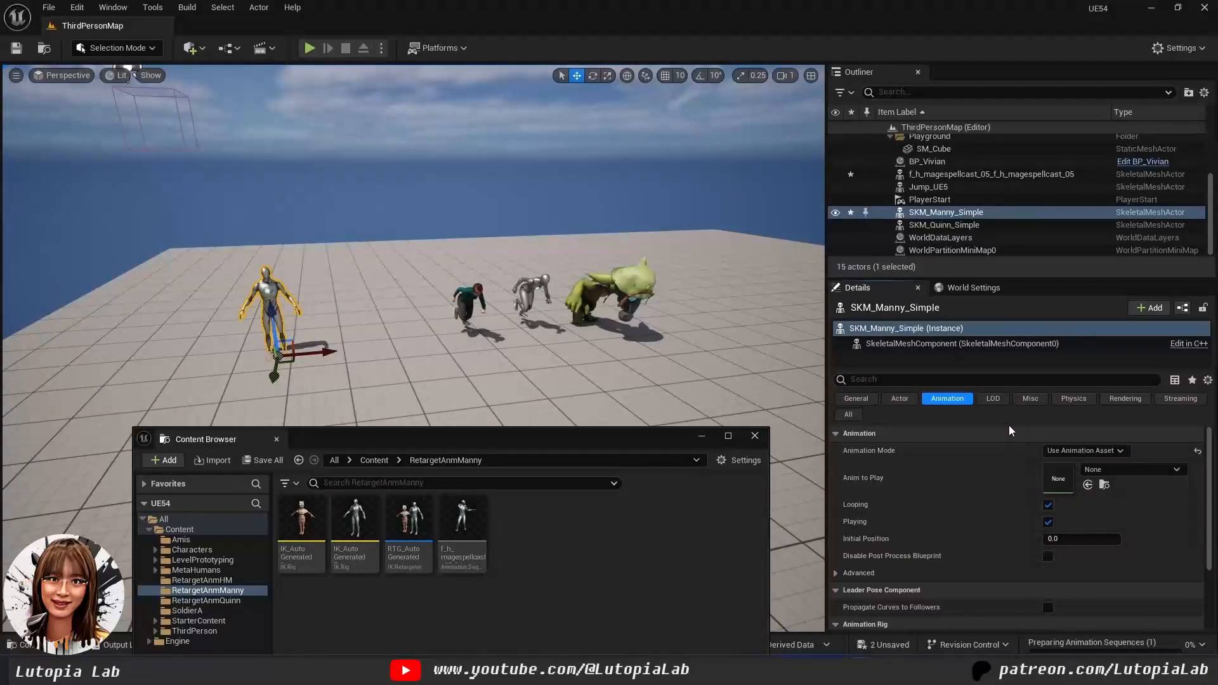
click(1079, 452)
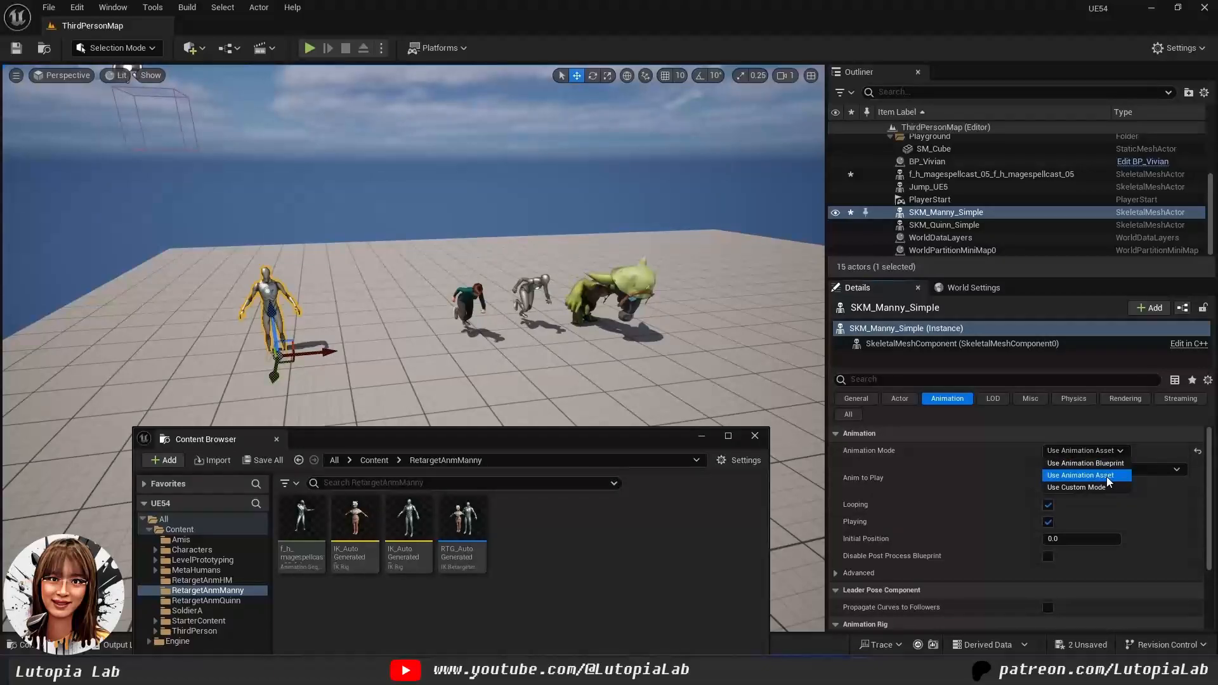
click(1108, 477)
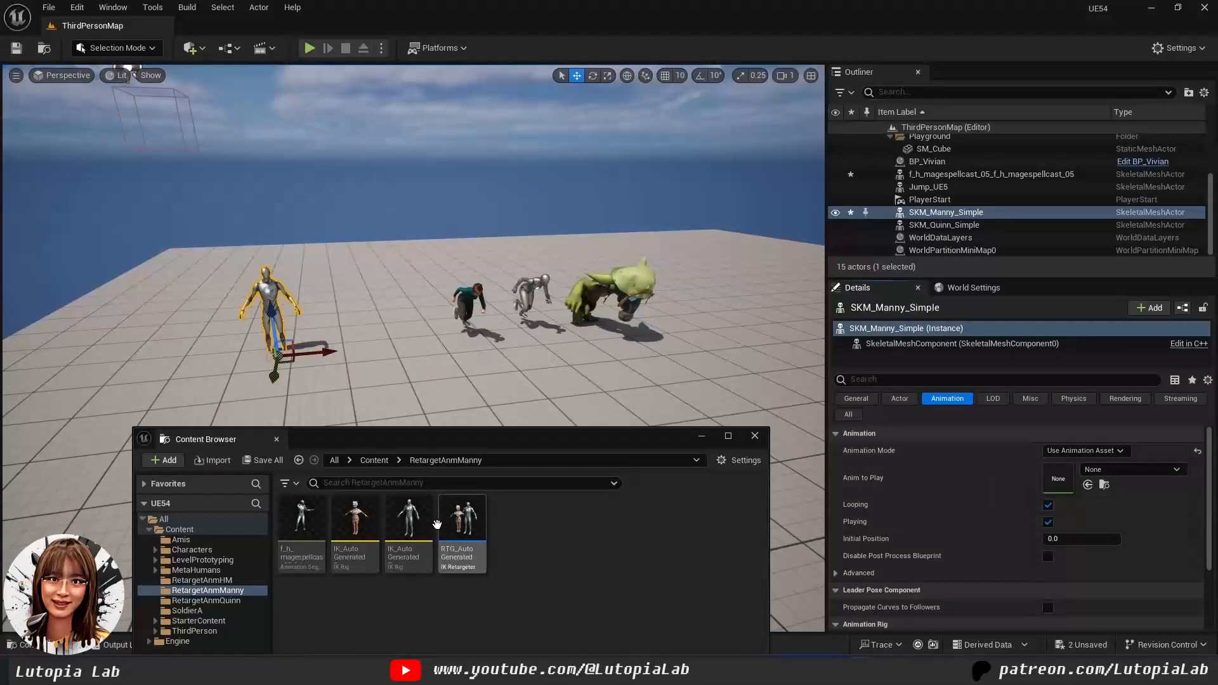
drag(302, 520, 1066, 480)
drag(348, 441, 599, 377)
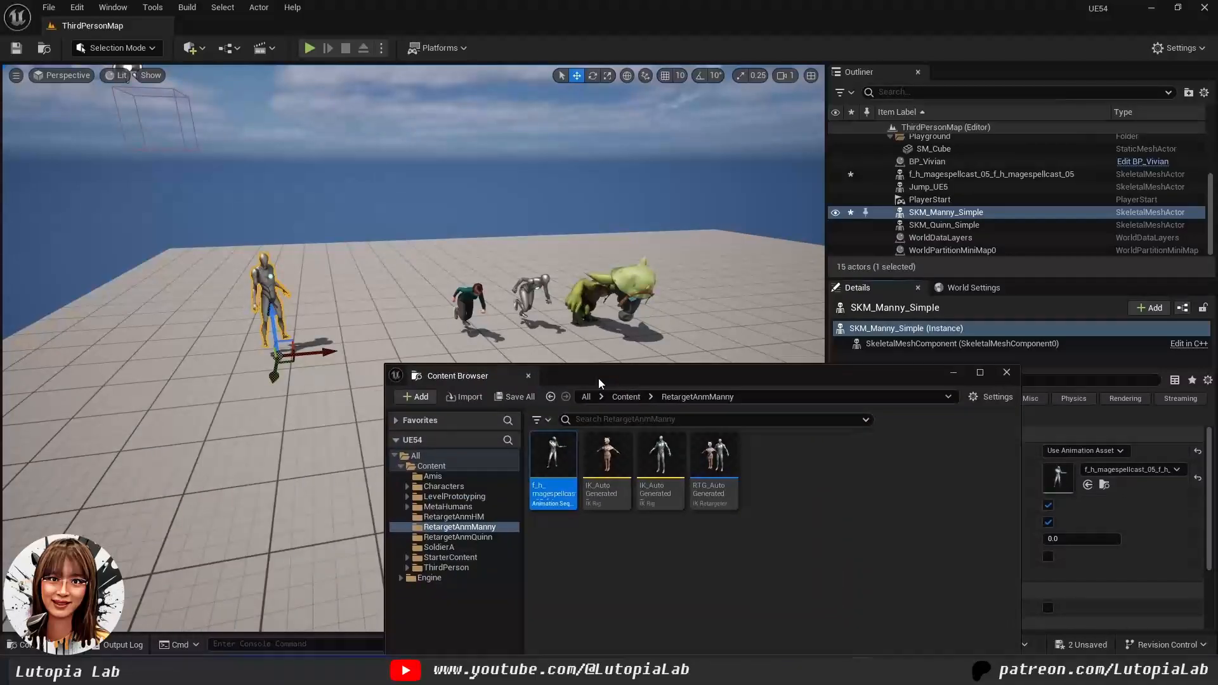
drag(273, 315, 278, 329)
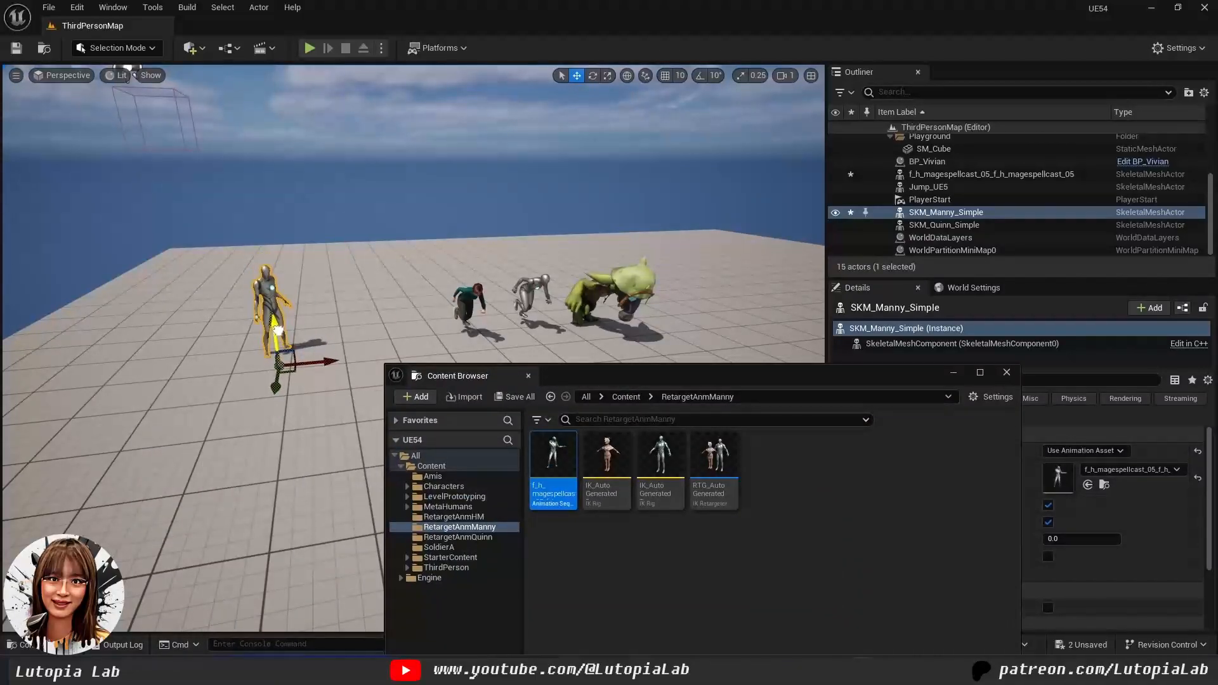
Step: Place the Amis folder's f_h_magespellcast_05 animation in the level beside Manny, save the level, and close the Content Browser
click(459, 477)
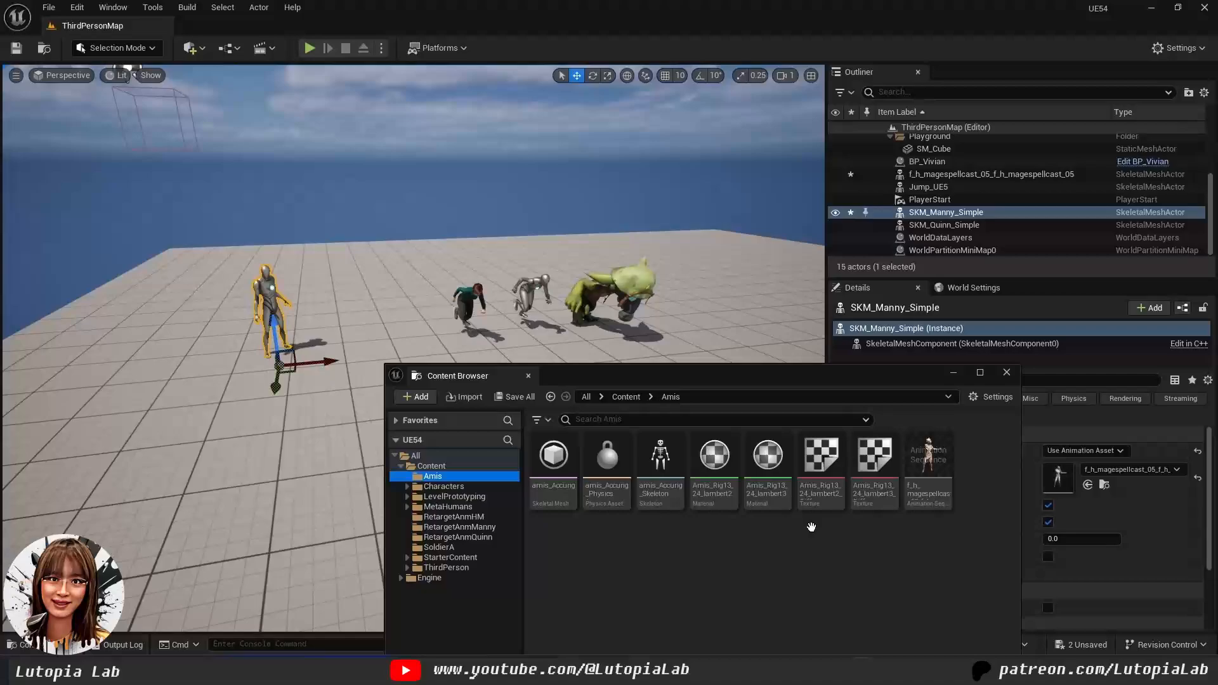
drag(920, 481, 328, 348)
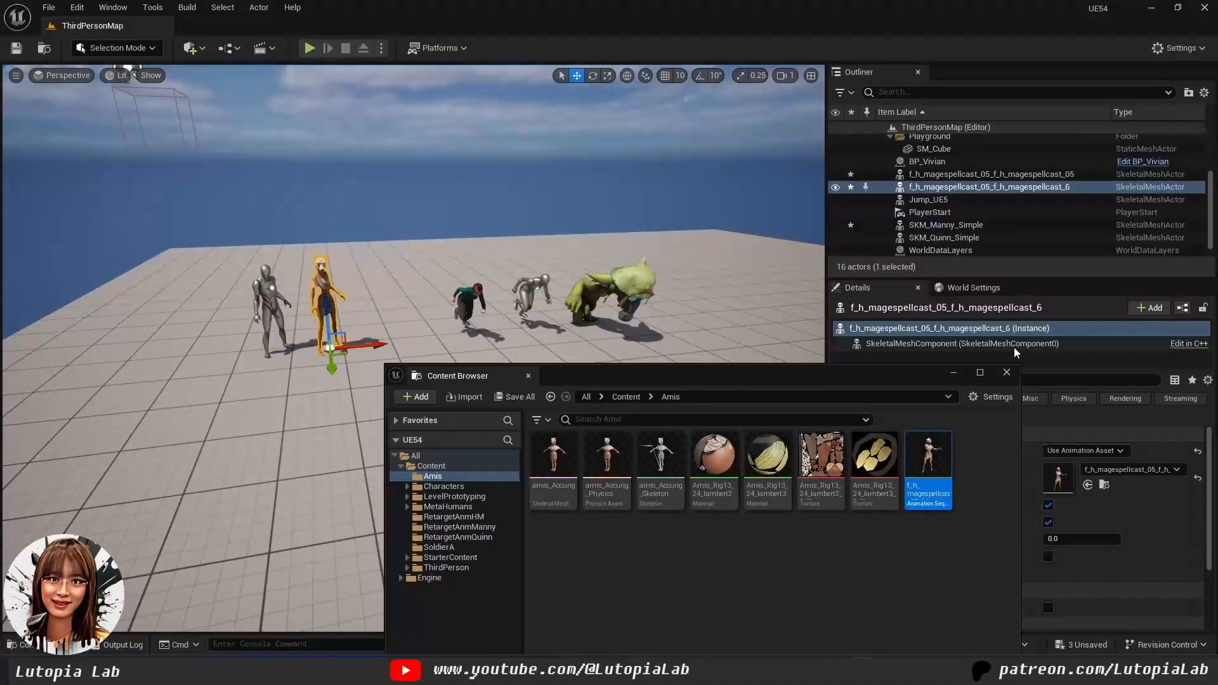
key(ctrl+s)
click(1007, 372)
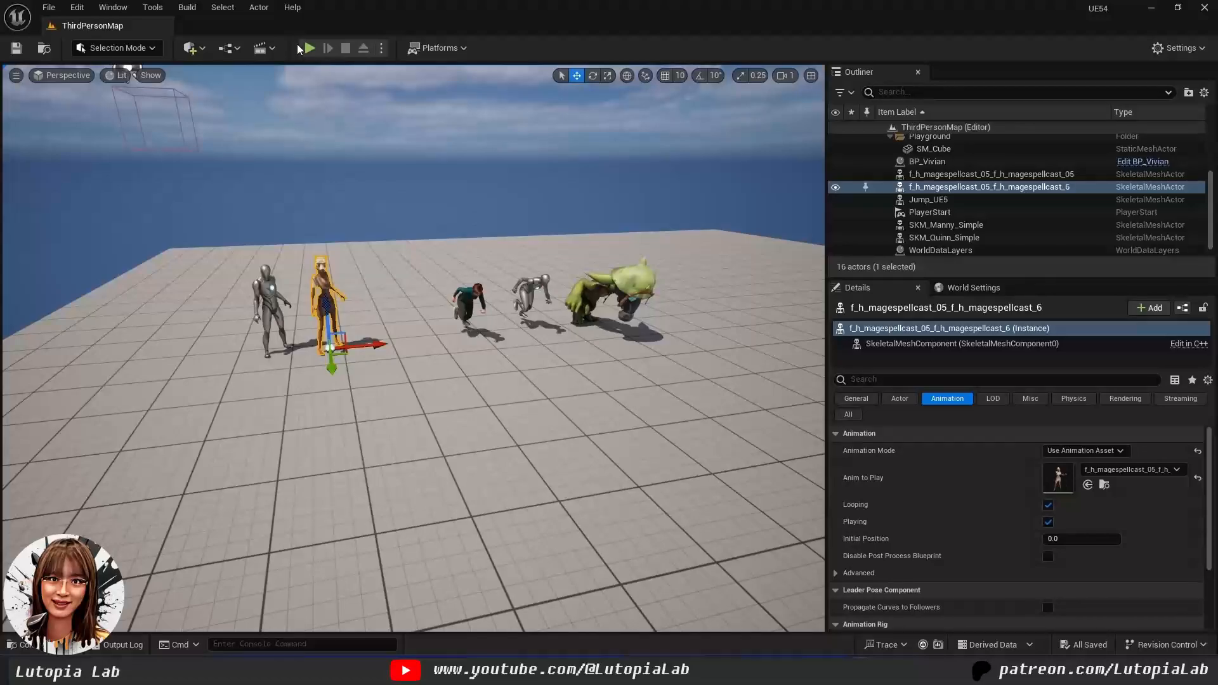
Step: Play the level and run the player character around Manny and Amis to compare their spell-cast animations
click(309, 48)
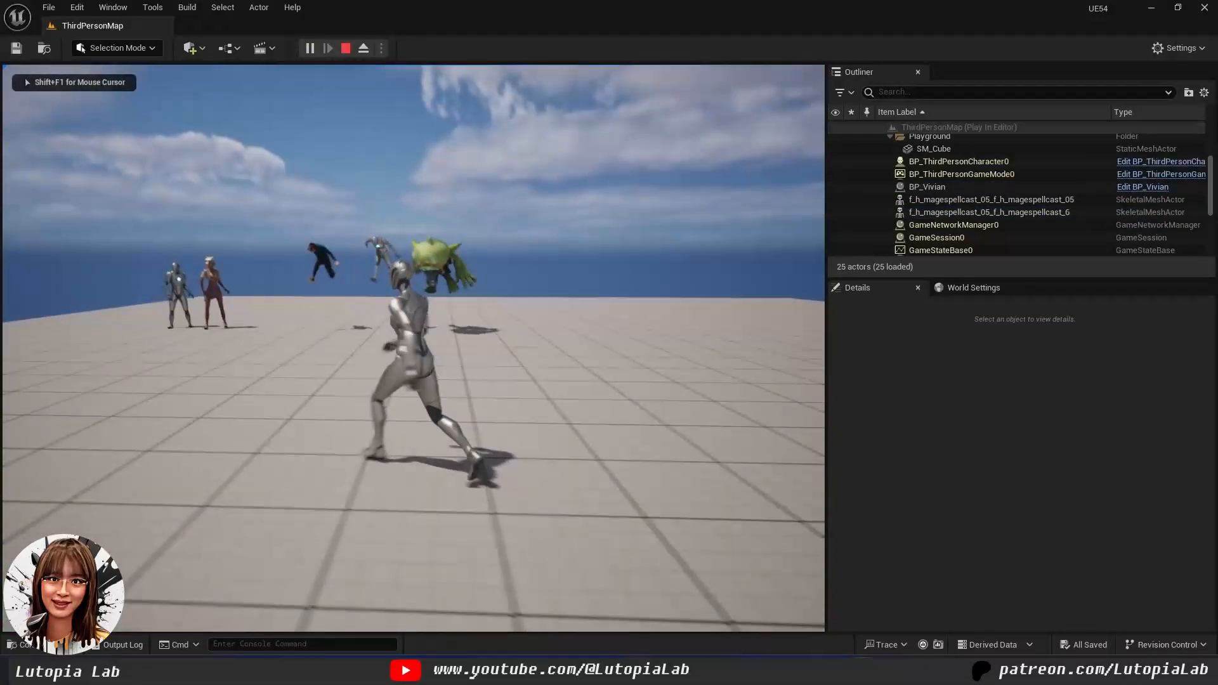
key(w)
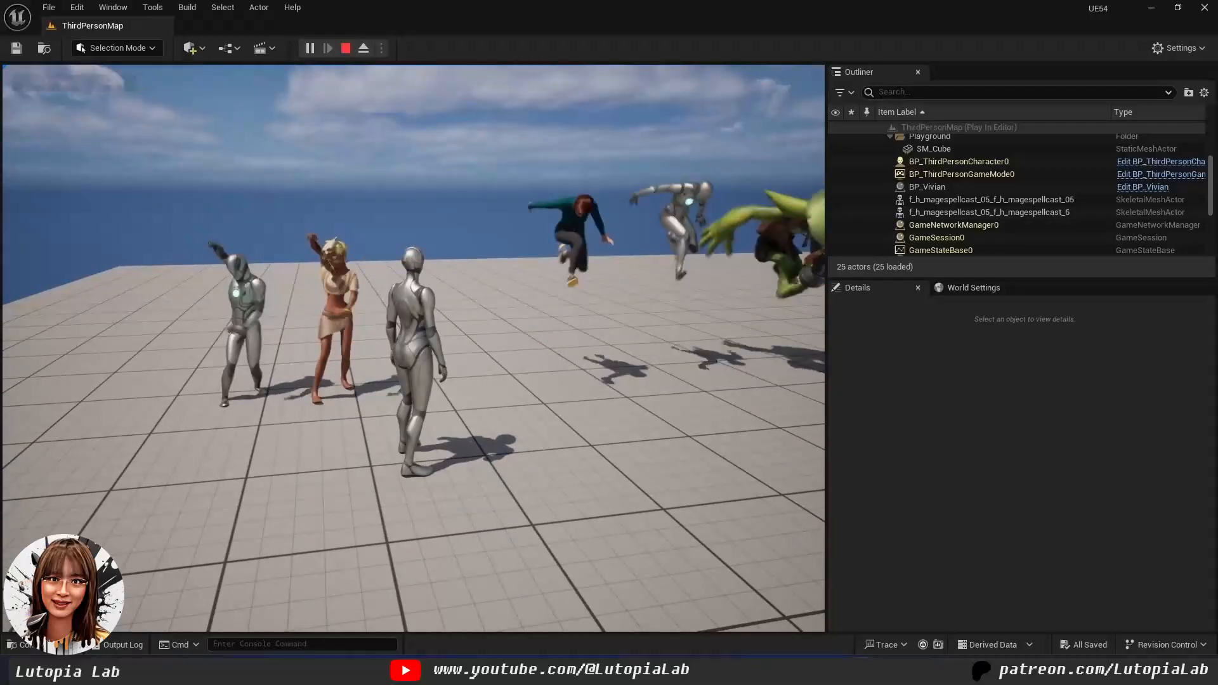
key(d)
key(w)
key(s)
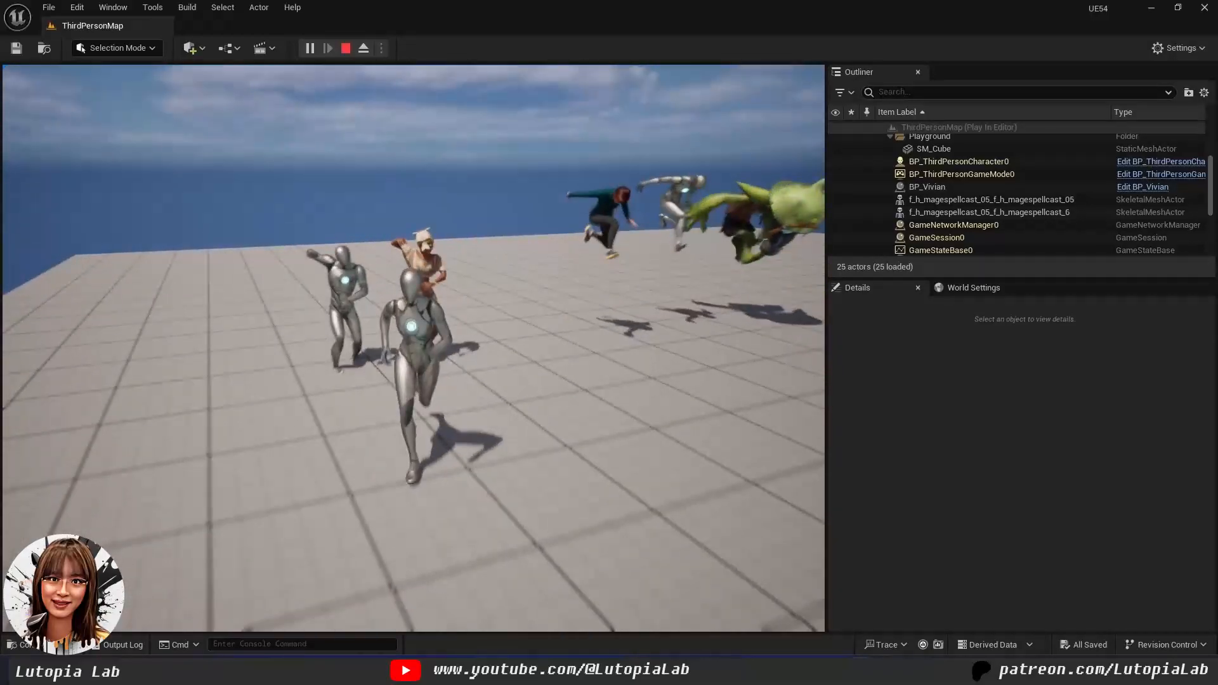
key(d)
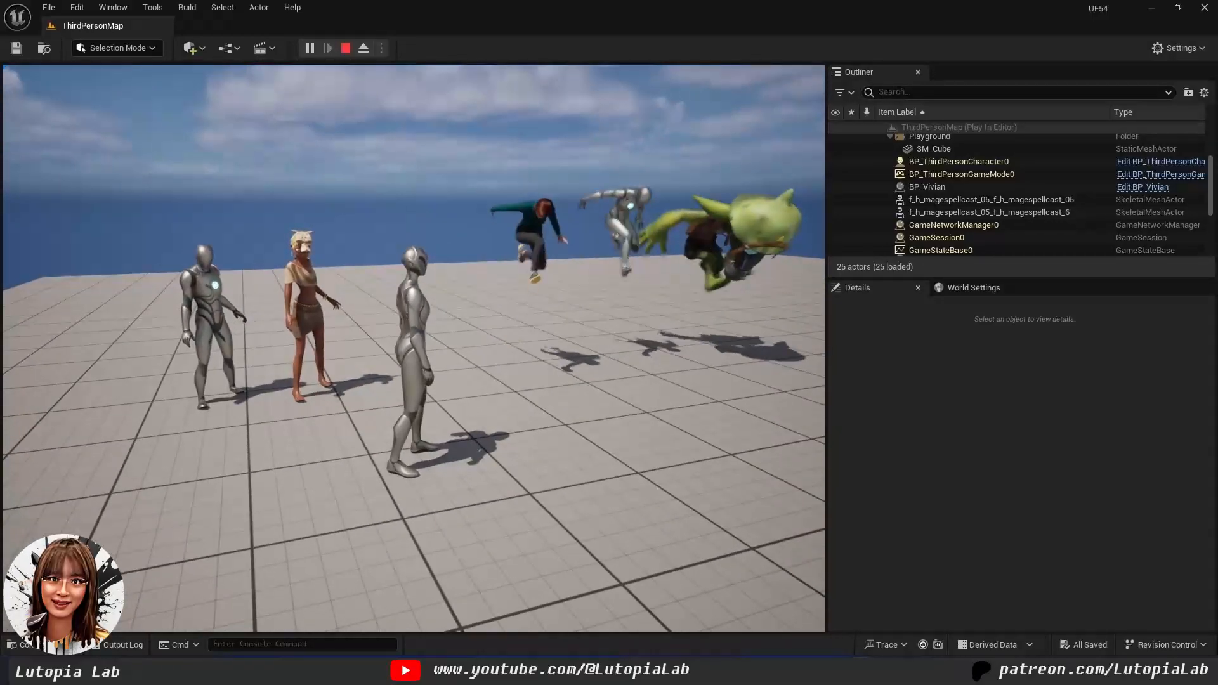
key(s)
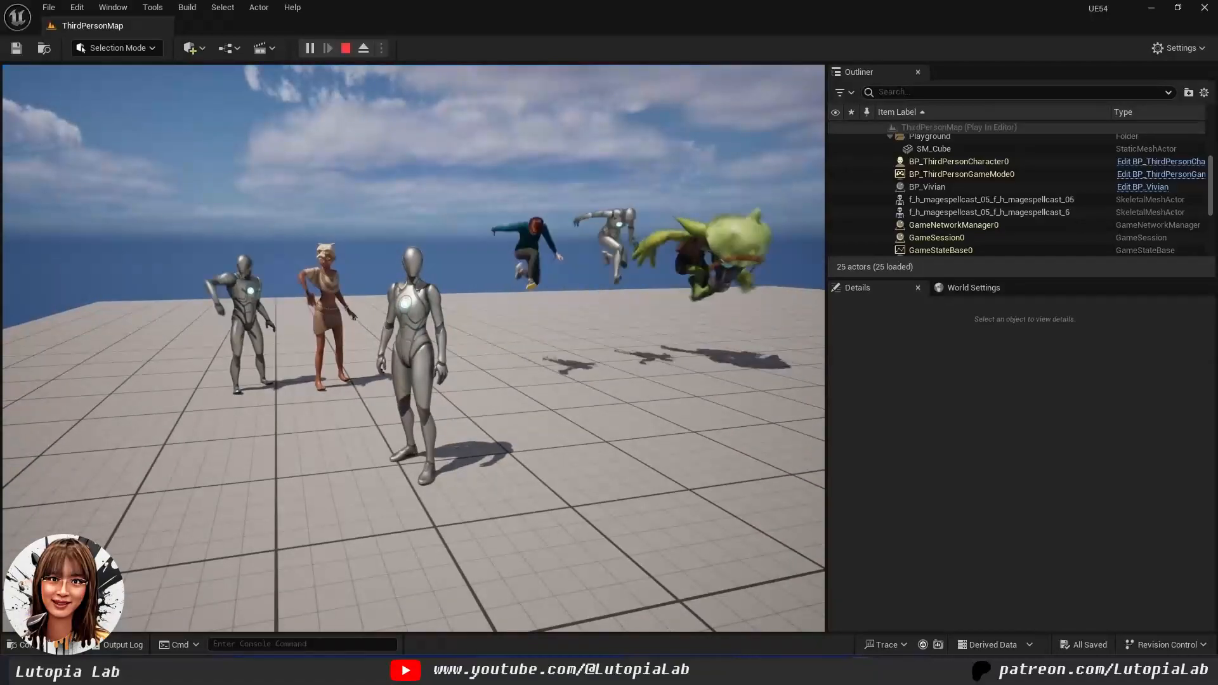